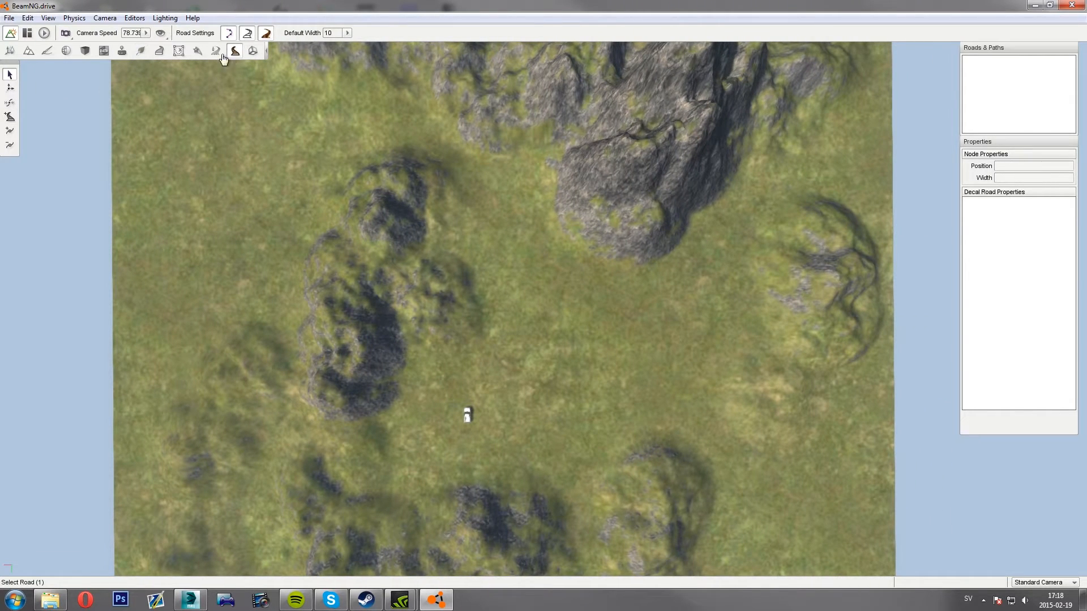
Activate creation of new decal roads in the road editor
left_click(9, 117)
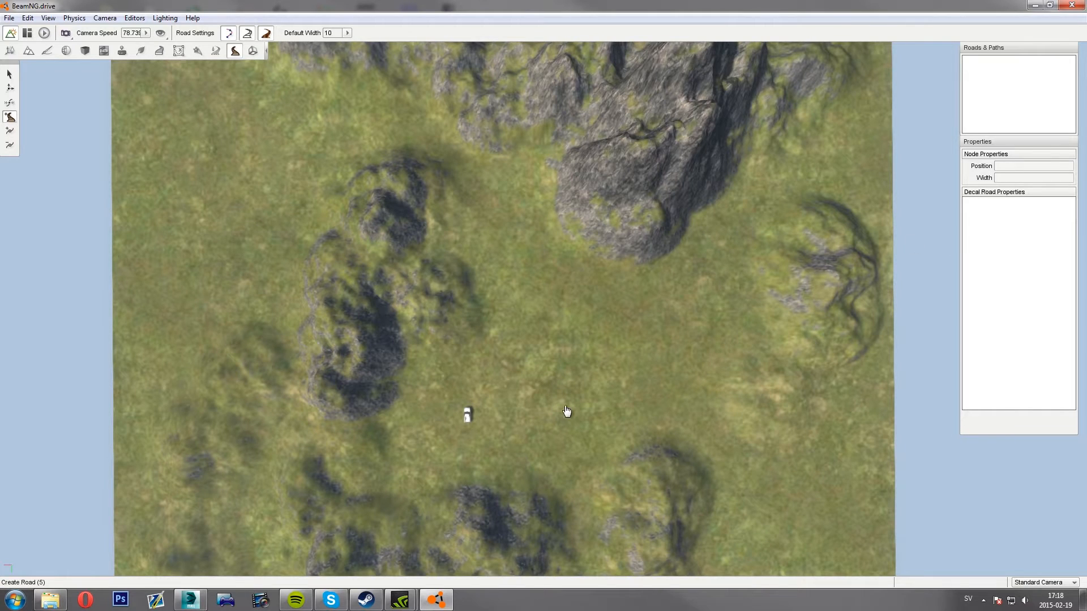
left_click(564, 406)
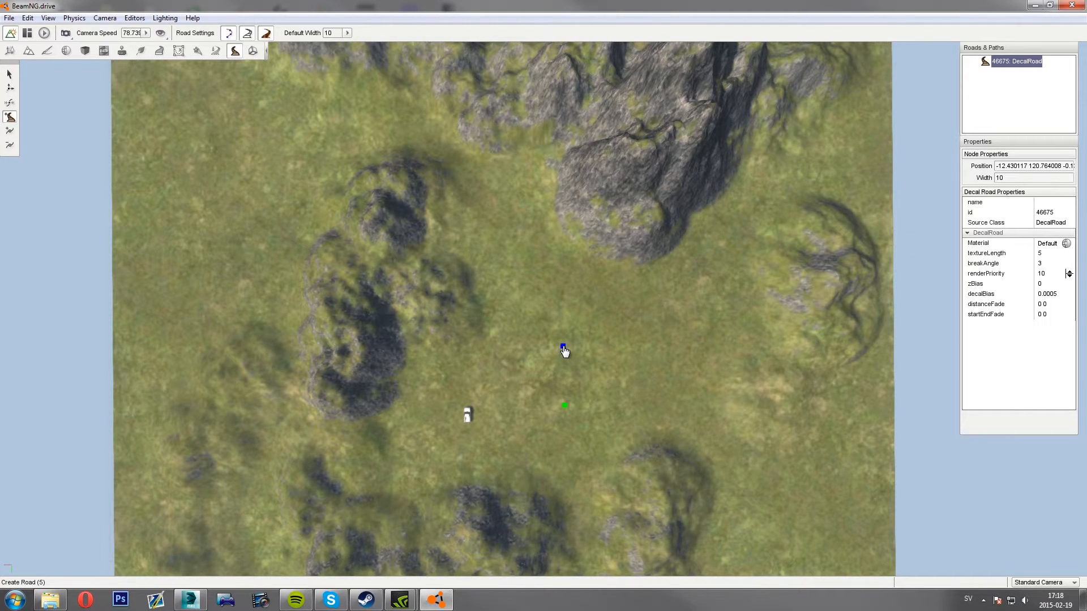
left_click(563, 347)
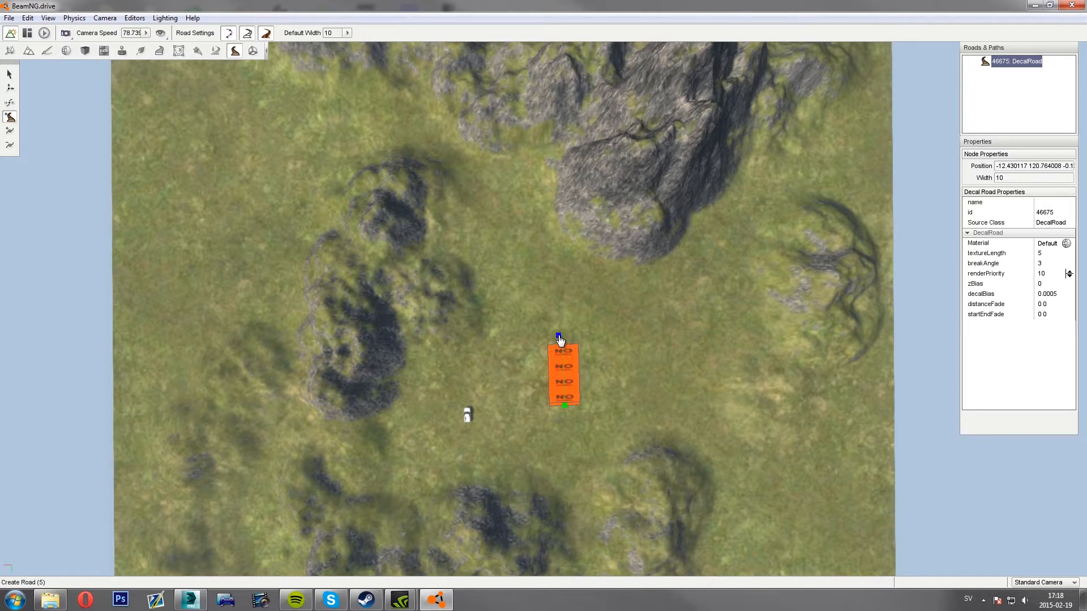
left_click(558, 338)
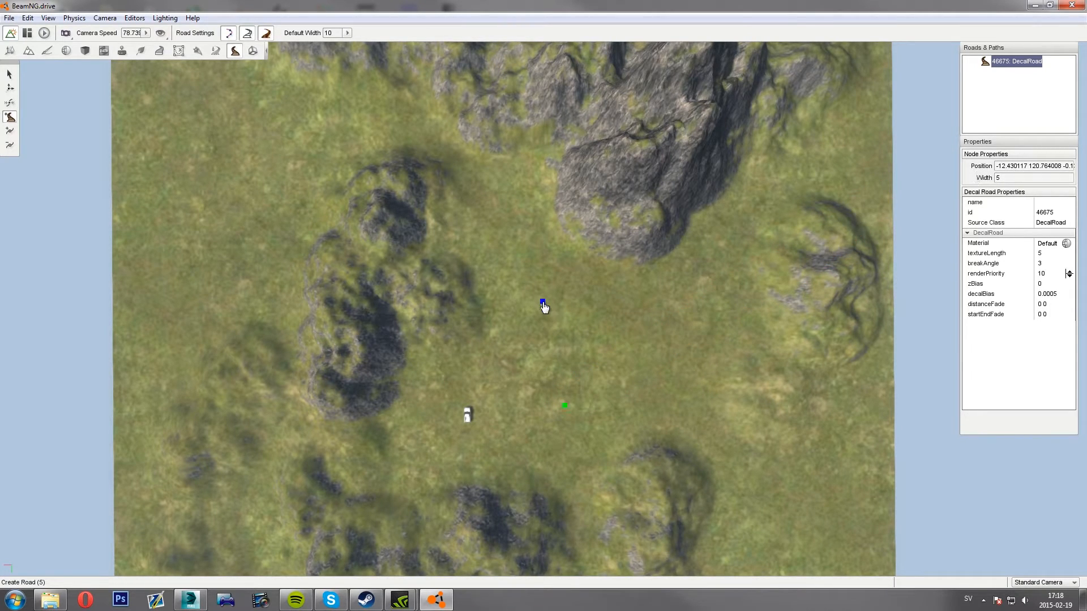
left_click(542, 304)
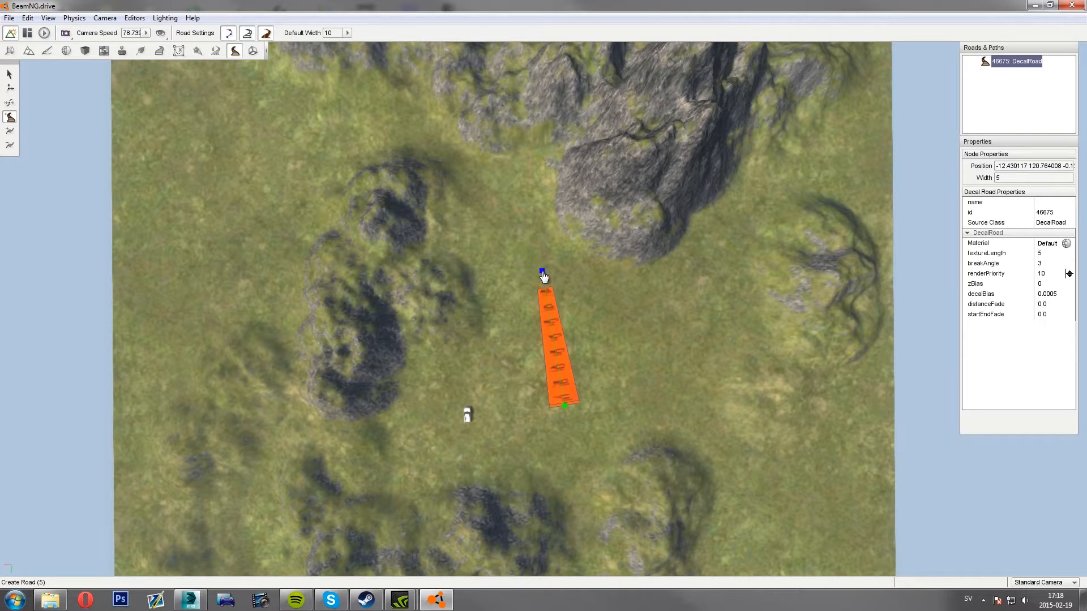
left_click(544, 273)
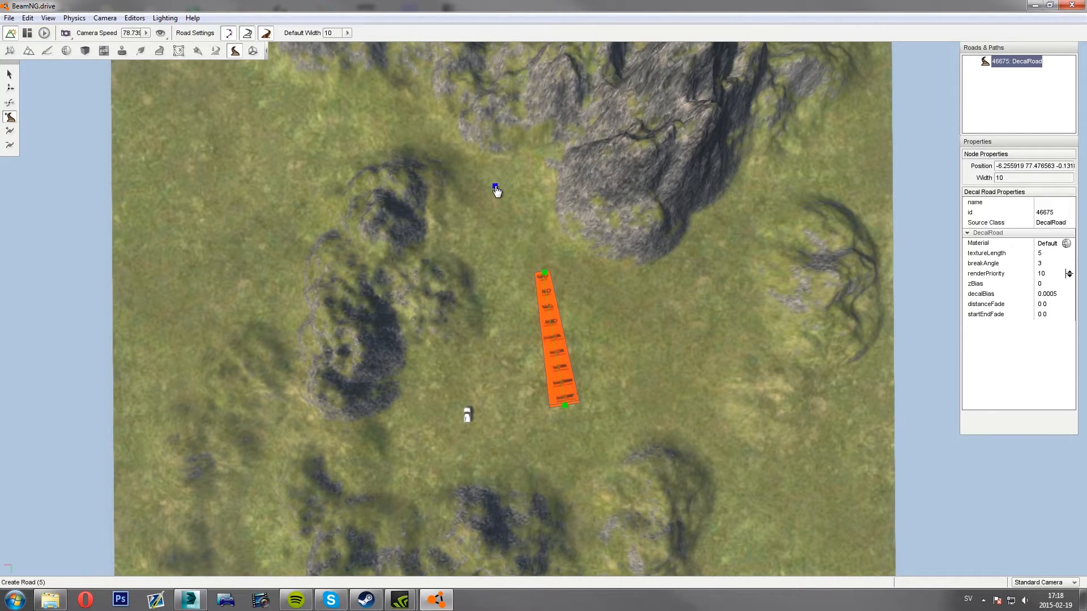
left_click(490, 181)
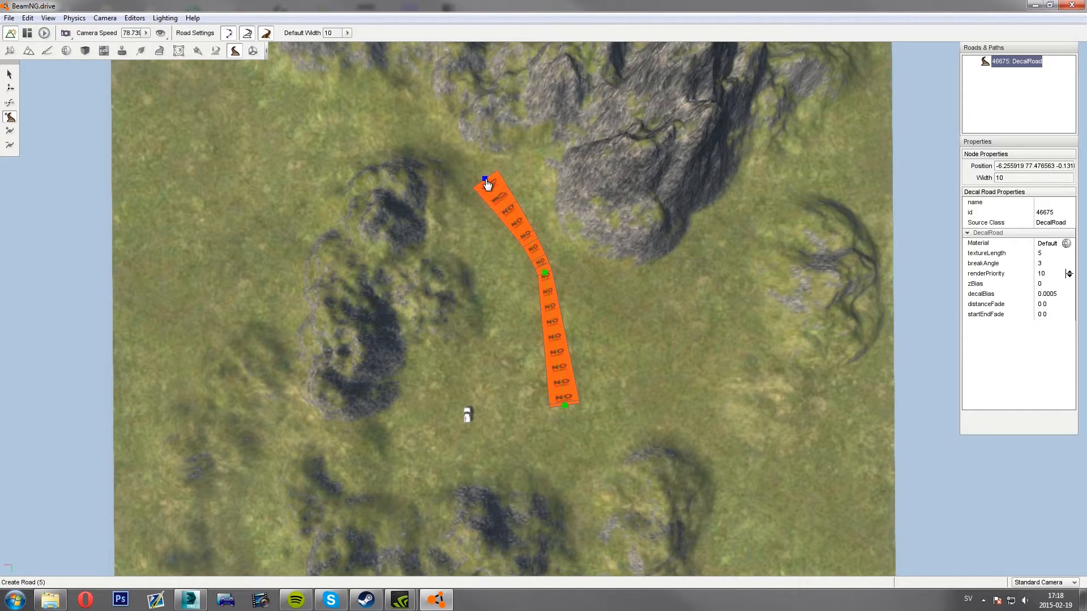
key("ctrl+z")
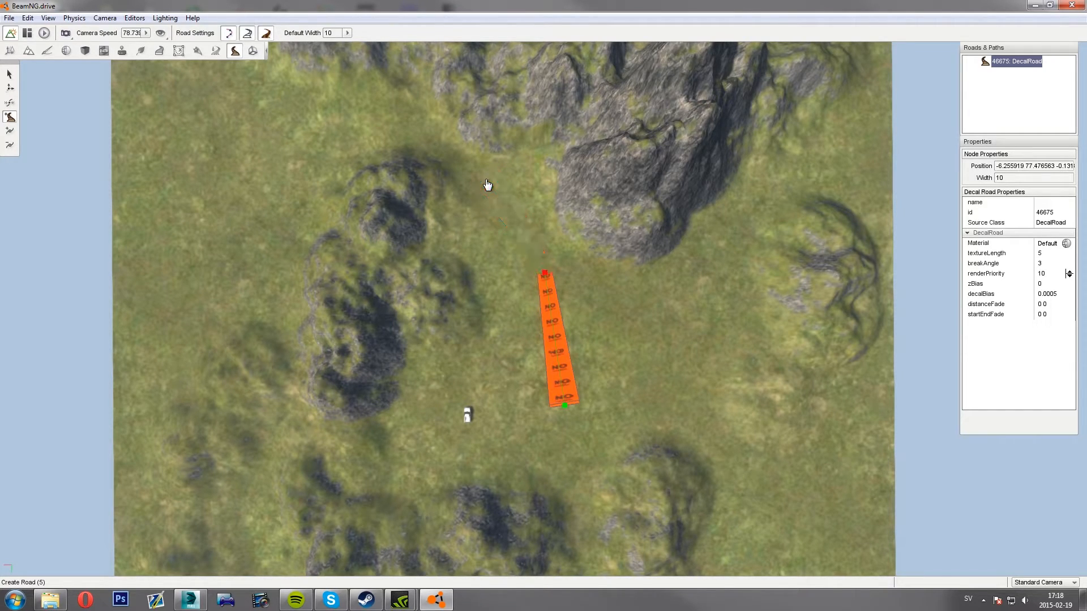
key("ctrl+z")
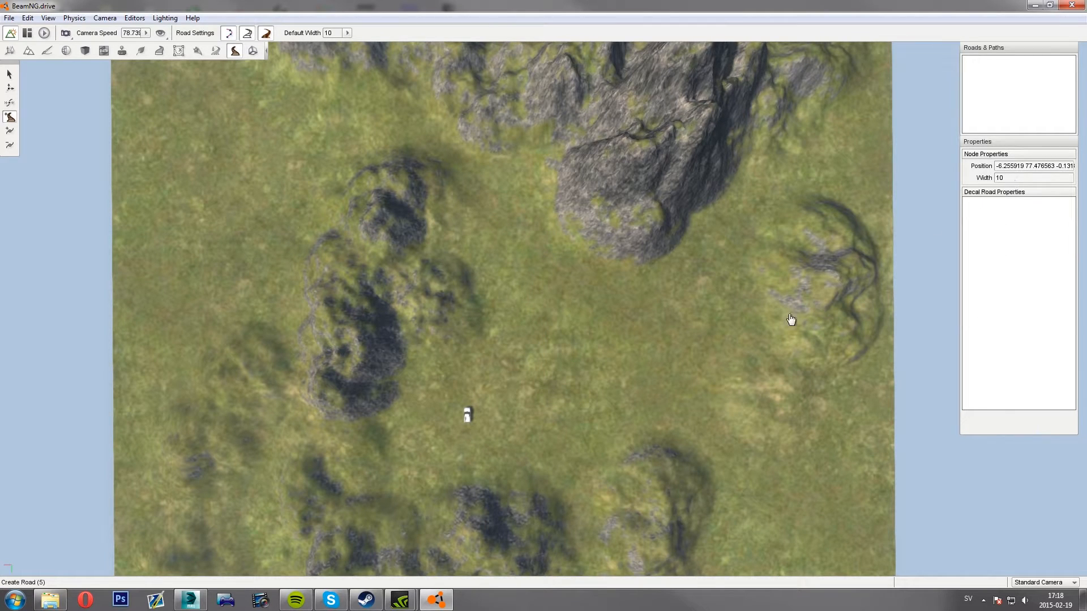
Draw a width 10 decal road from the open grass near the car, through the gap between the rocks and around the small hill's far side
left_click(562, 387)
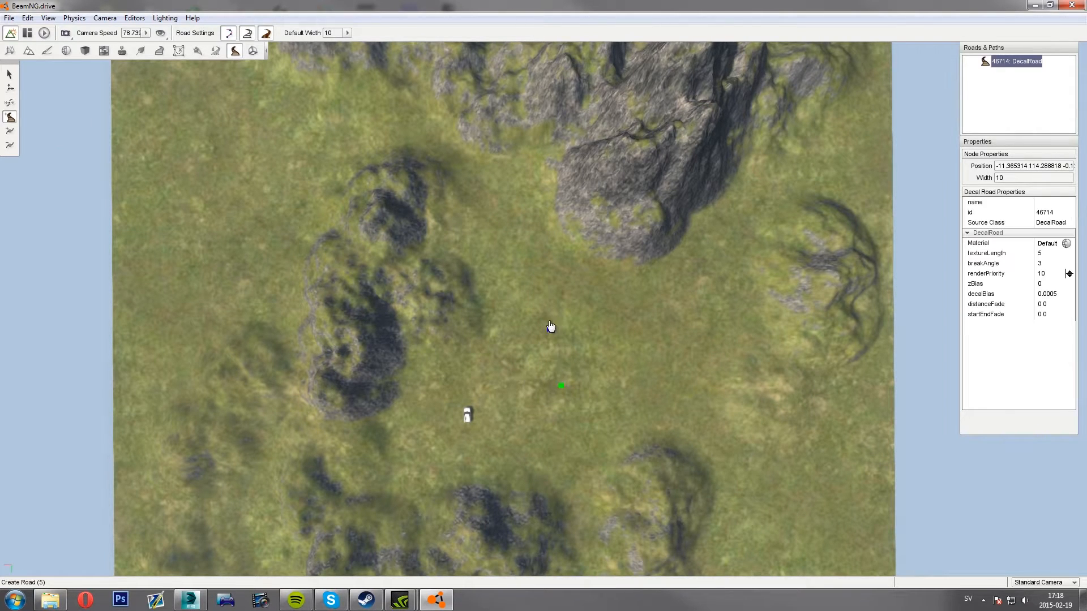
left_click(527, 262)
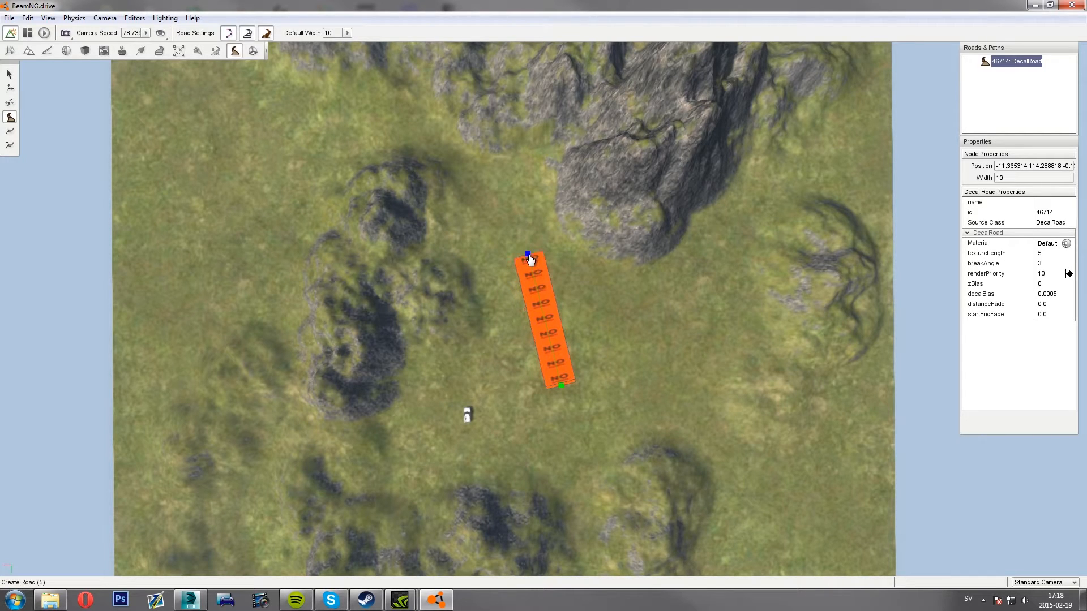
left_click(461, 163)
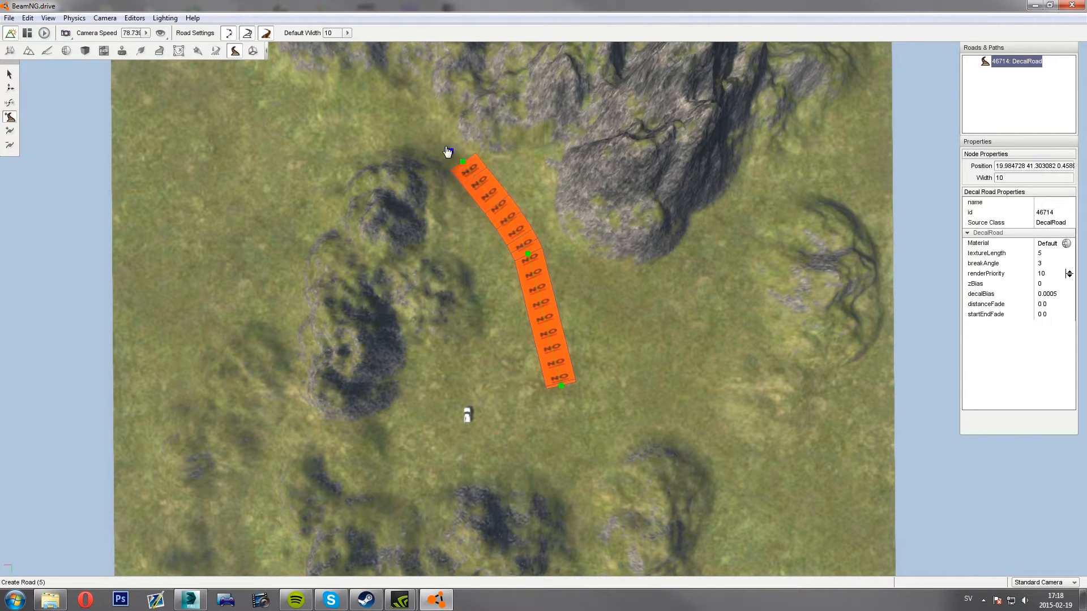
left_click(379, 122)
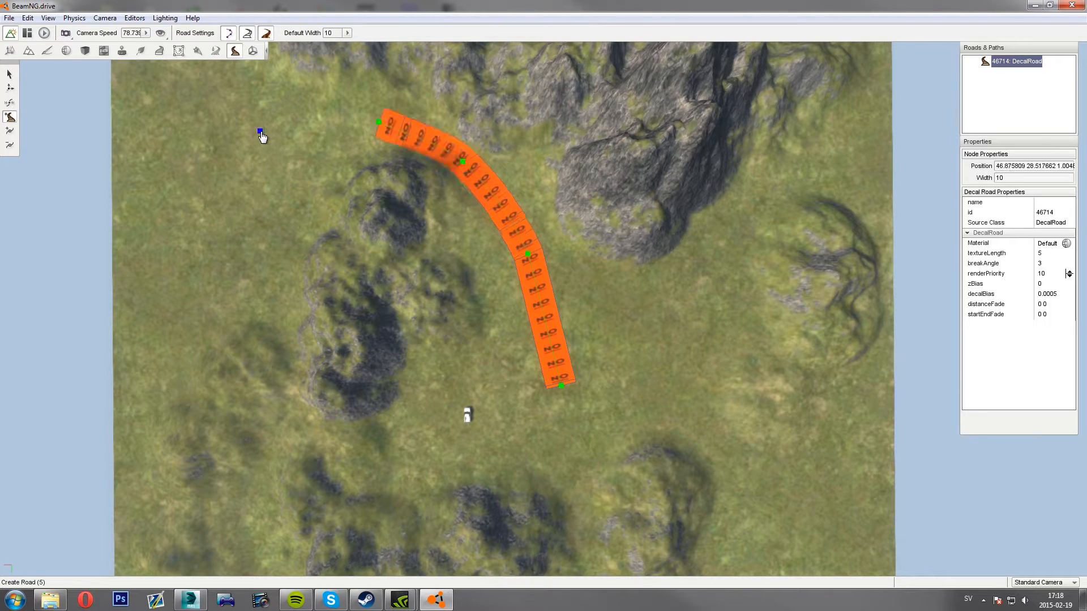
left_click(260, 135)
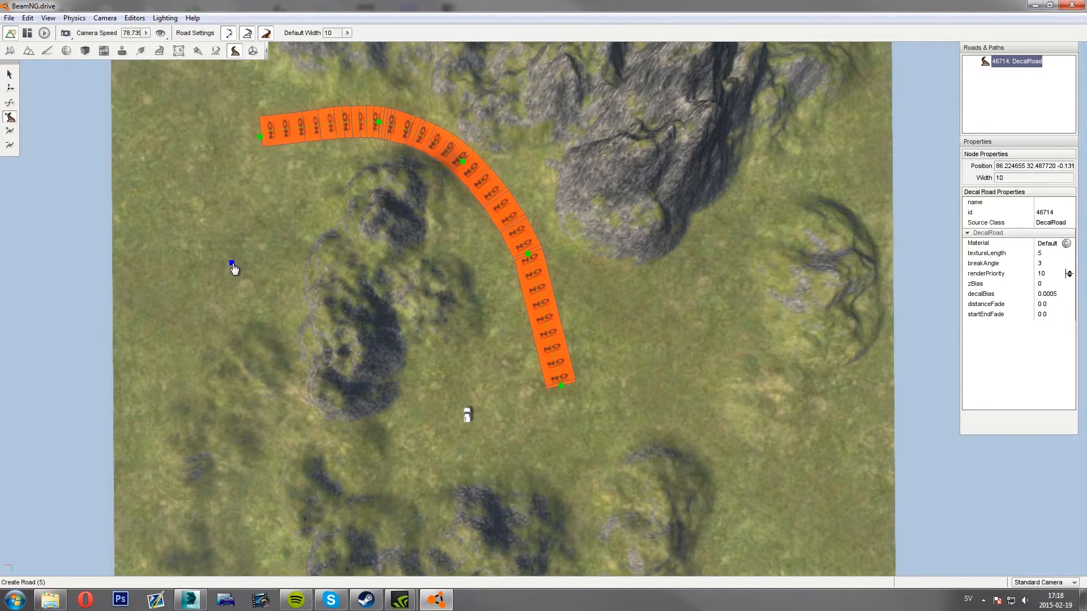
left_click(232, 263)
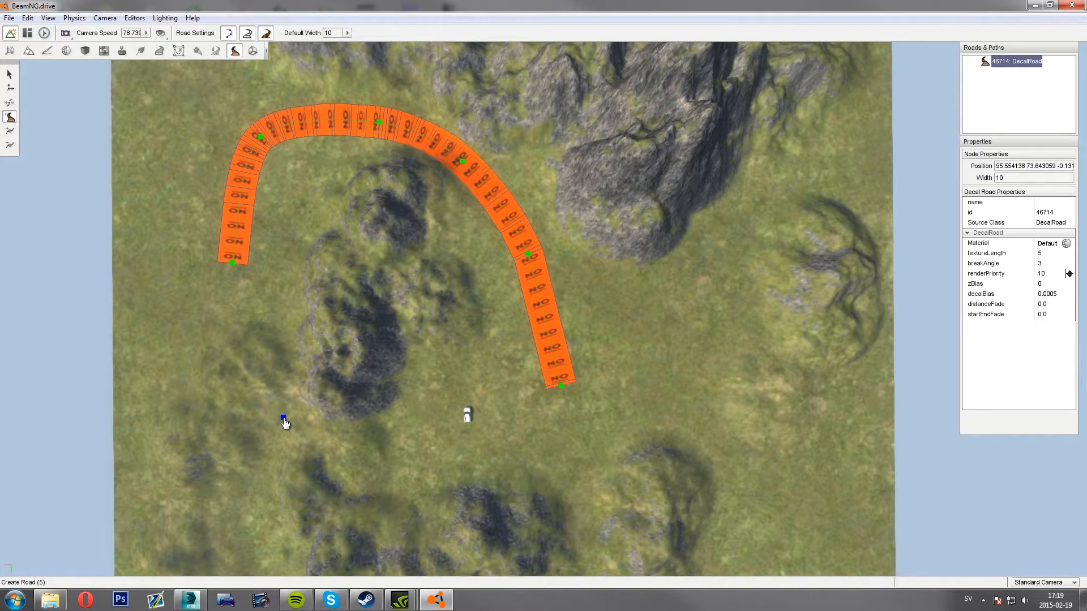
Continue the decal road around the small hill and past the car, curving back to end beside the road's second node
left_click(284, 419)
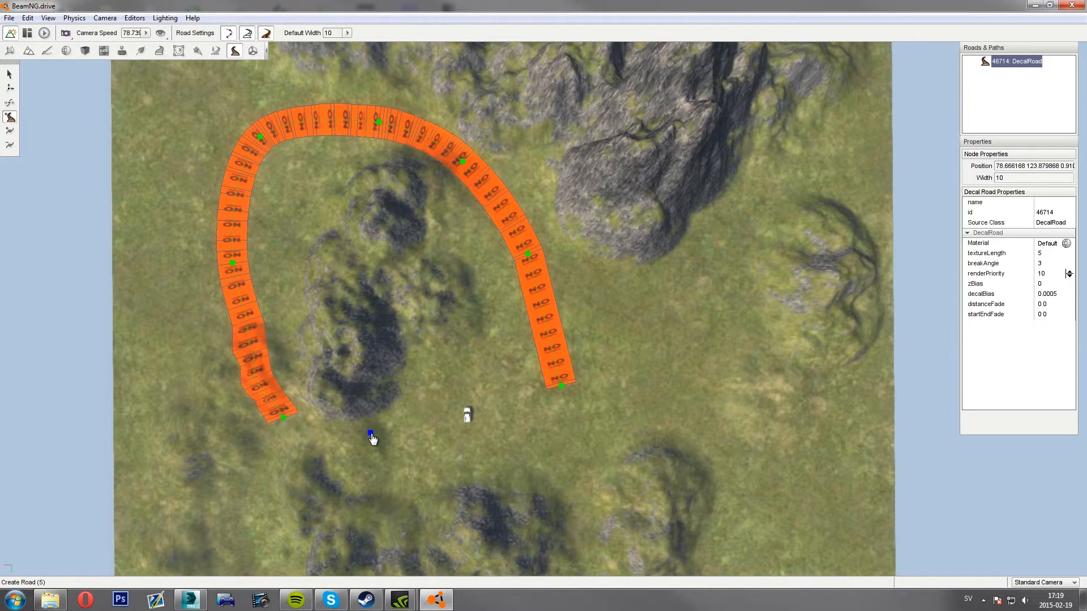
left_click_drag(375, 436, 385, 434)
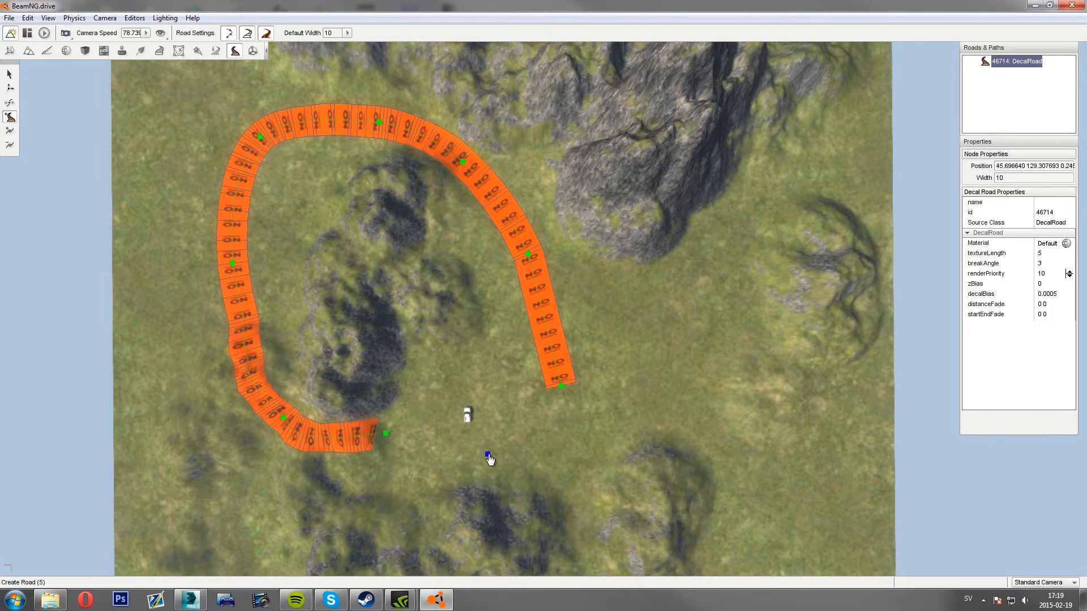
left_click(496, 455)
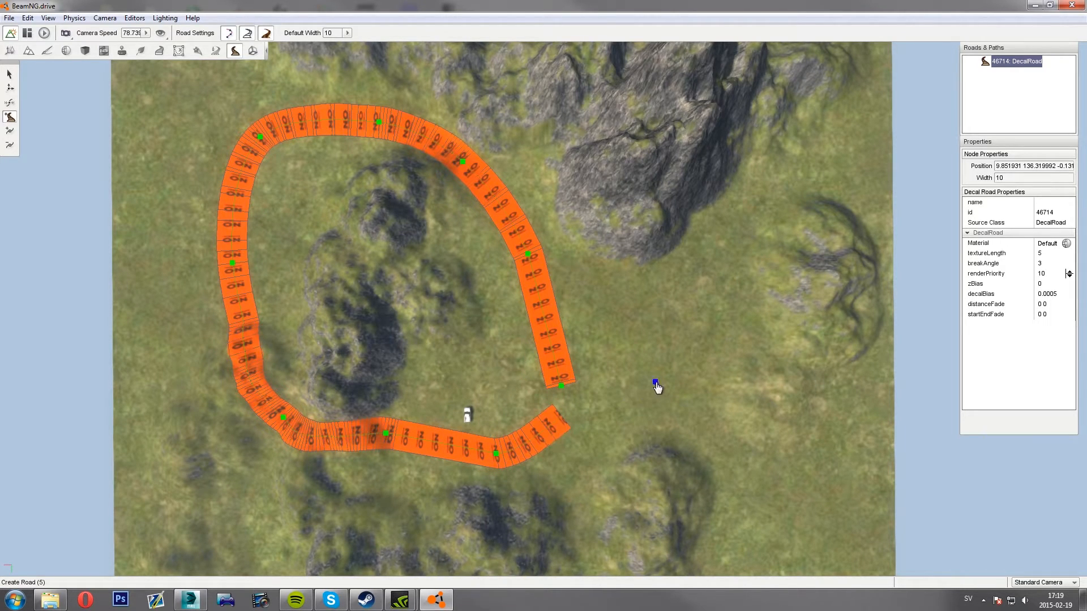
left_click(661, 390)
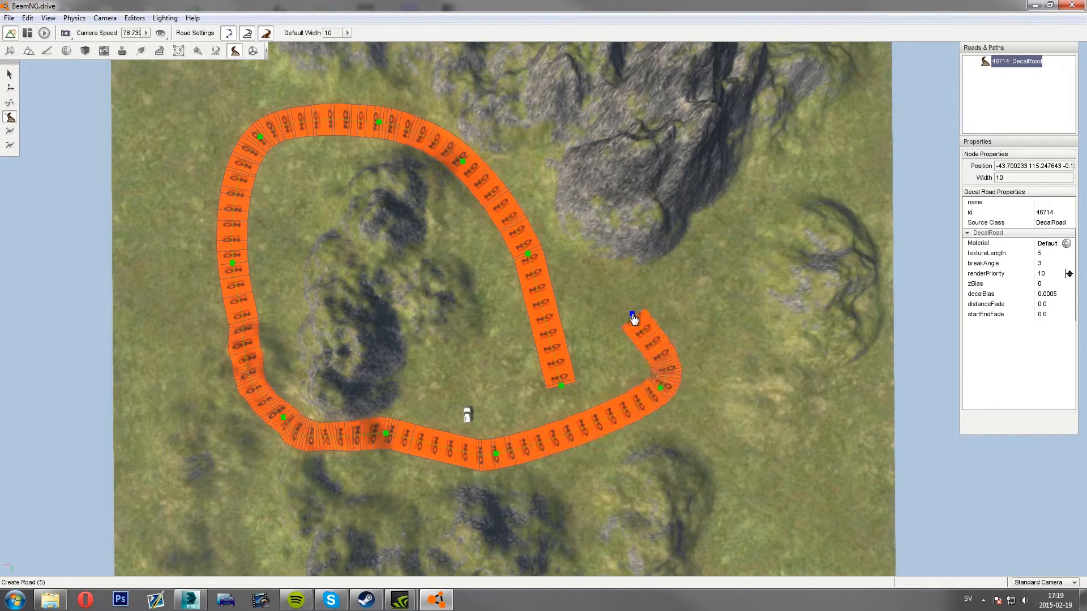
left_click(633, 316)
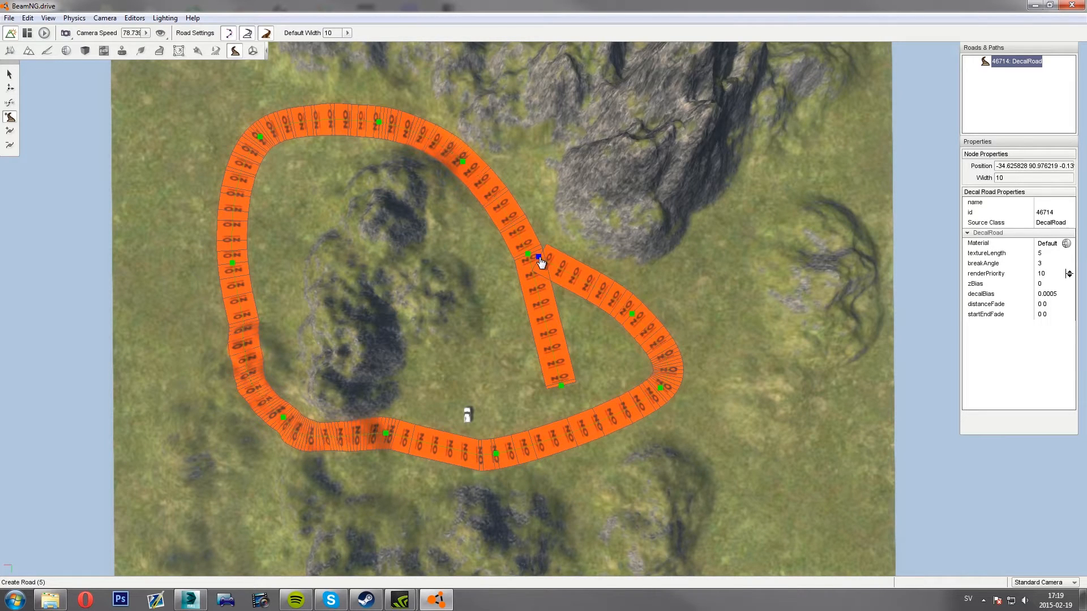
left_click(539, 259)
Examine the junction where the road's end overlaps its early section, from several angles and distances
right_click_drag(614, 264, 464, 237)
key("w")
key("w")
key("s")
right_click_drag(555, 356, 362, 380)
key("s")
key("d")
key("d")
key("w")
key("s")
key("s")
key("d")
key("w")
key("w")
key("d")
key("s")
key("d")
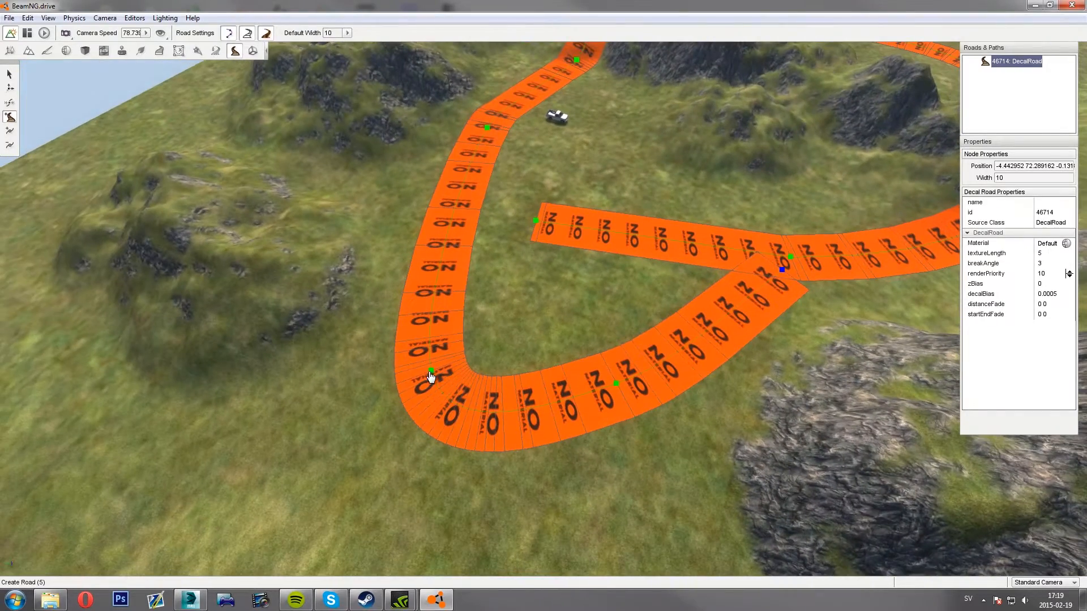
right_click_drag(832, 244, 800, 259)
key("w")
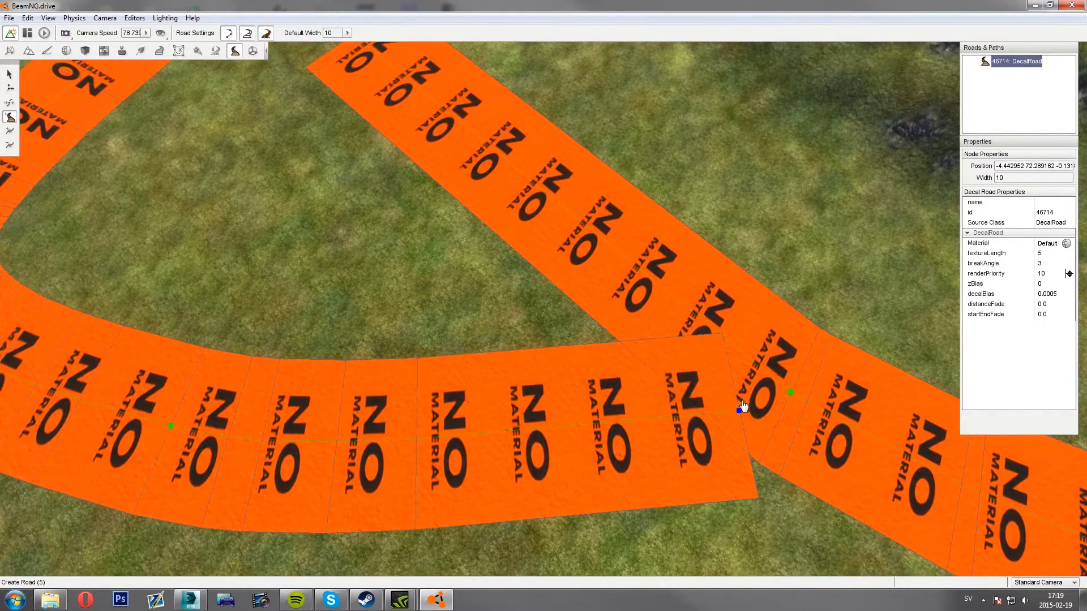
key("d")
key("s")
key("a")
right_click_drag(448, 188, 468, 169)
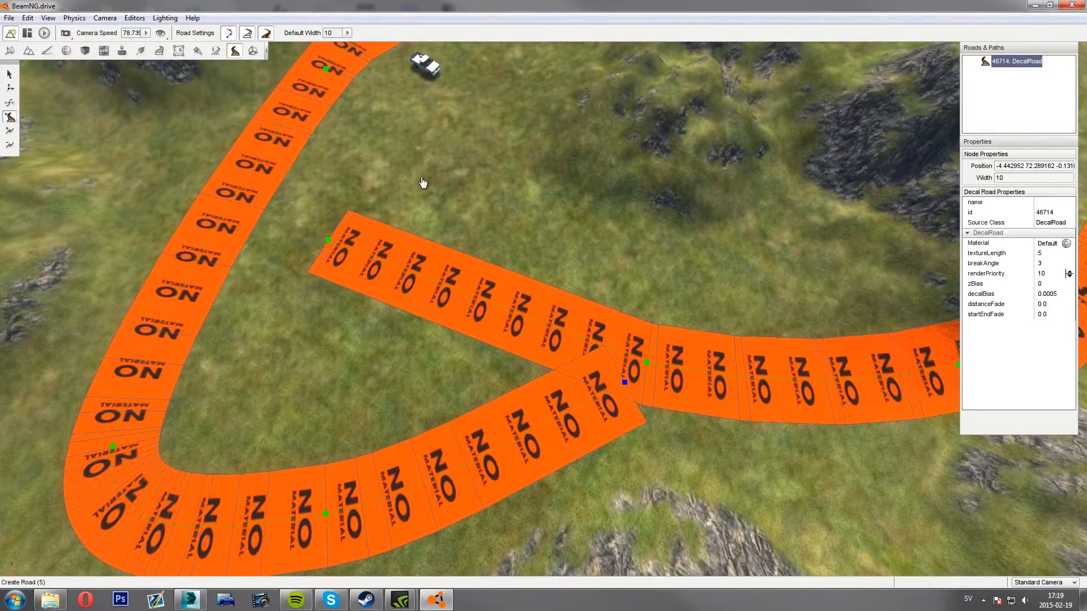
left_click(329, 241)
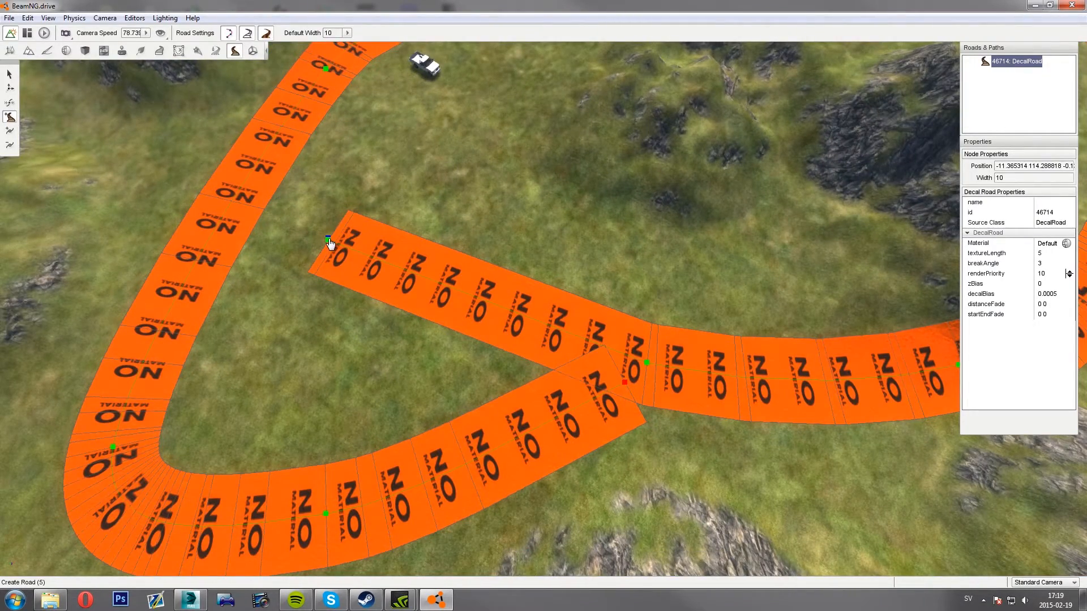
left_click(388, 189)
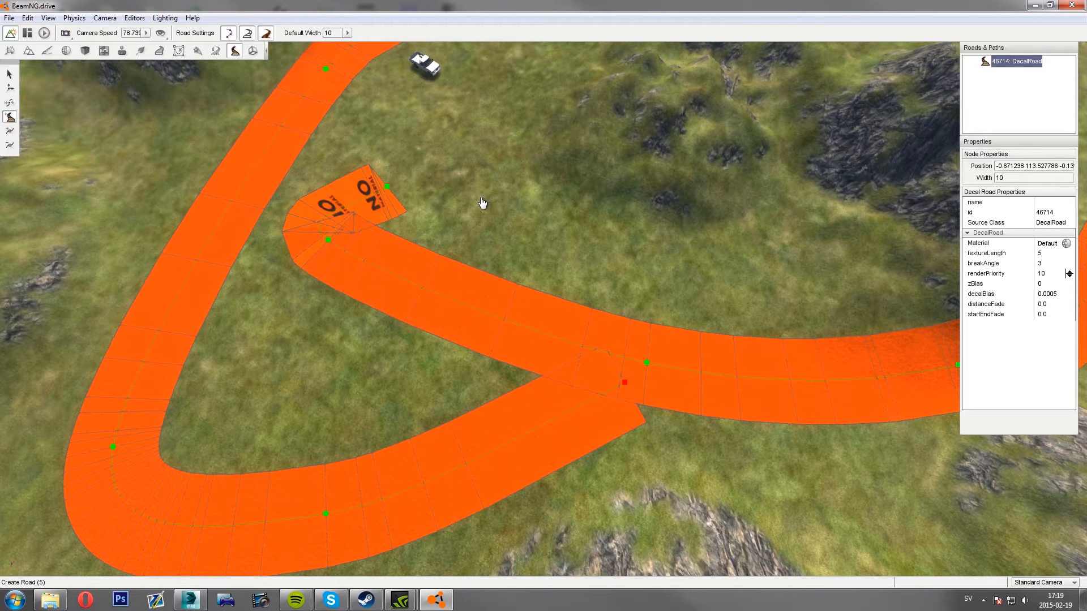
key("Escape")
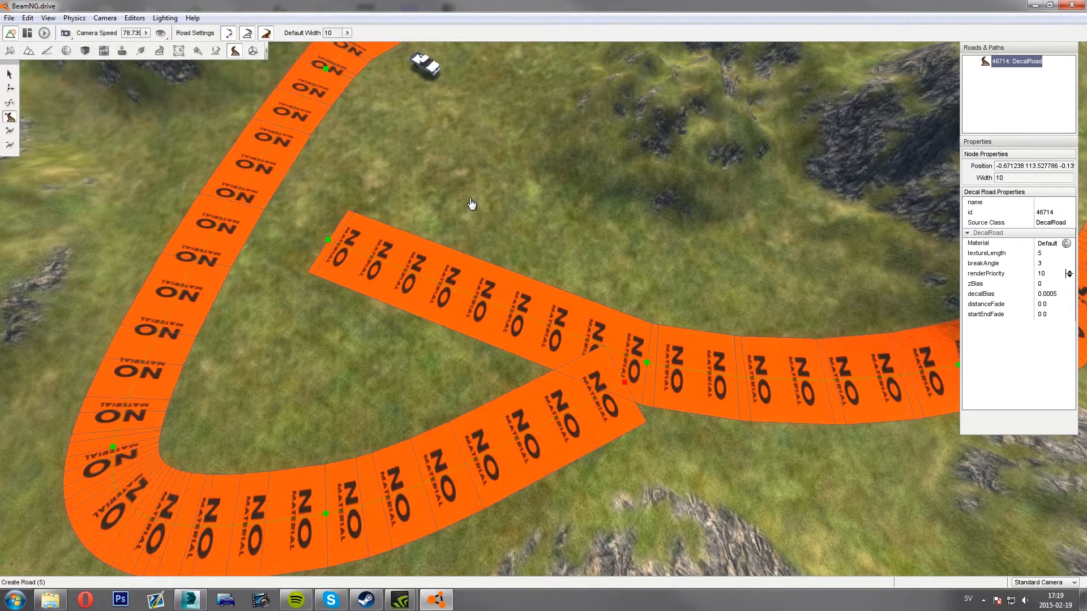
left_click(451, 201)
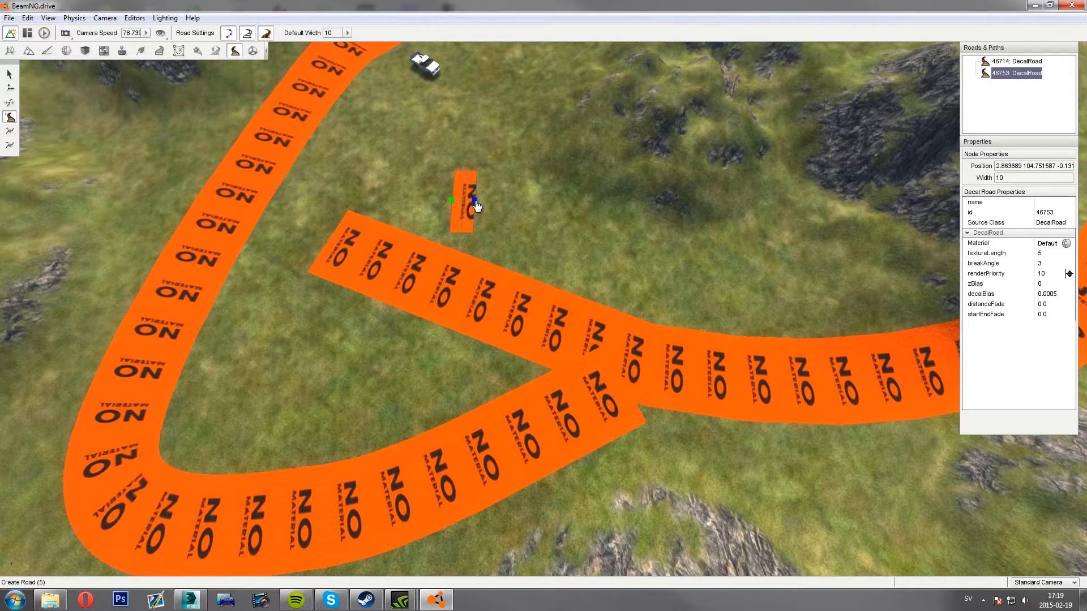
left_click(483, 201)
key("Delete")
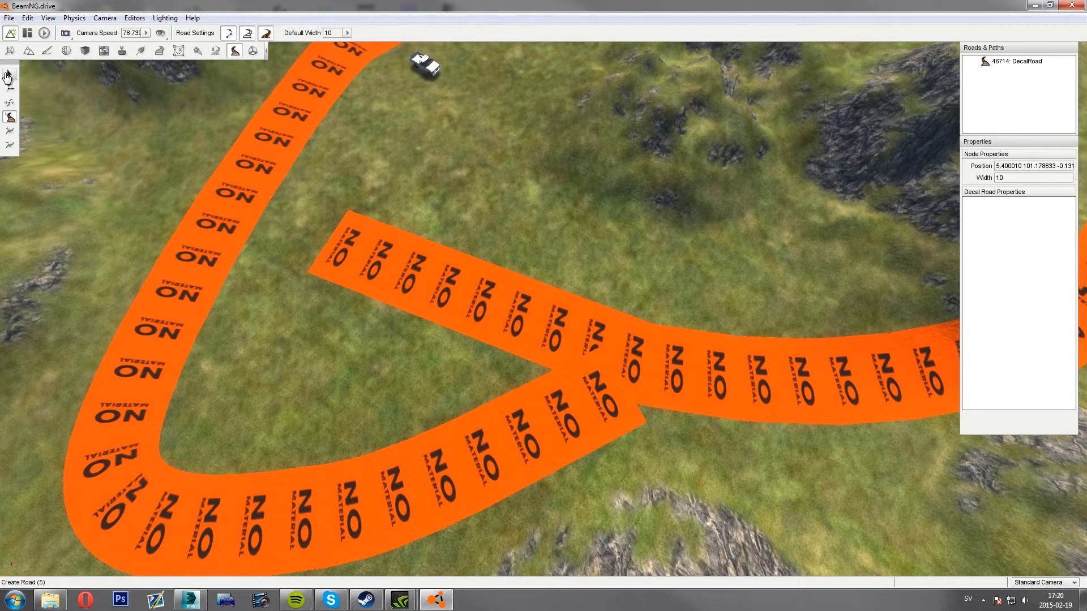
Select the remaining decal road and move its starting node sideways to about -4.8, 114.7 with Move Point
left_click(10, 88)
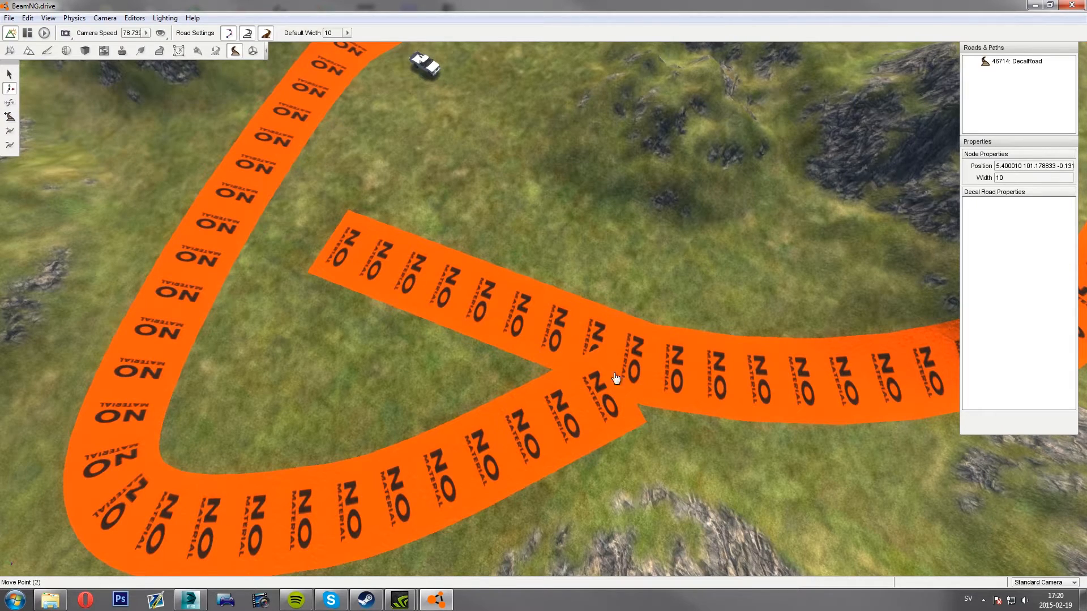
left_click(1014, 62)
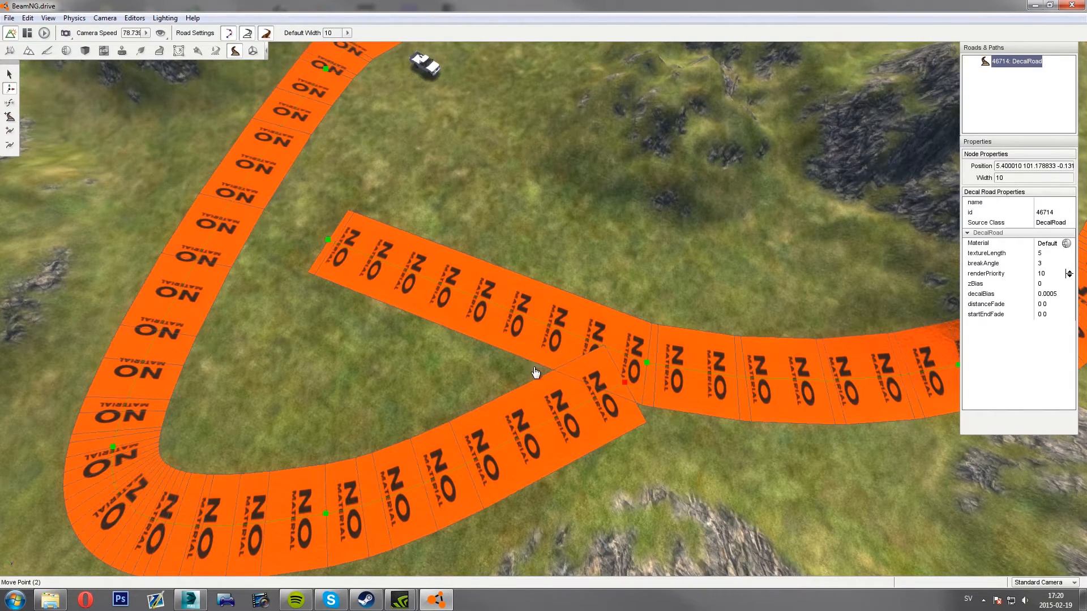
mouse_move(505, 361)
right_mouse_down()
mouse_move(487, 339)
mouse_move(512, 379)
right_mouse_up()
key("w")
key("s")
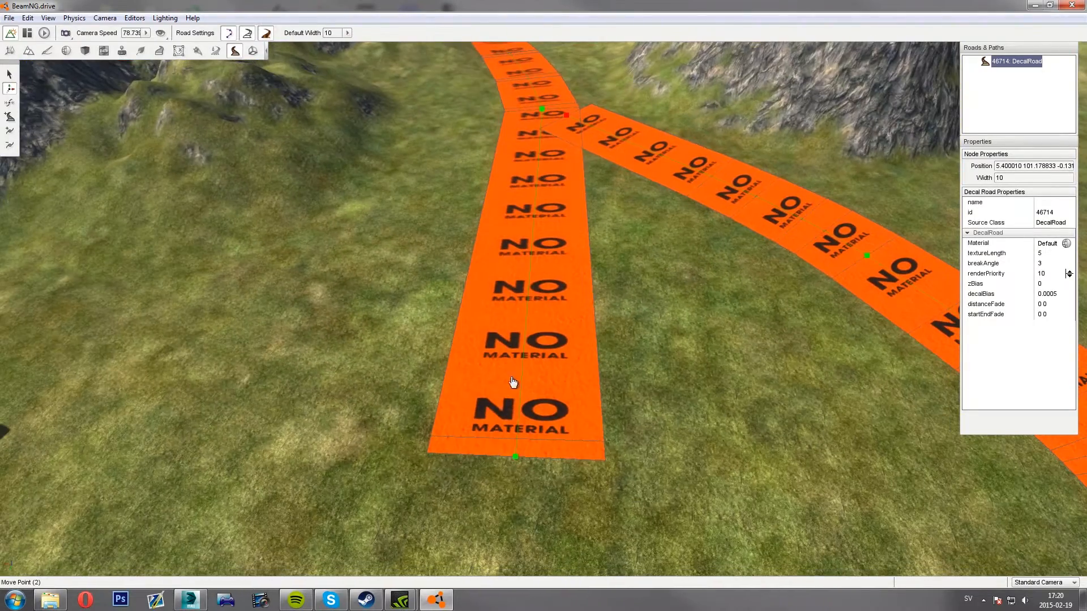
left_click(515, 456)
key("s")
right_click_drag(519, 460, 501, 446)
left_click_drag(518, 389, 459, 388)
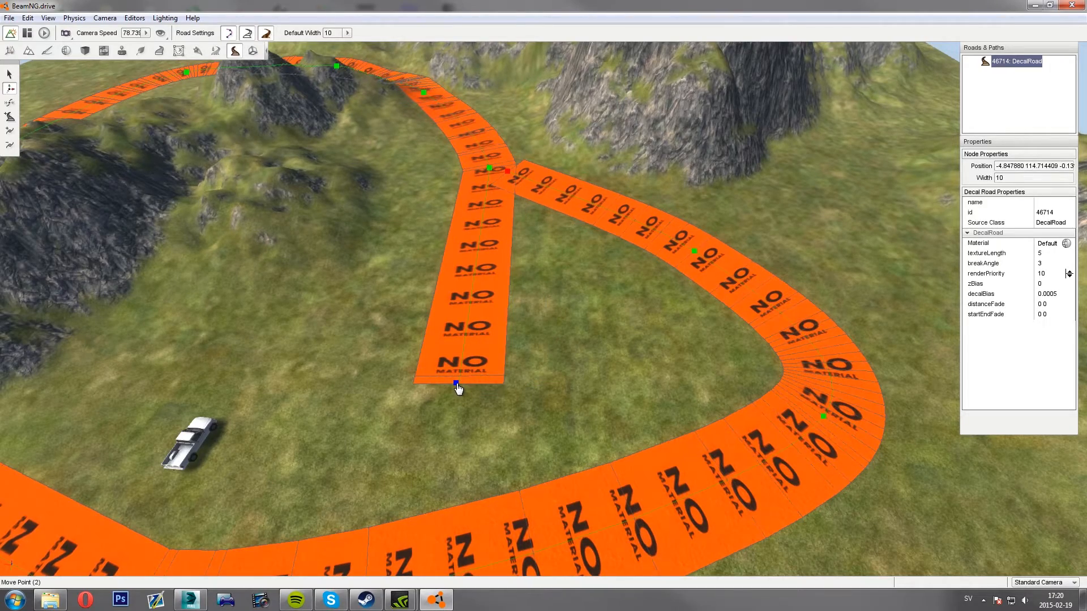
Move the decal road's end node past the junction onto the road's centerline, at about 7.8, 55.0
key("d")
right_click_drag(487, 390, 536, 405)
key("w")
key("s")
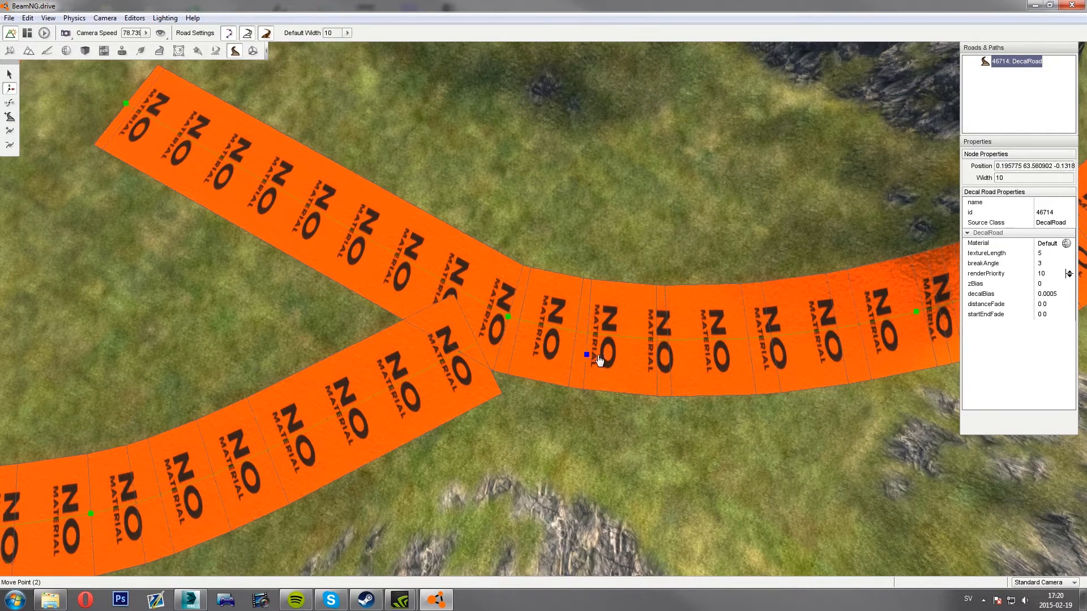
left_click(708, 351)
left_click_drag(711, 352, 709, 352)
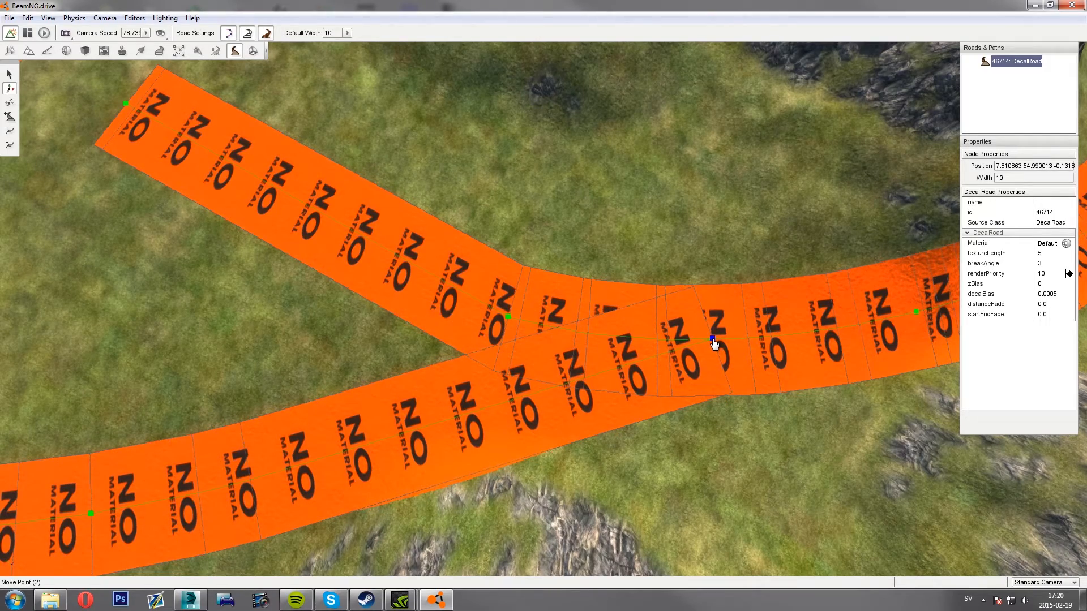
Inspect the merged junction and the course of the whole road loop from different viewpoints
key("s")
right_click_drag(747, 347, 11, 218)
key("w")
key("w")
key("w")
key("w")
right_click_drag(543, 306, 277, 314)
right_click_drag(706, 332, 616, 407)
key("s")
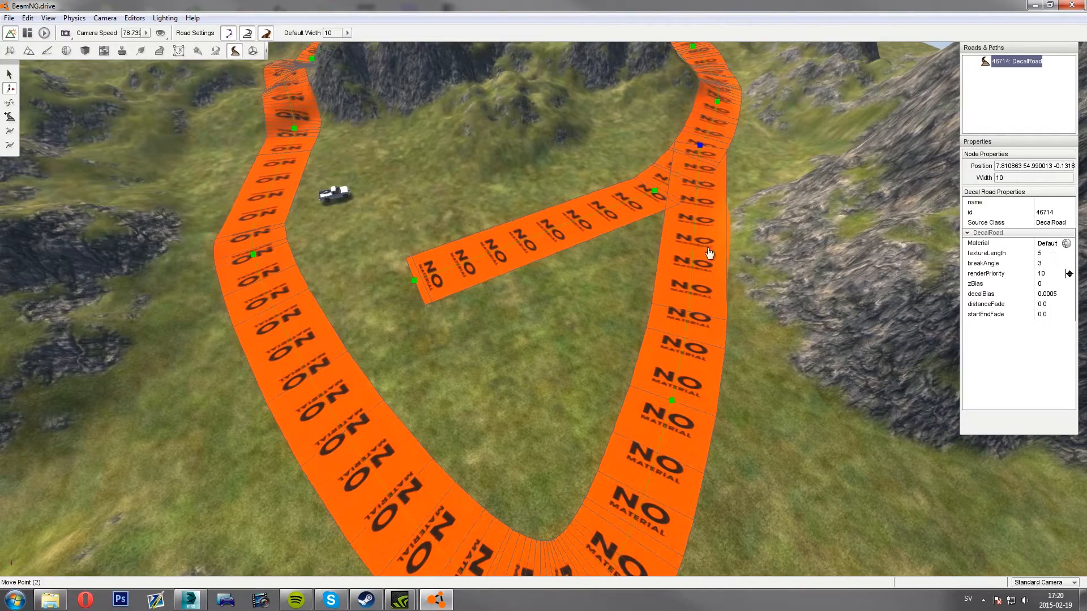
Select the decal road's start node at the free end of the side branch and set its width to 5
mouse_move(651, 248)
right_mouse_down()
mouse_move(657, 225)
mouse_move(637, 260)
right_mouse_up()
key("w")
key("a")
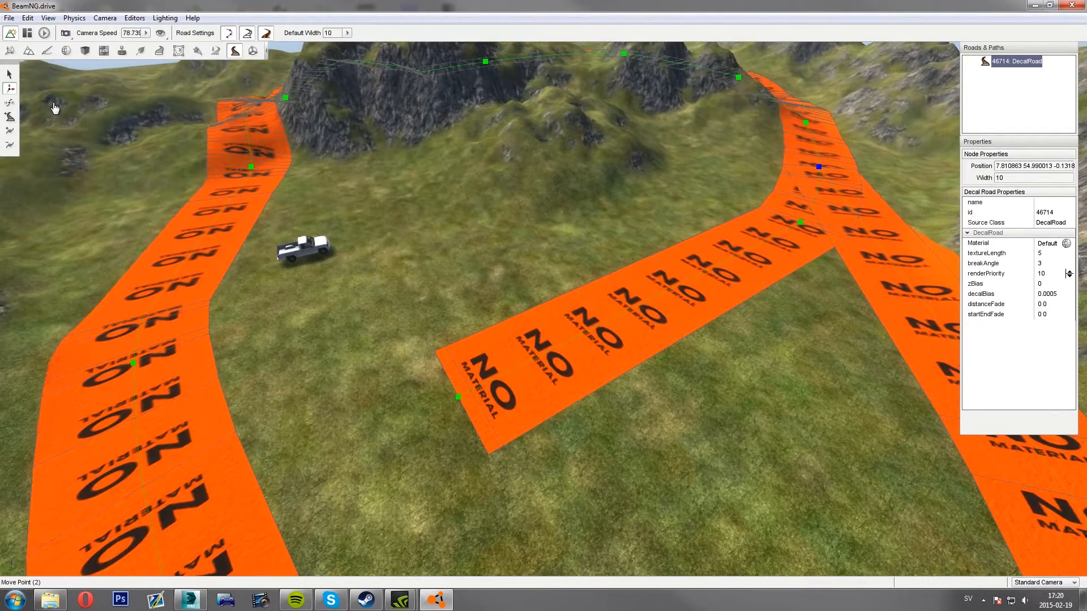
left_click(10, 75)
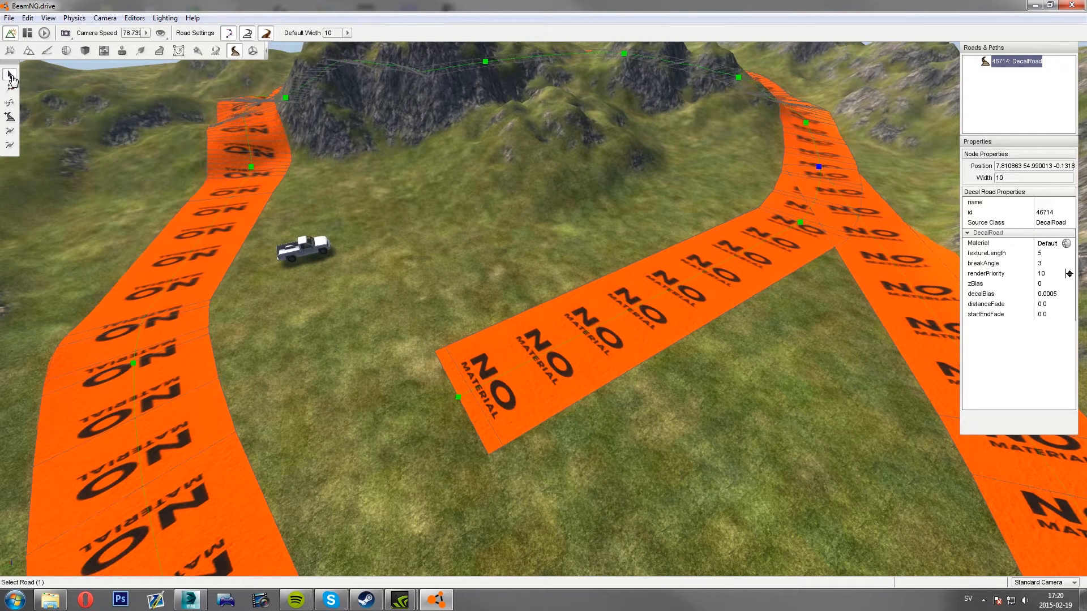
left_click(459, 398)
left_click_drag(1019, 179, 985, 182)
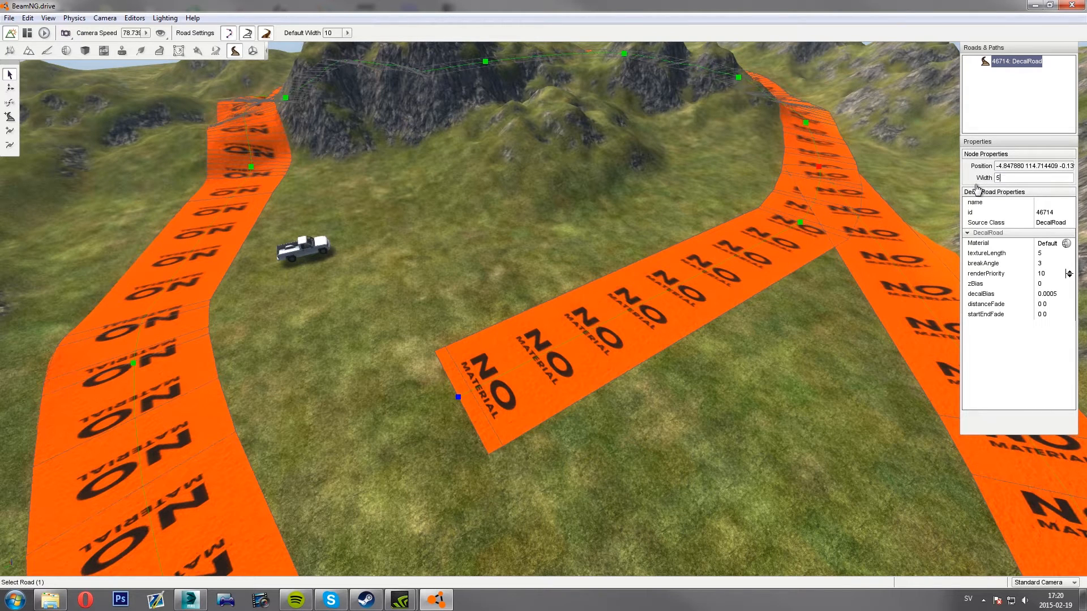
type("5")
key("Return")
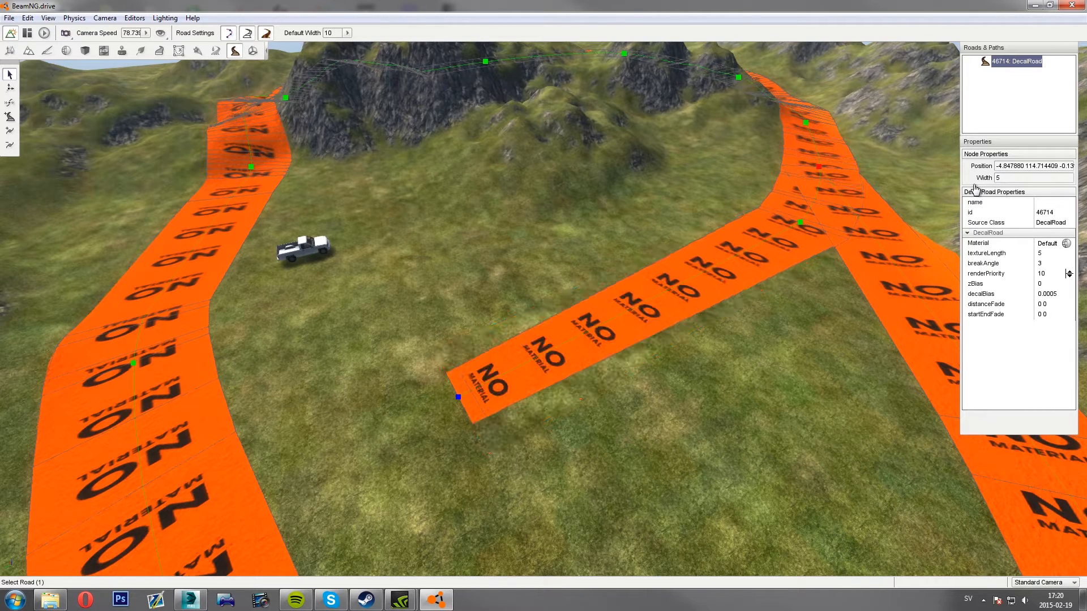
Set the start node's width back to 10
left_click(1006, 181)
type("10")
key("Return")
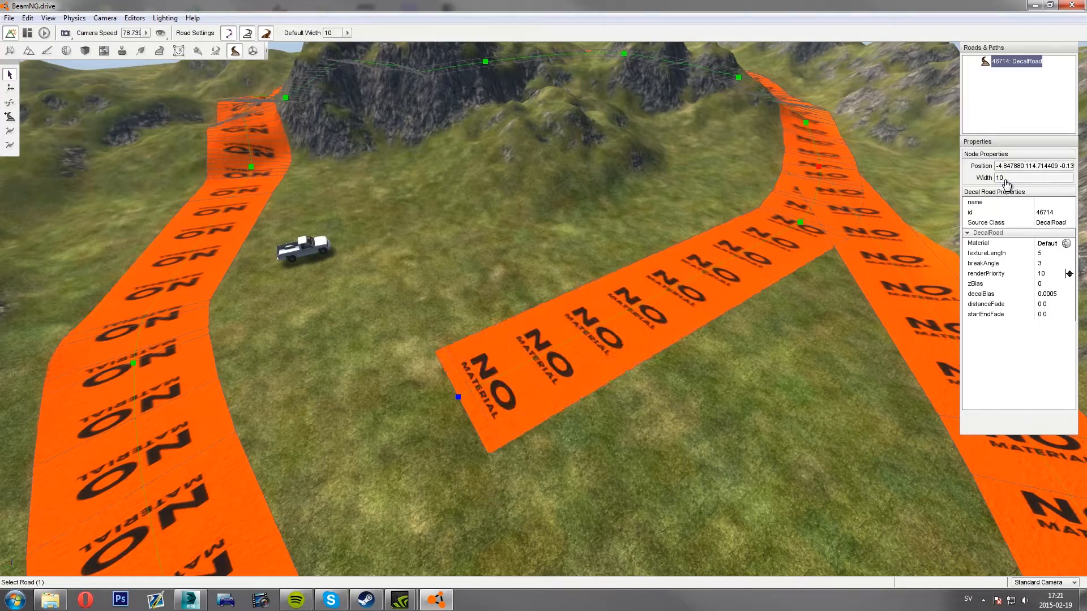
Assign the BNG_Road_Dirt material from the RoadAndPath tag to the decal road
right_click_drag(800, 303, 558, 301)
key("s")
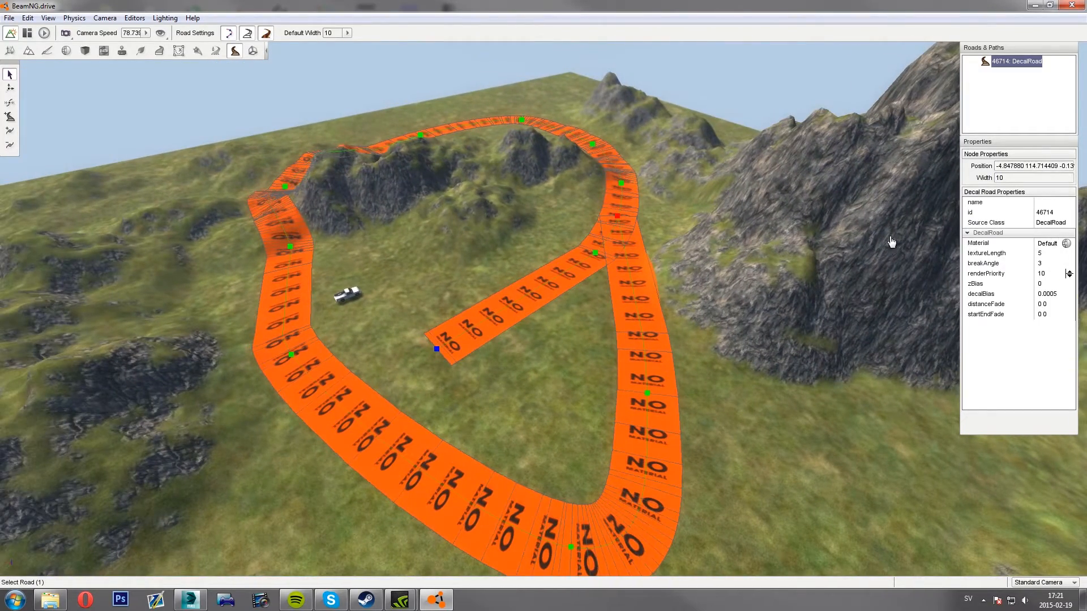
mouse_move(636, 310)
right_mouse_down()
mouse_move(668, 316)
mouse_move(649, 396)
mouse_move(820, 405)
mouse_move(673, 328)
mouse_move(640, 299)
mouse_move(651, 285)
mouse_move(649, 306)
right_mouse_up()
key("w")
key("s")
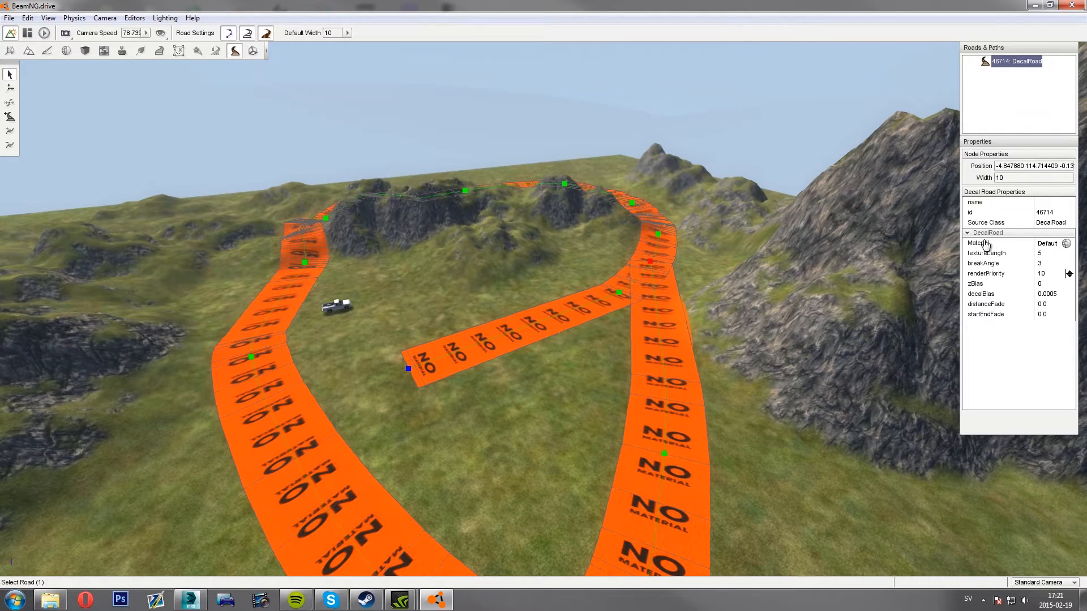
left_click(1066, 244)
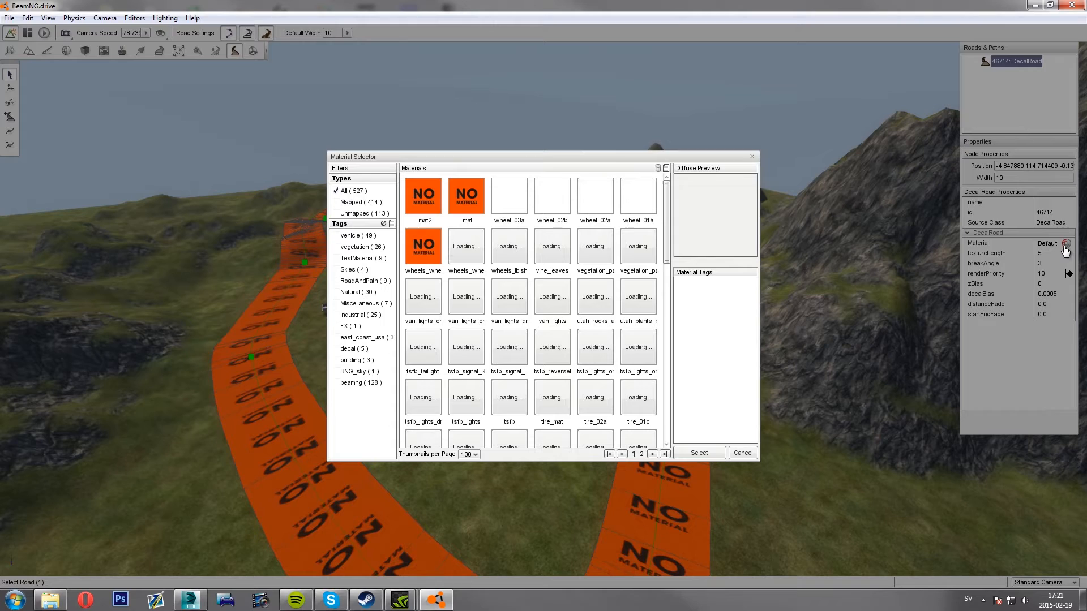
left_click(358, 281)
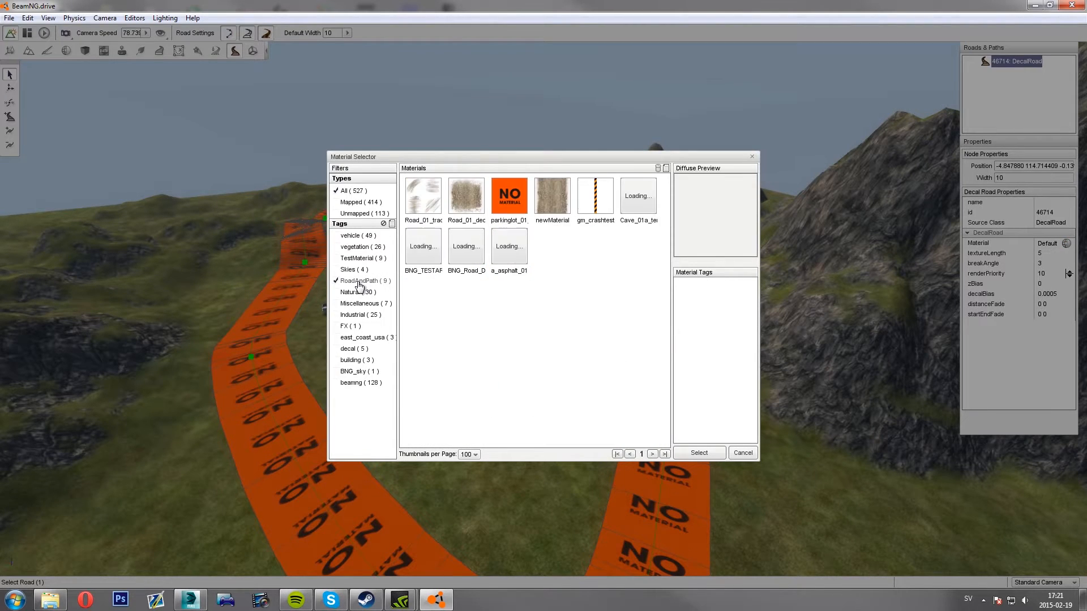
left_click(467, 268)
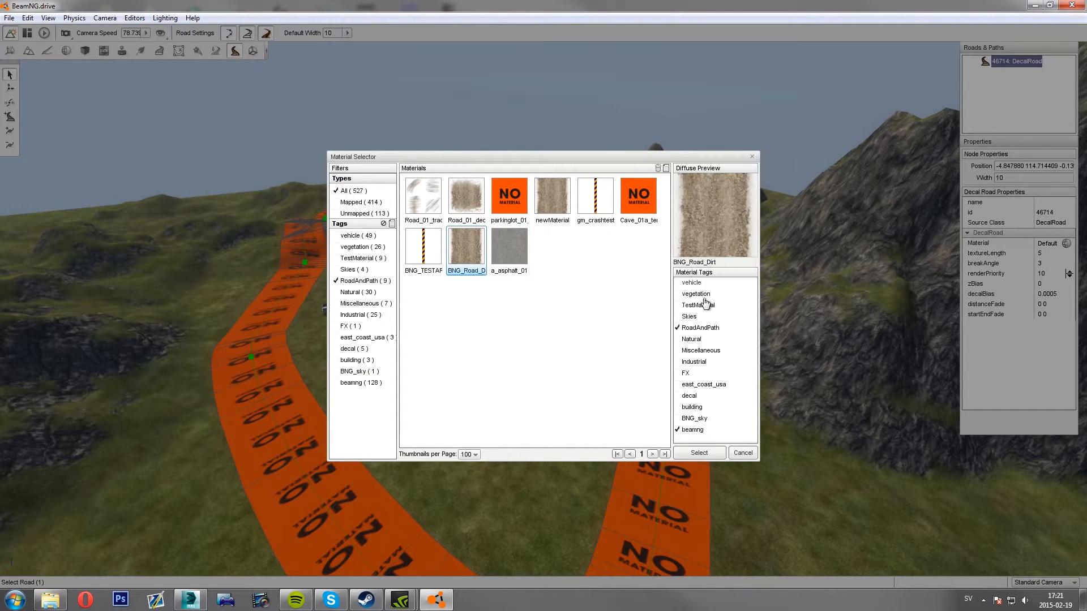
left_click(699, 452)
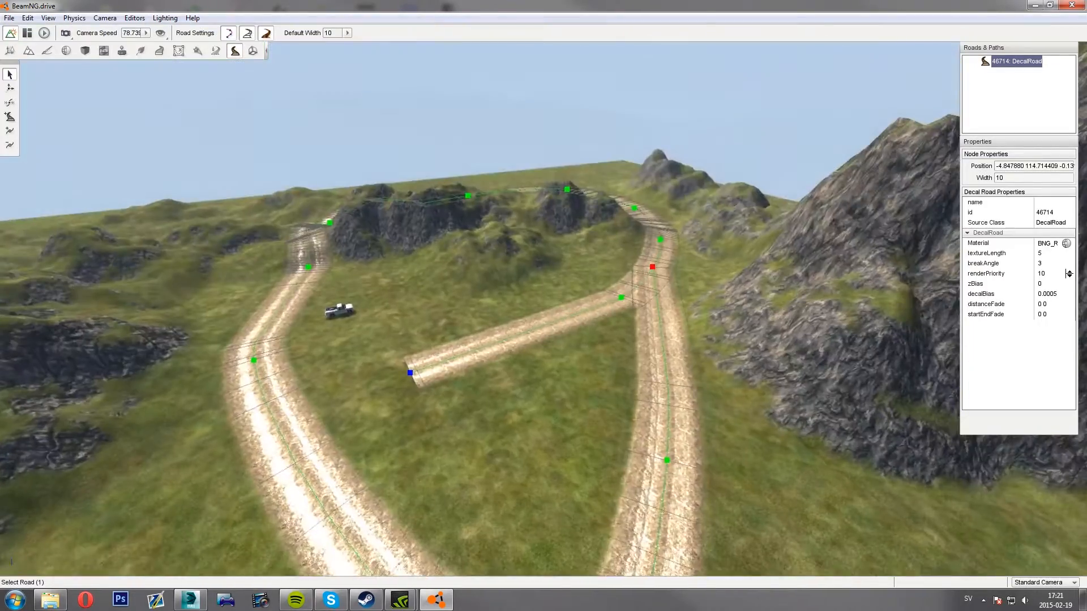
Shift the branch's second node toward the loop with Move Point and place the junction's end node at about 4.9, 54.6
key("w")
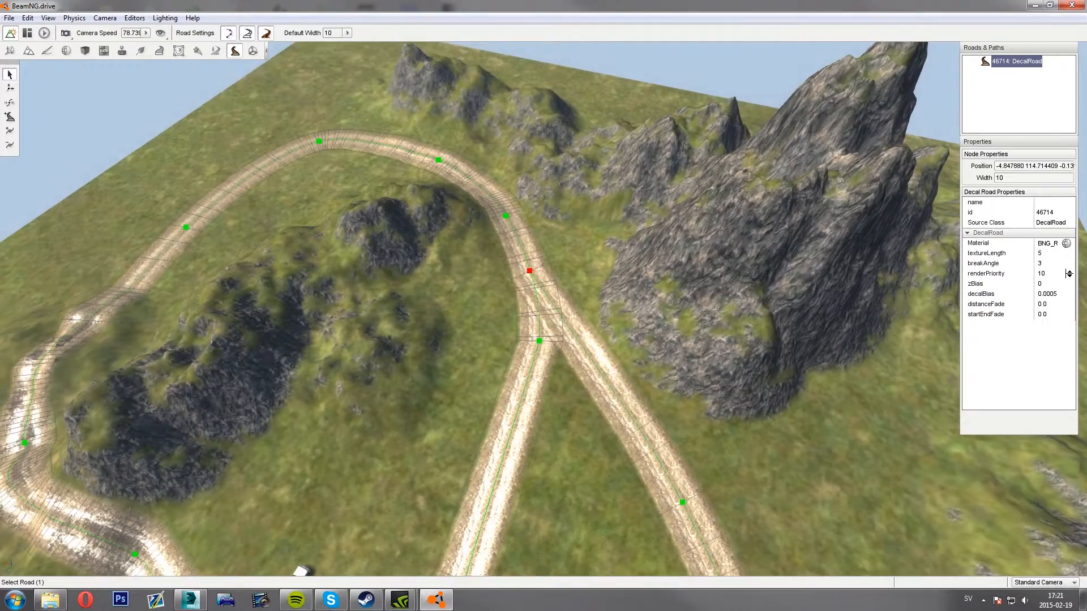
key("s")
right_click_drag(543, 362, 610, 377)
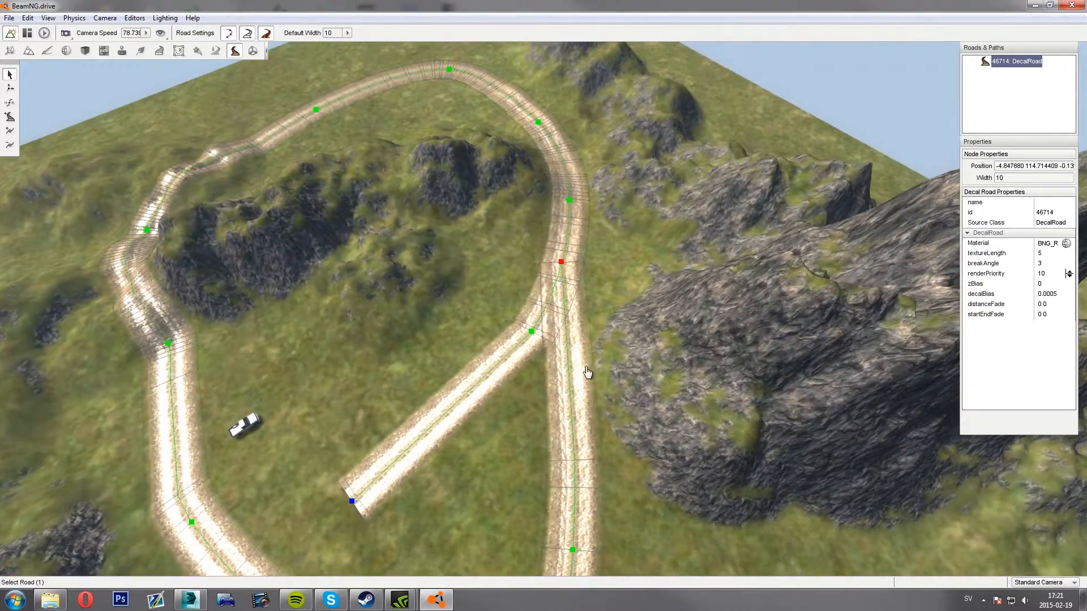
key("w")
key("a")
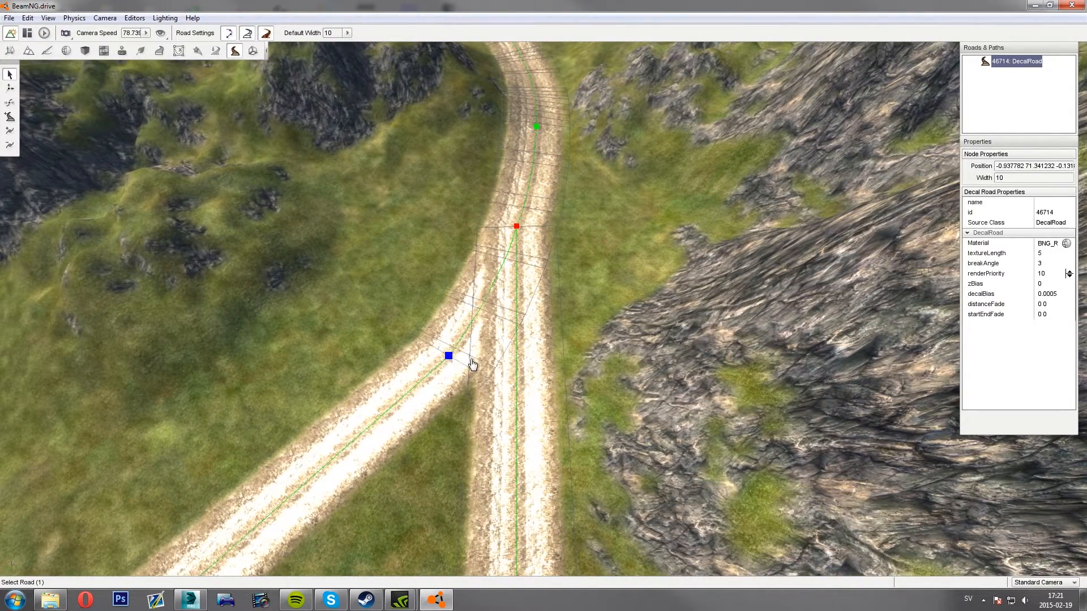
key("2")
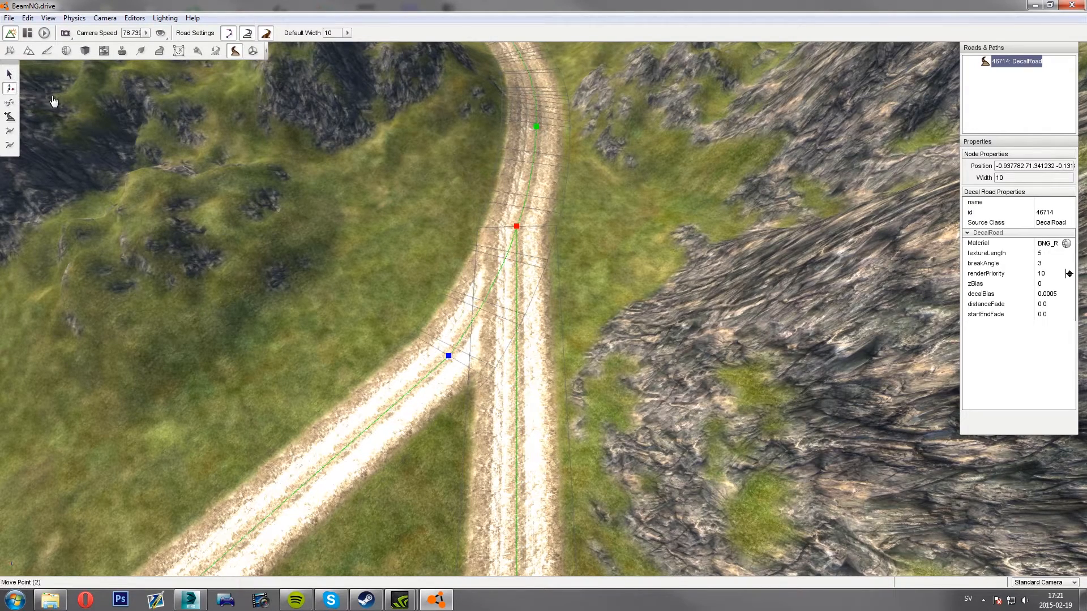
left_click_drag(457, 363, 478, 365)
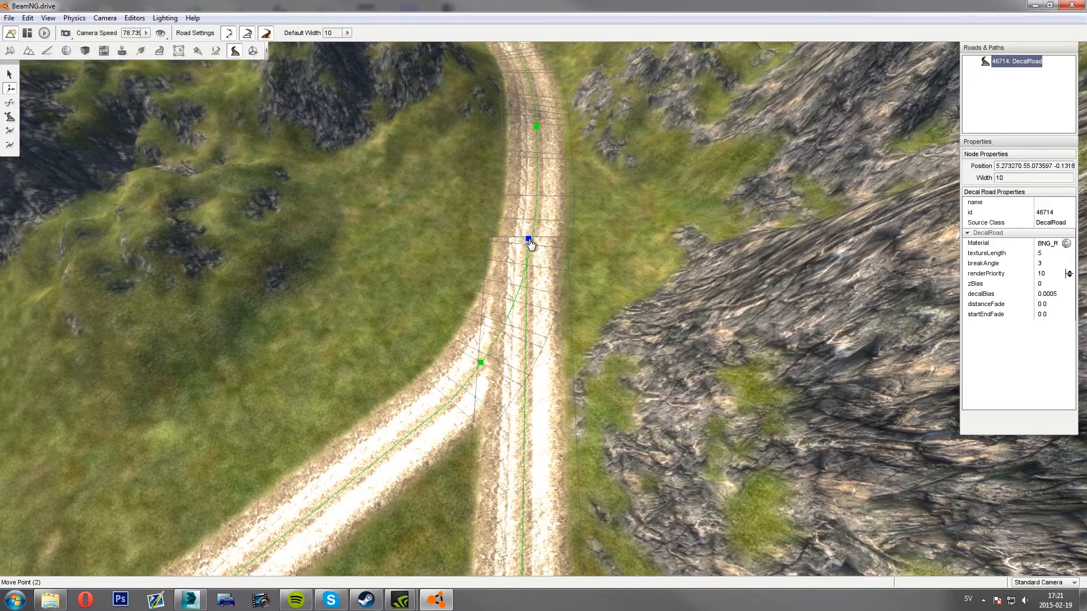
left_click_drag(530, 243, 534, 244)
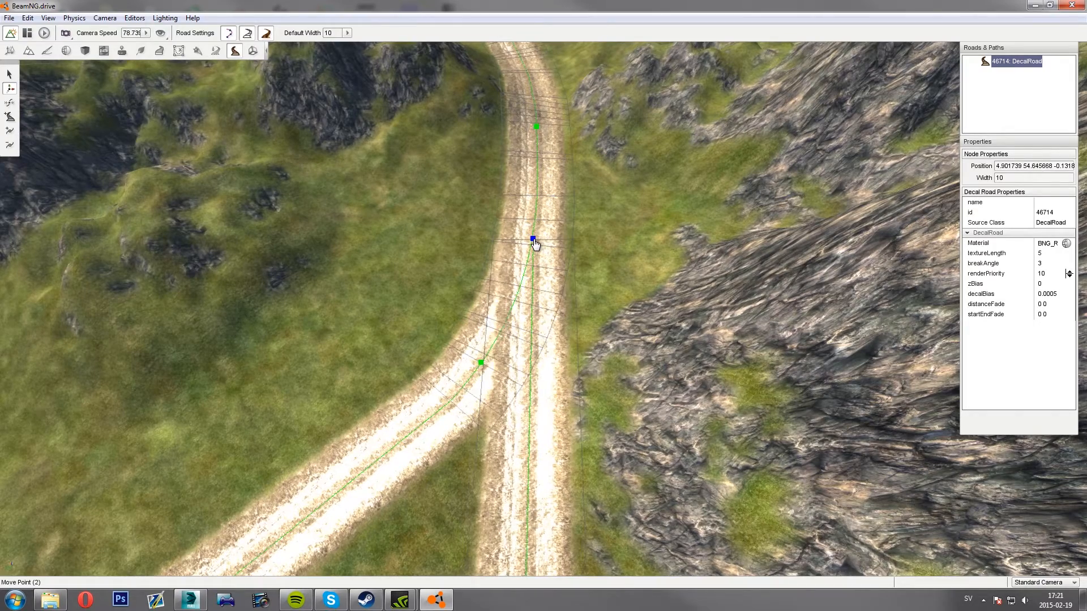
Soften the loop's sharp bend by moving its corner node inward and the neighbouring node toward the junction to about -32.8, 96.5
mouse_move(630, 296)
right_mouse_down()
mouse_move(702, 277)
mouse_move(707, 238)
mouse_move(623, 225)
mouse_move(611, 301)
right_mouse_up()
key("w")
key("s")
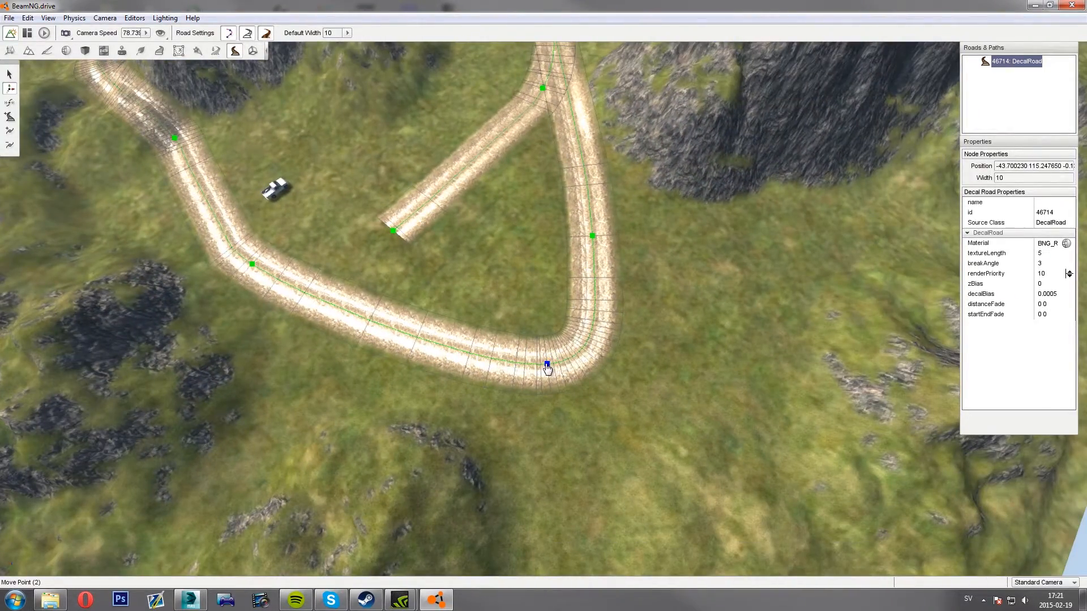
left_click_drag(547, 366, 505, 359)
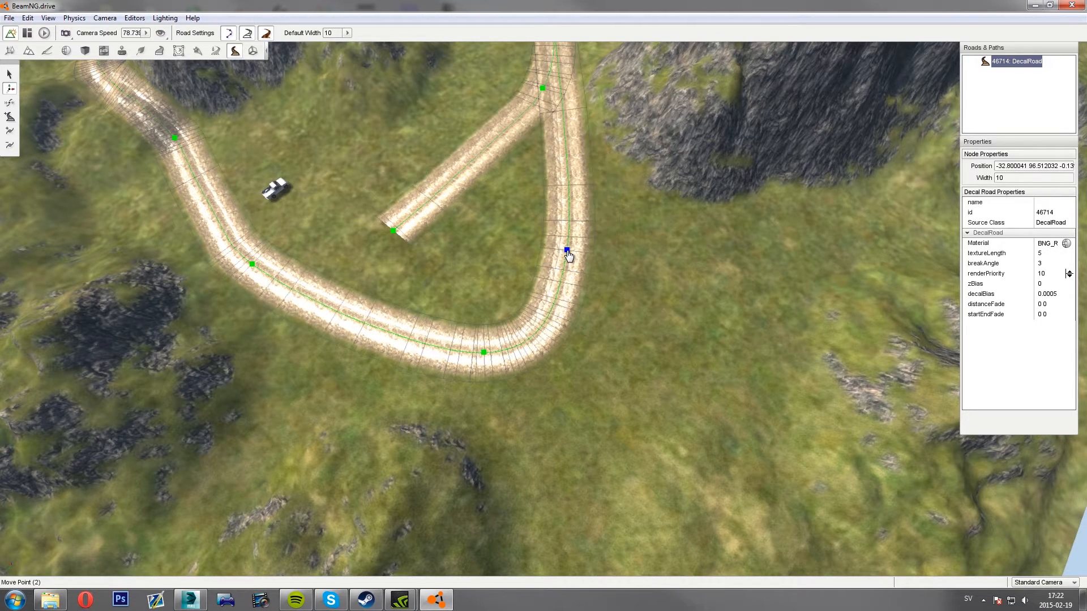
Examine the dirt road loop, its softened bend and the junction from several angles and distances
right_click_drag(567, 253, 498, 184)
key("w")
key("s")
key("w")
key("s")
key("a")
key("w")
key("w")
key("w")
key("s")
key("s")
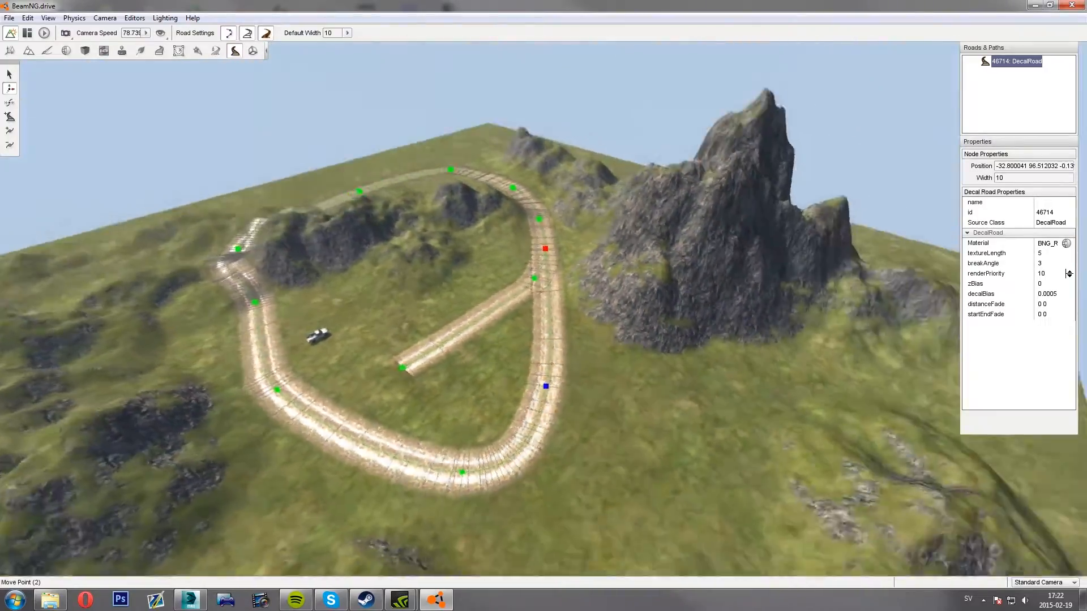
key("a")
key("w")
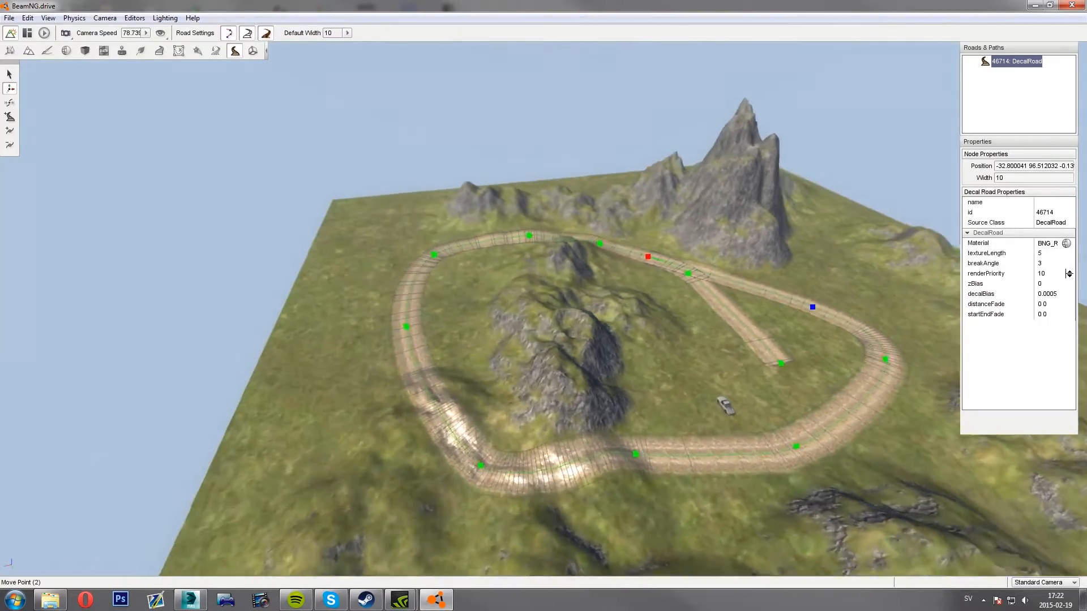
right_click_drag(498, 183, 429, 196)
key("w")
key("s")
key("s")
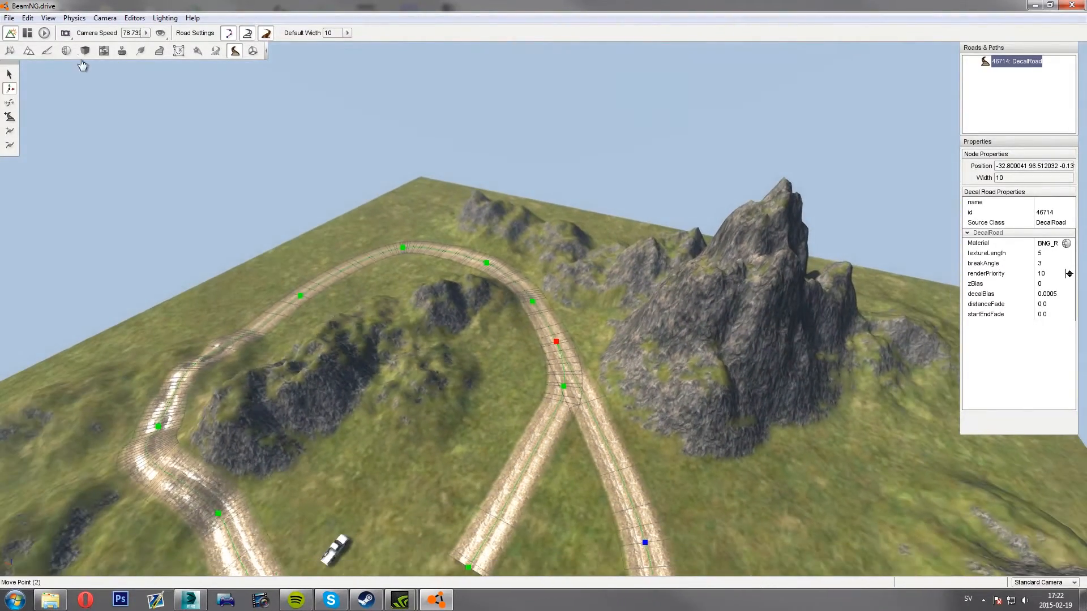
Add RockyDirt as a new material layer in the Terrain Painter
left_click(49, 53)
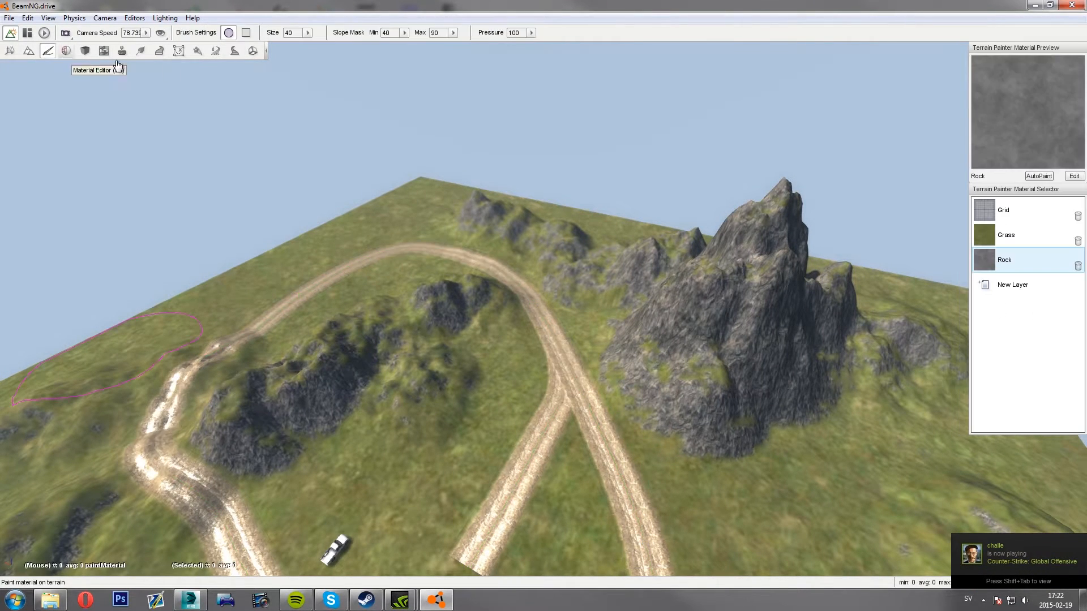
left_click(1002, 292)
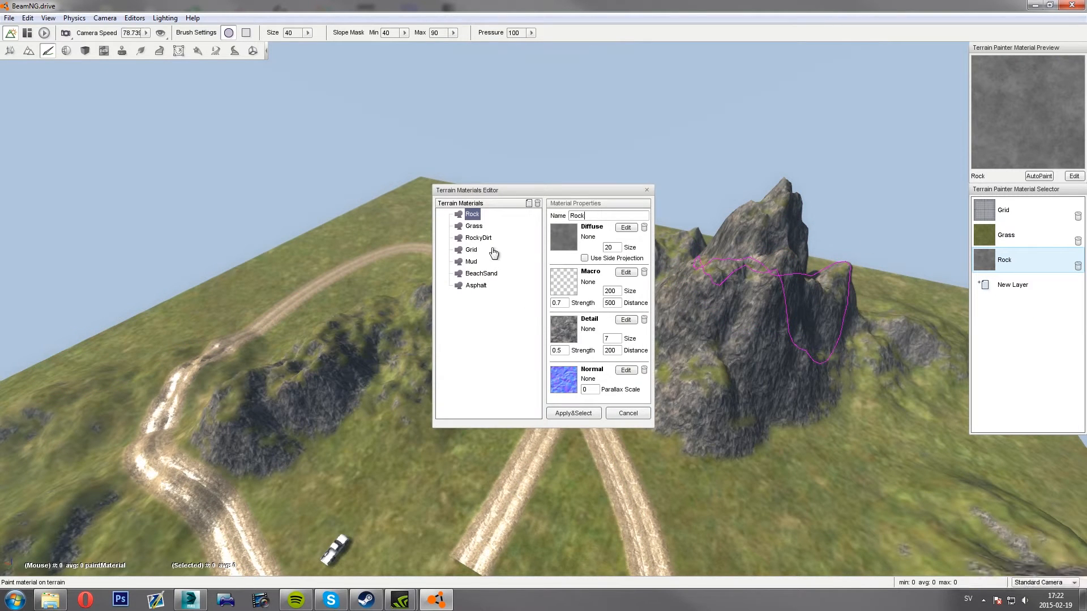
left_click(478, 238)
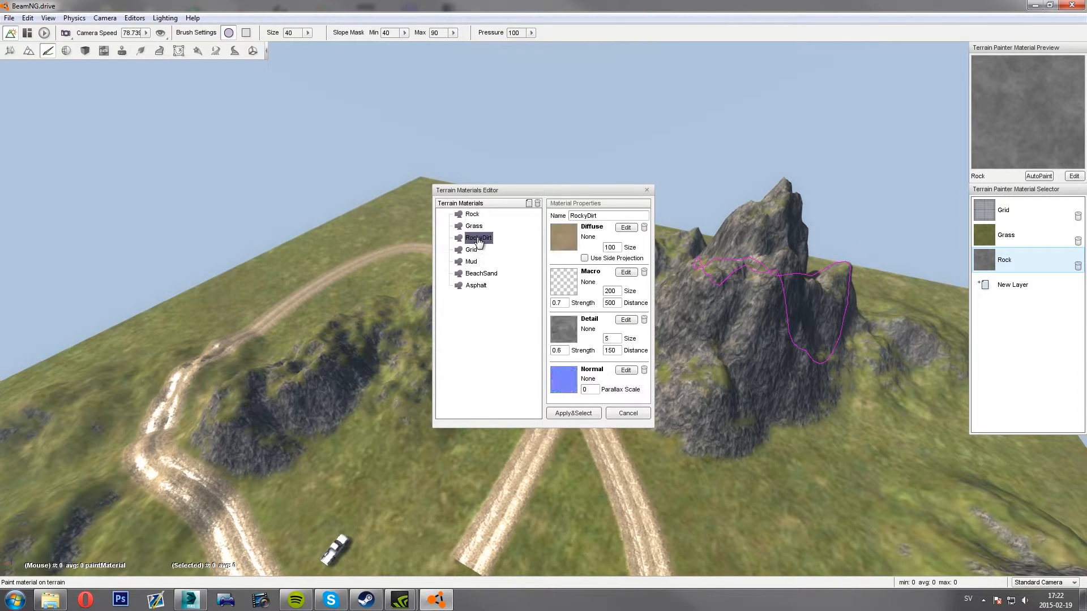
left_click(573, 414)
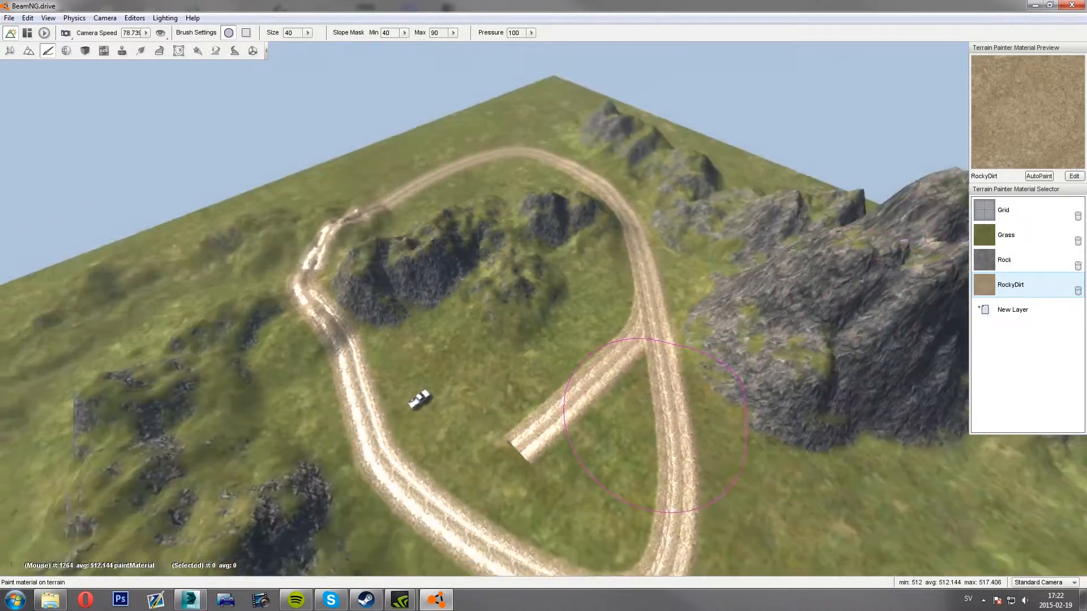
Reduce the terrain brush size to 11 and set the slope mask minimum to 0
right_click_drag(654, 420, 485, 439)
key("w")
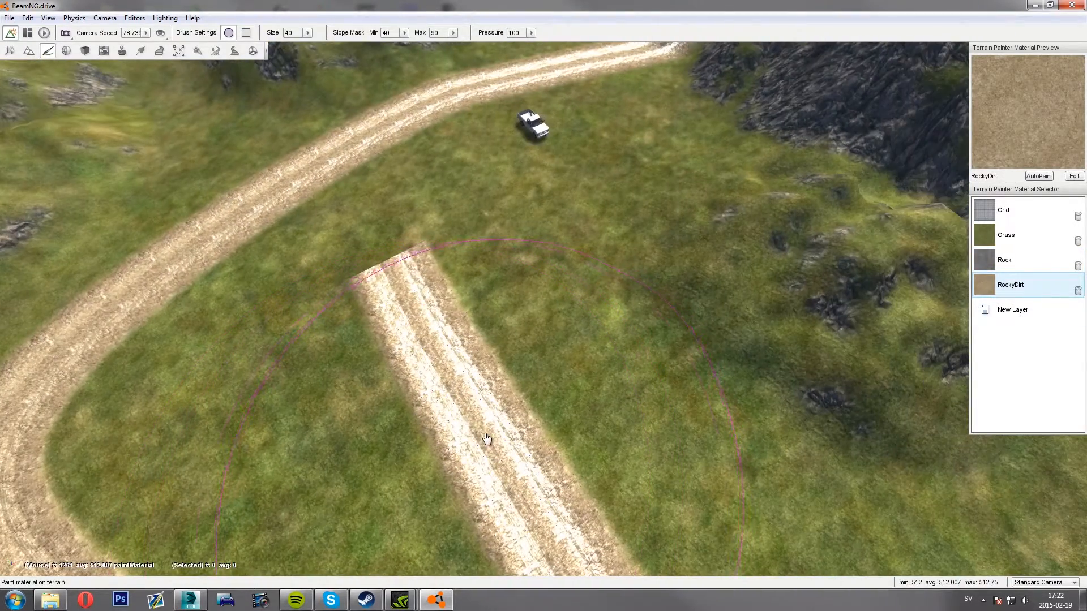
scroll(426, 307, "down", 18, "ctrl")
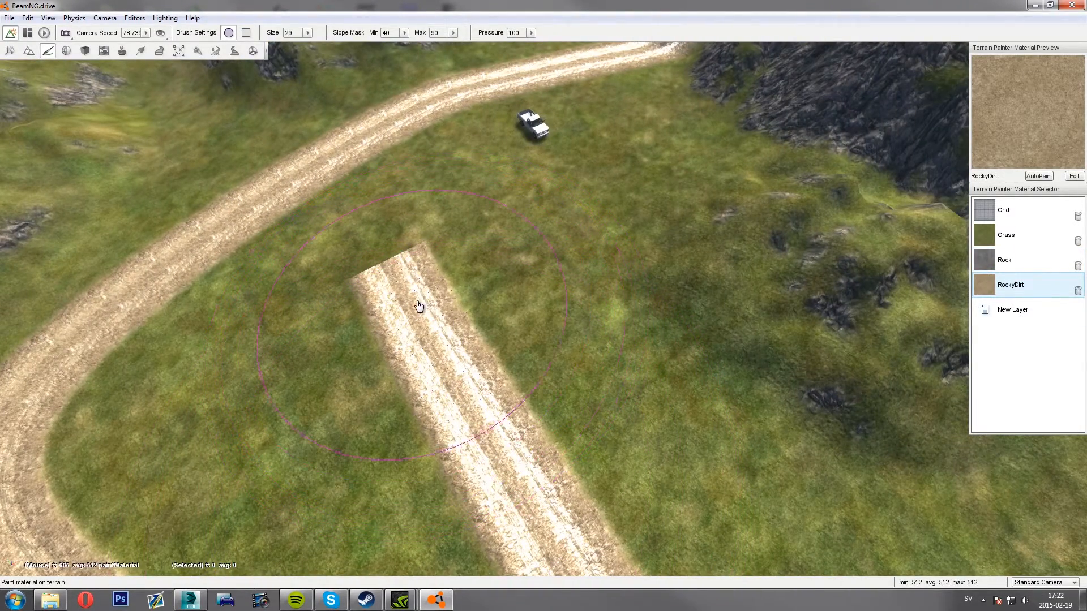
scroll(411, 309, "down", 11, "ctrl")
left_click(404, 33)
Try painting RockyDirt around the free end of the side branch and undo the stroke
left_click_drag(395, 286, 408, 311)
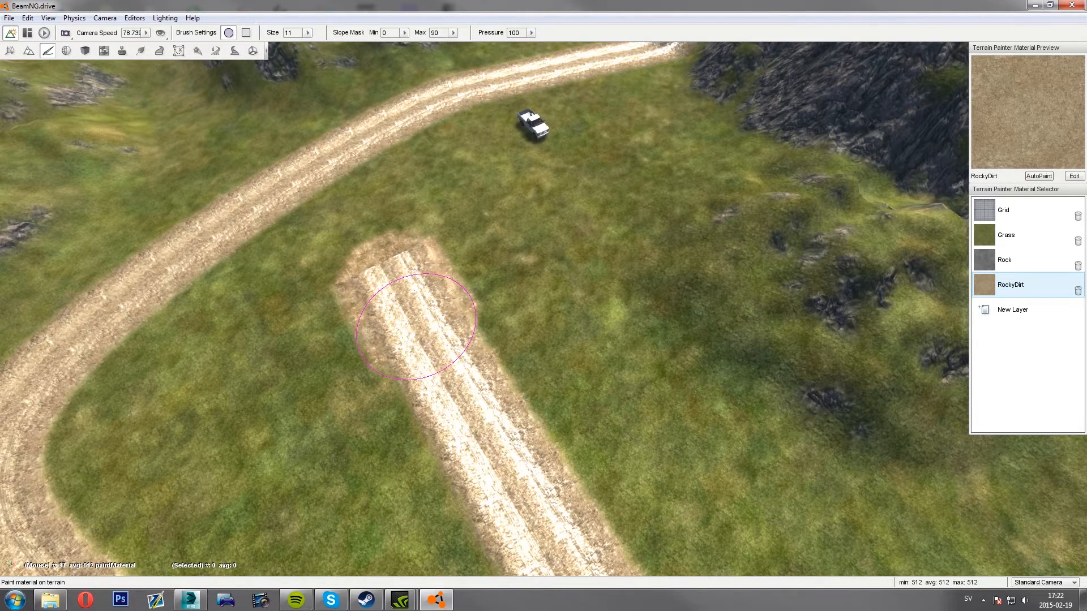
key("ctrl+z")
Reduce the brush size to 9 and paint RockyDirt on the terrain beneath and beside the road loop
scroll(409, 291, "down", 6, "ctrl")
scroll(404, 292, "up", 4, "ctrl")
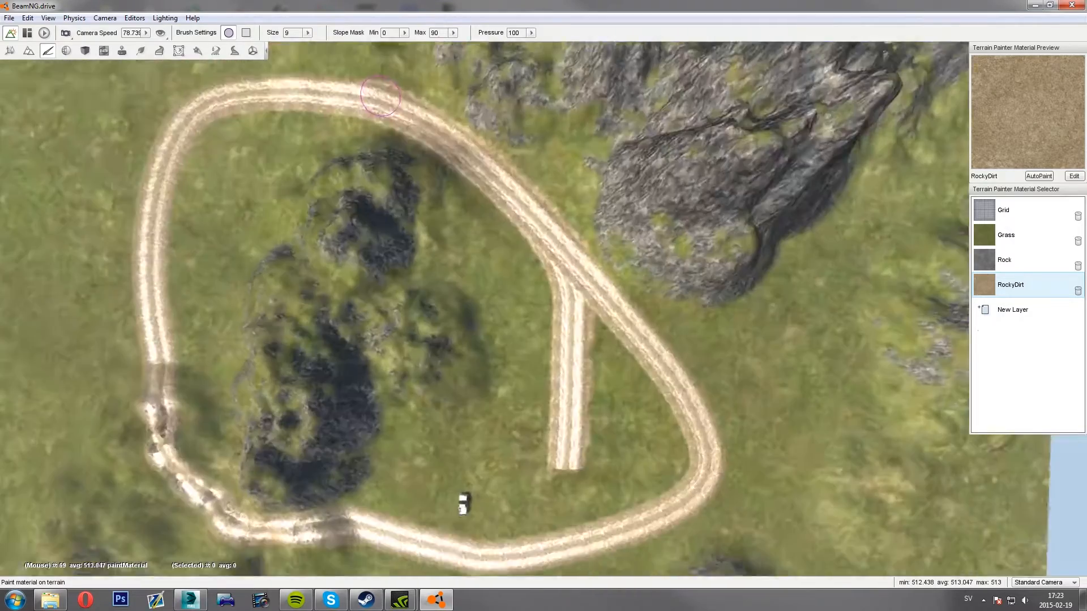
scroll(557, 177, "down", 5)
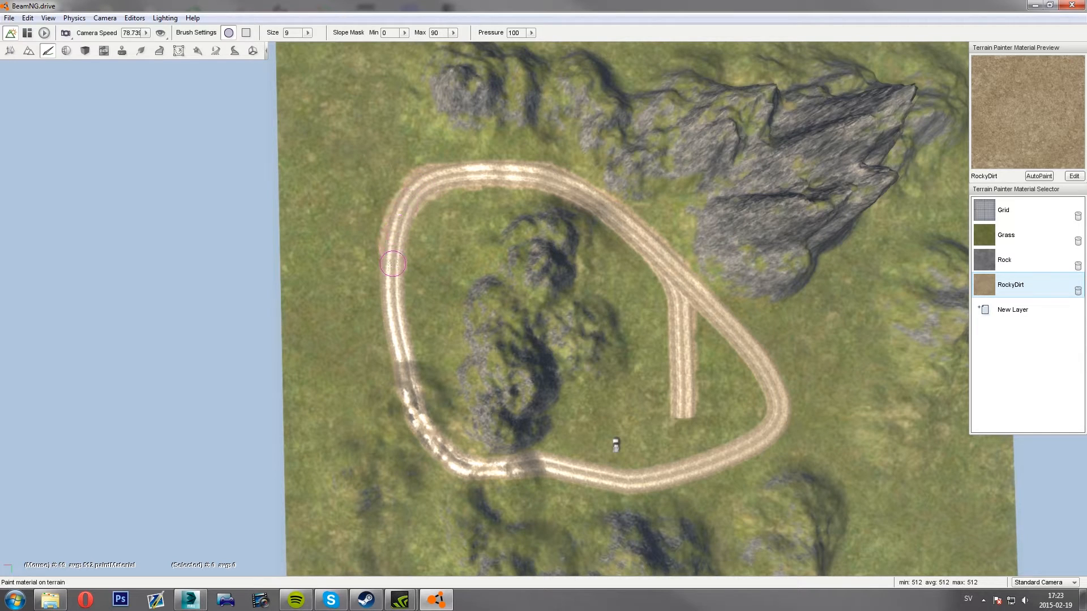
mouse_move(393, 310)
left_mouse_down()
mouse_move(411, 410)
mouse_move(453, 455)
mouse_move(443, 447)
left_mouse_up()
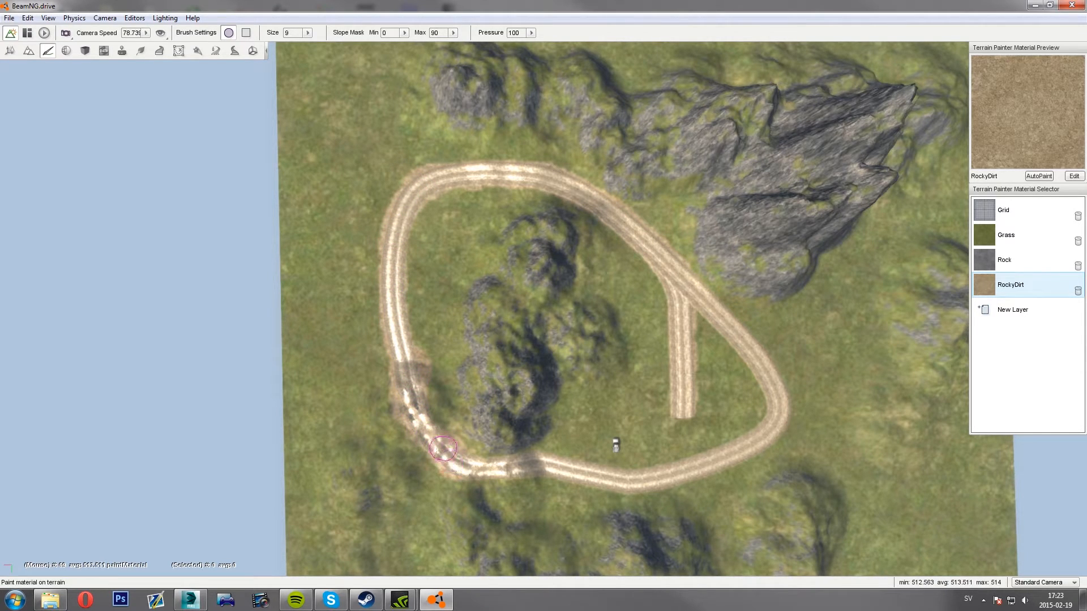
mouse_move(552, 465)
left_mouse_down()
mouse_move(633, 480)
mouse_move(727, 458)
left_mouse_up()
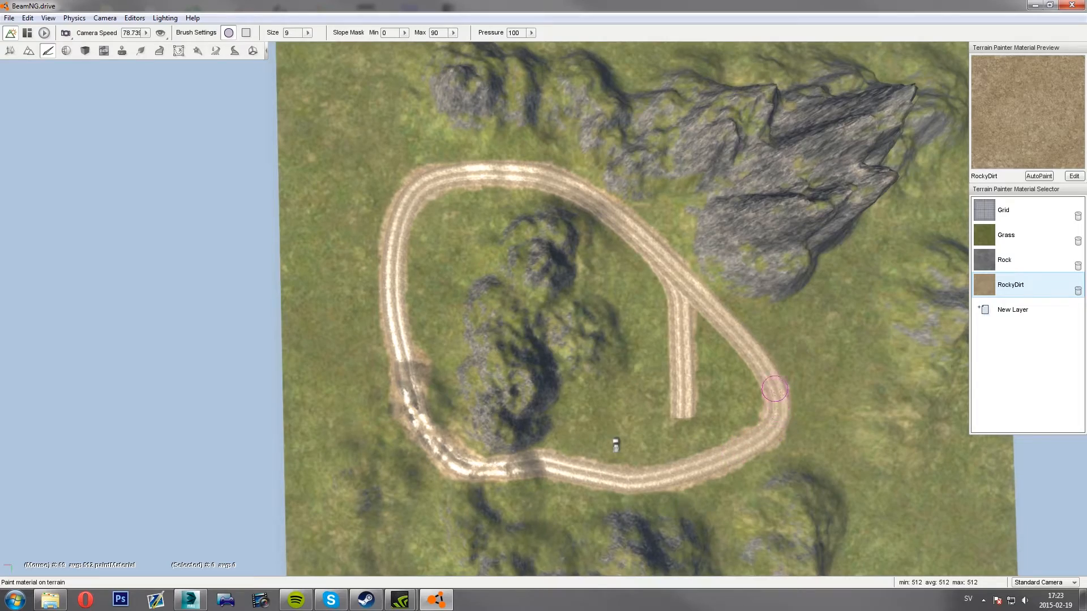
left_click_drag(719, 316, 656, 266)
Inspect the painted dirt edges along the road loop and side branch from closer and lower viewpoints
right_click_drag(656, 266, 685, 265)
key("w")
key("w")
right_click_drag(683, 222, 657, 277)
key("w")
key("w")
key("d")
key("s")
key("s")
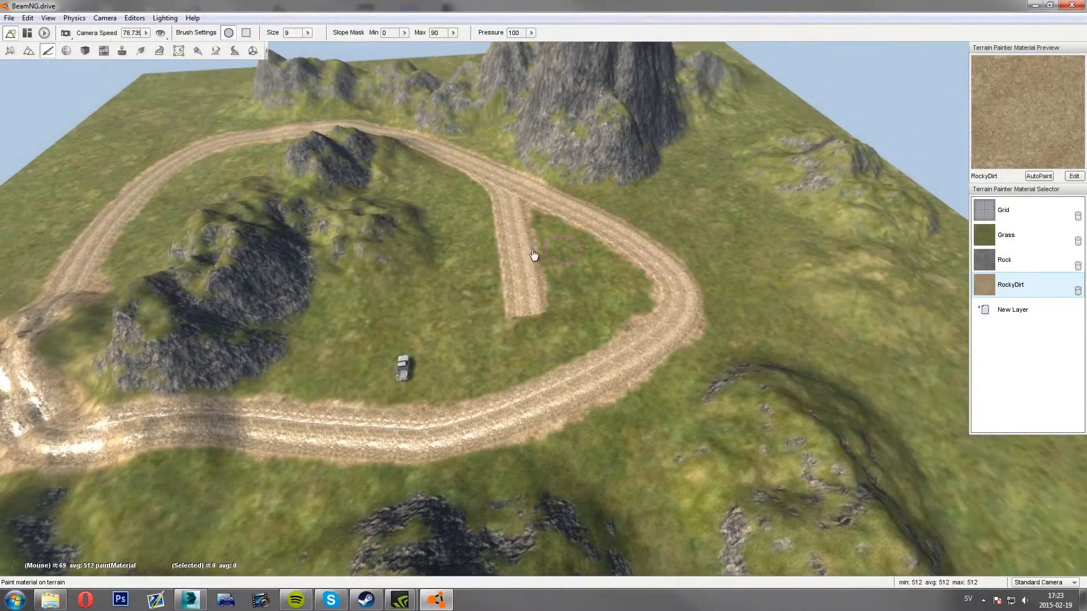
Save the level as Tutorial in the levels\Tutorial folder, replacing the existing mission file
left_click(9, 18)
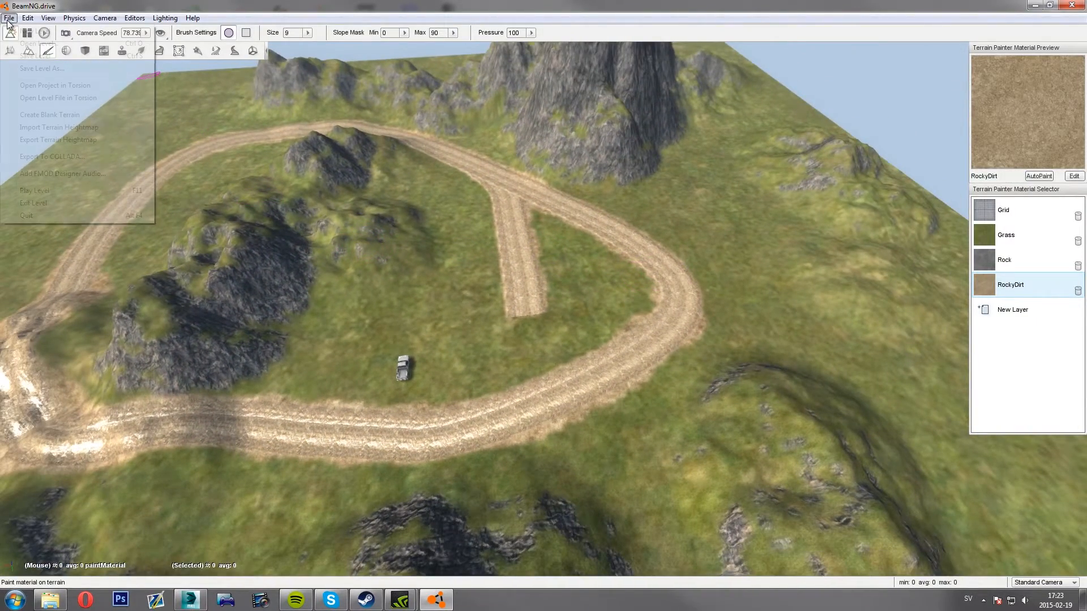
left_click(43, 68)
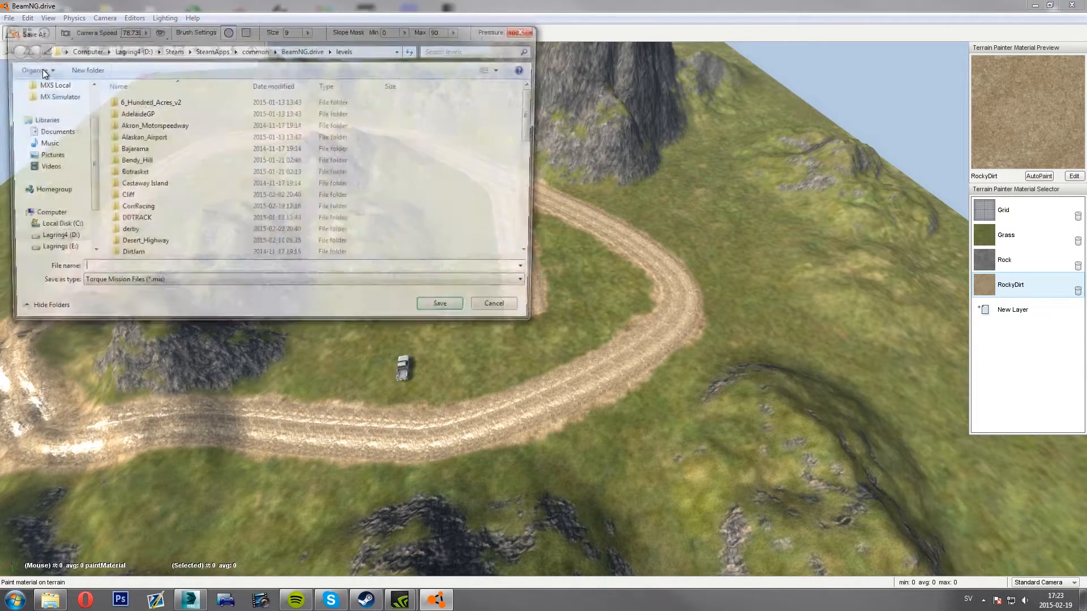
scroll(173, 150, "down", 8)
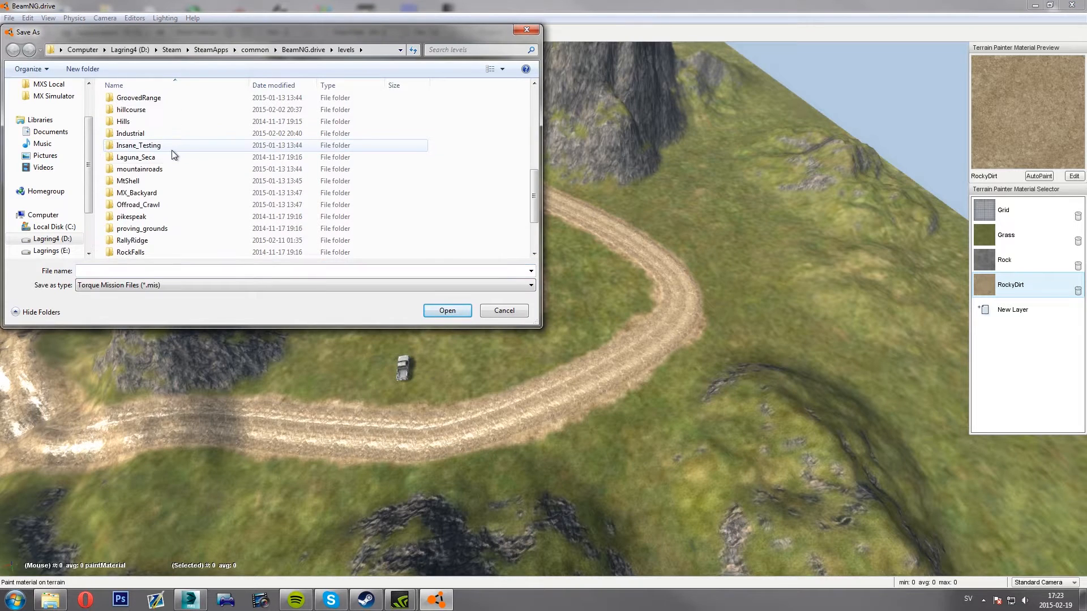
double_click(146, 239)
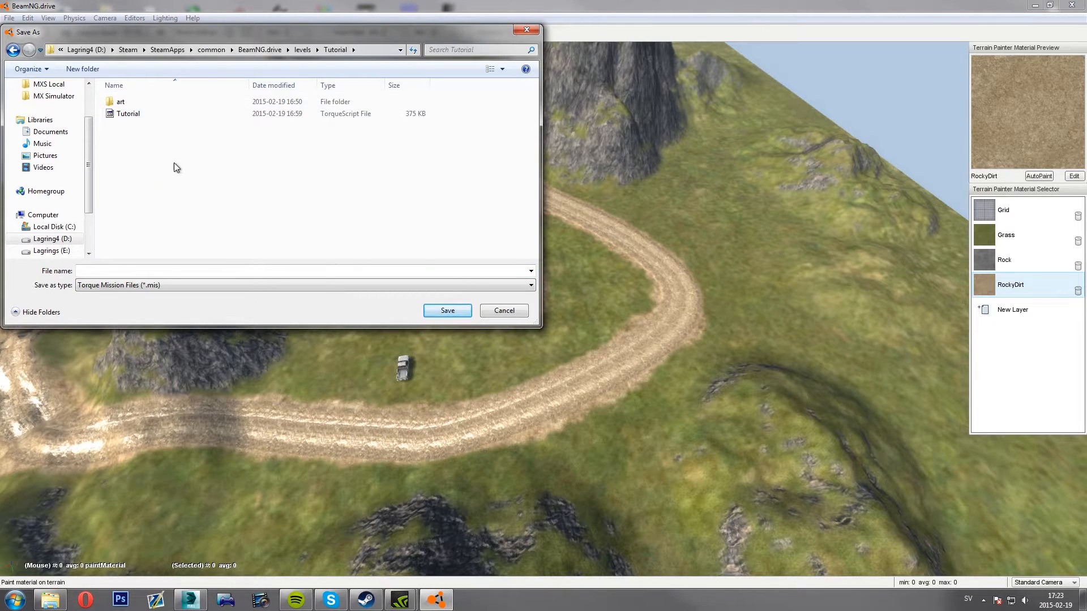
left_click(125, 116)
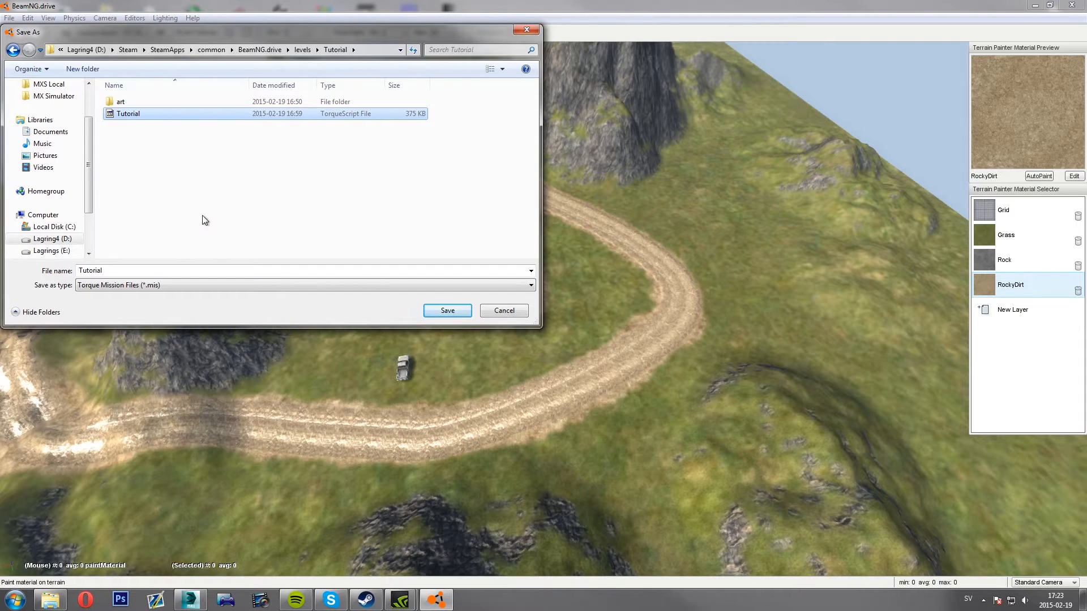
left_click(446, 310)
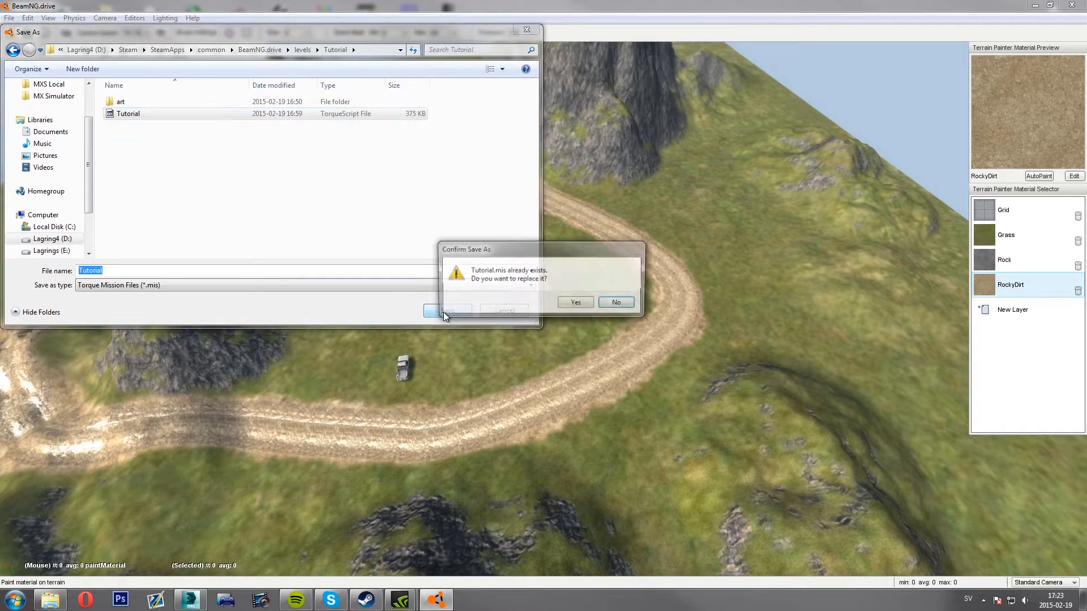
left_click(576, 304)
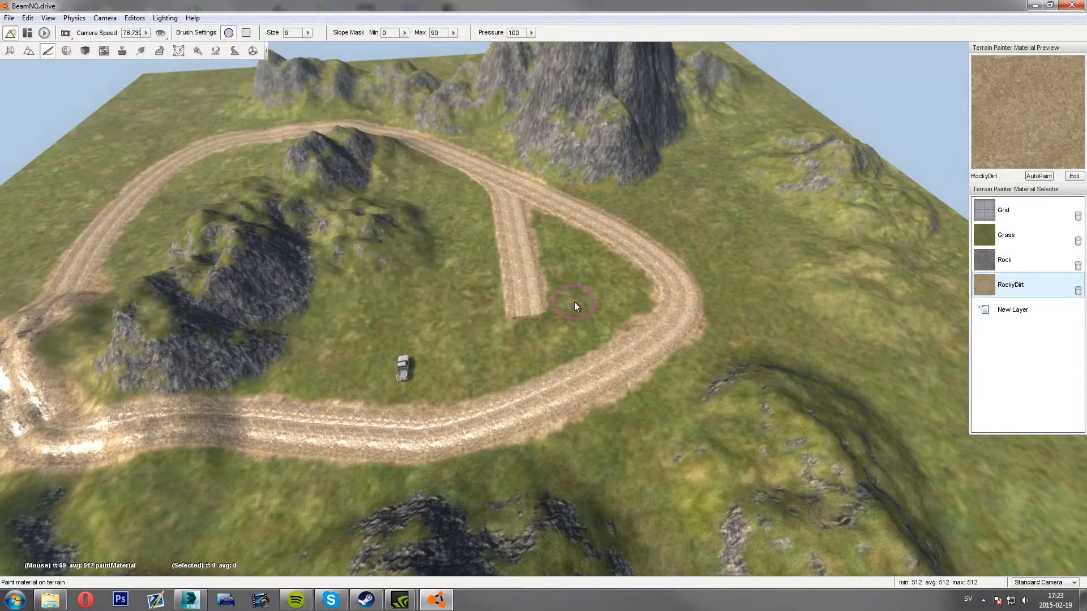
left_click(50, 600)
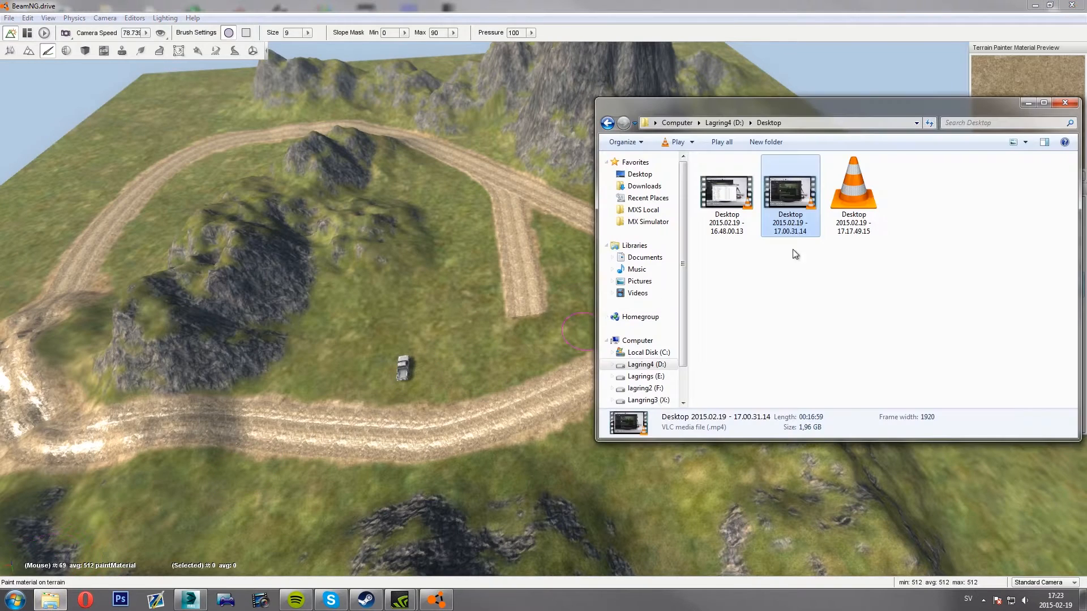
left_click(1028, 103)
left_click(15, 600)
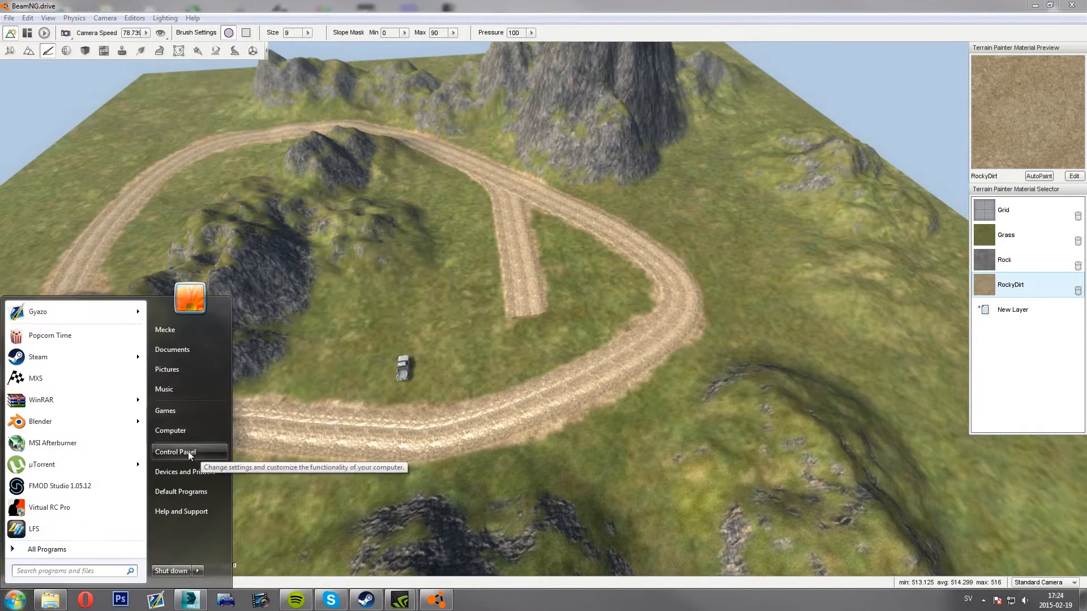
Switch to Steam and browse the local files of BeamNG.drive from its library properties
left_click(365, 600)
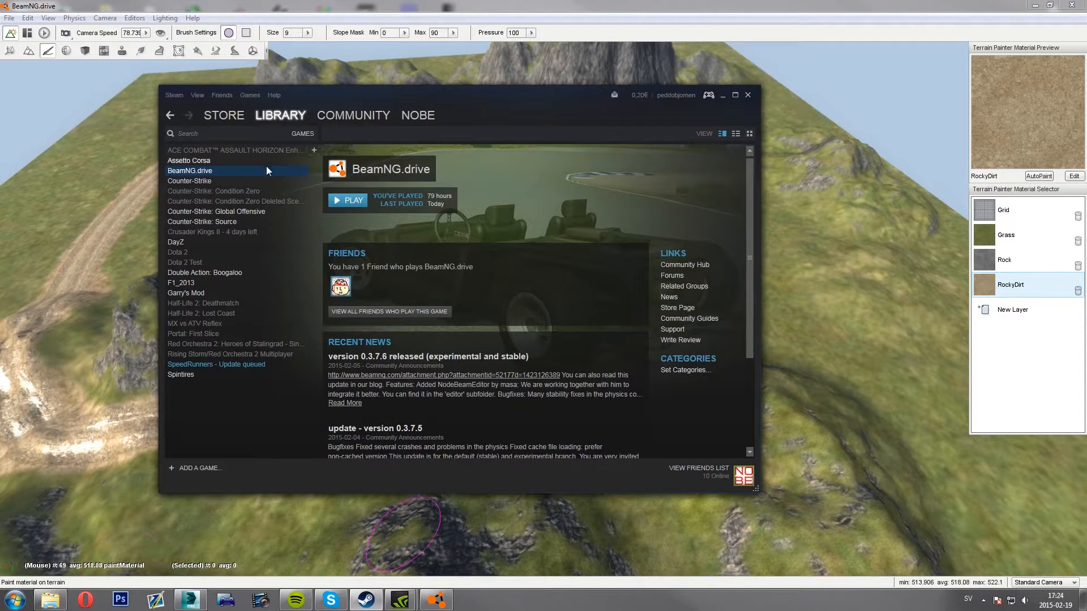
right_click(210, 171)
left_click(233, 318)
left_click(715, 148)
left_click(671, 193)
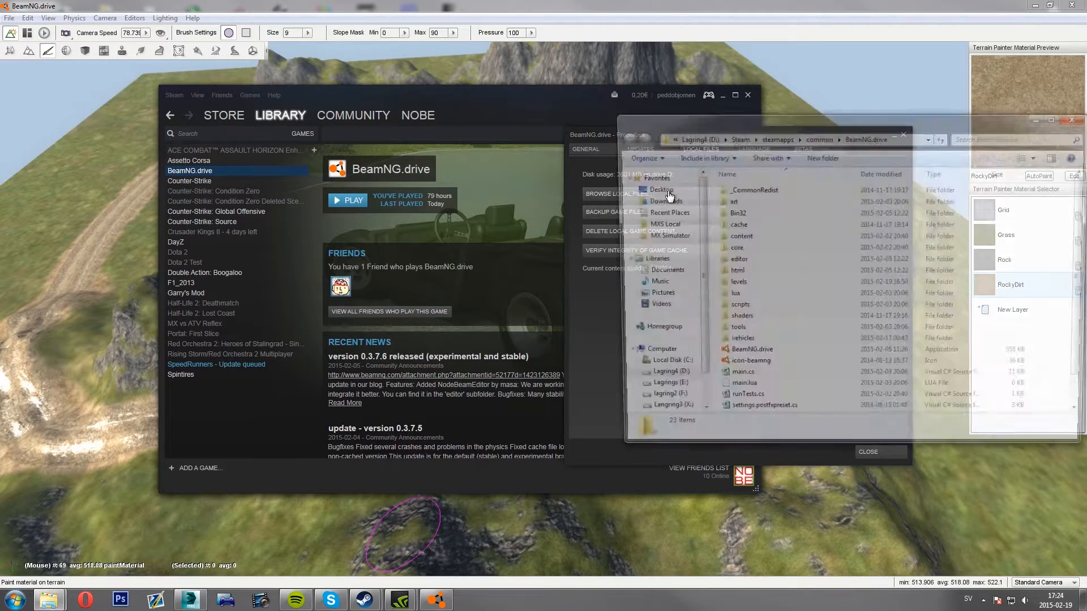
Open the Tutorial level folder inside the game's levels directory and examine its files
double_click(736, 284)
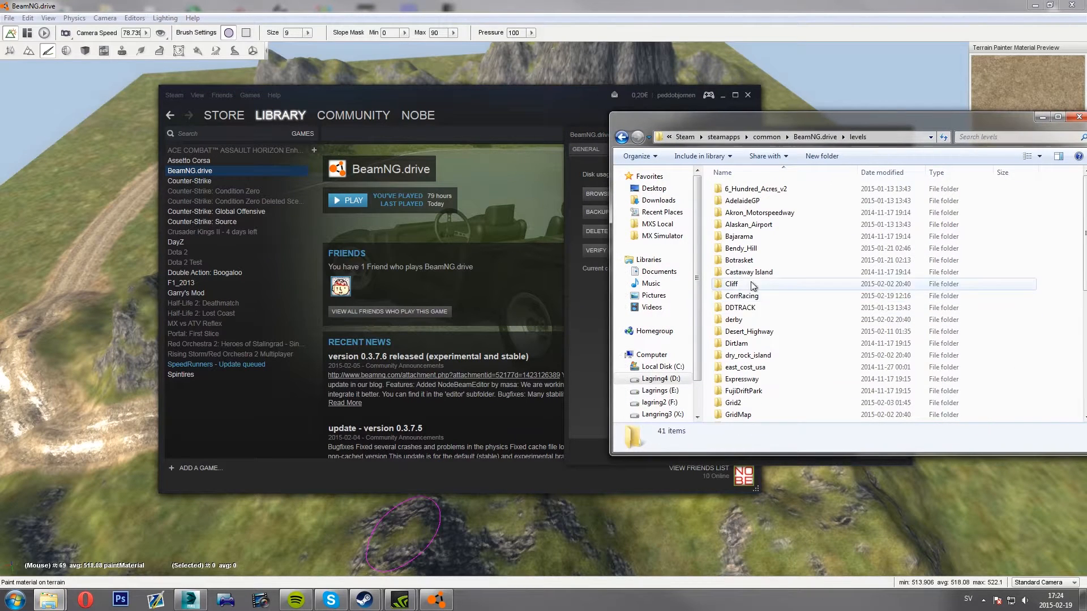
left_click(774, 308)
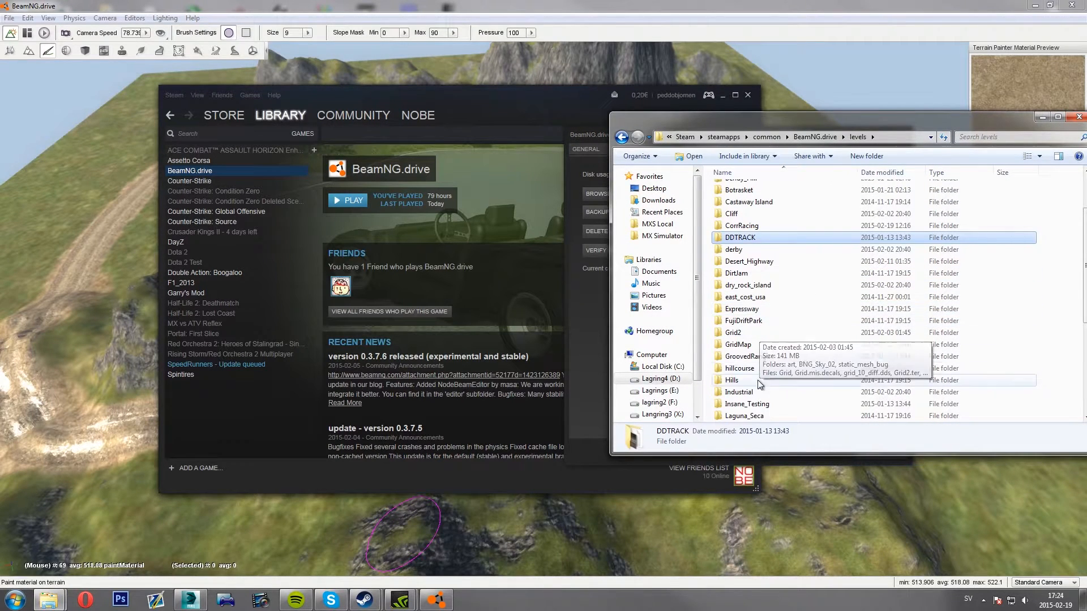
scroll(760, 362, "down", 6)
double_click(757, 377)
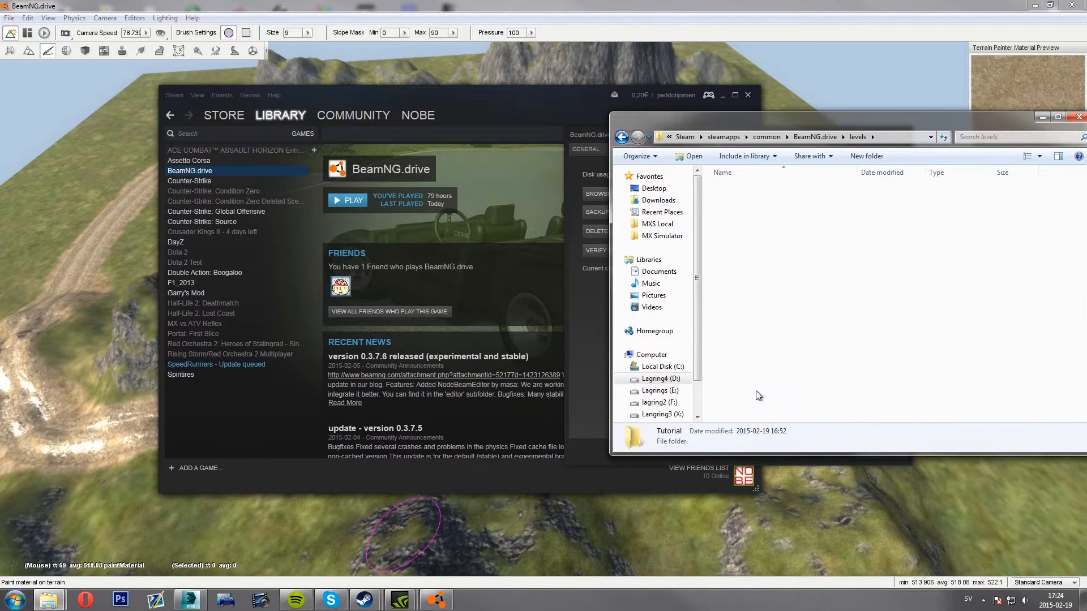
left_click(752, 211)
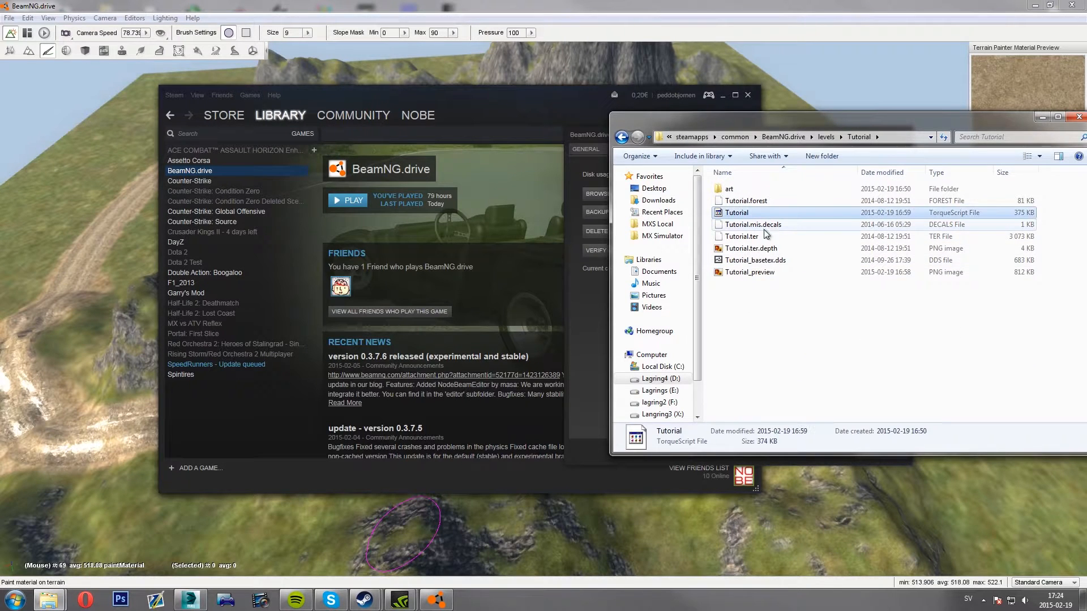
left_click(714, 353)
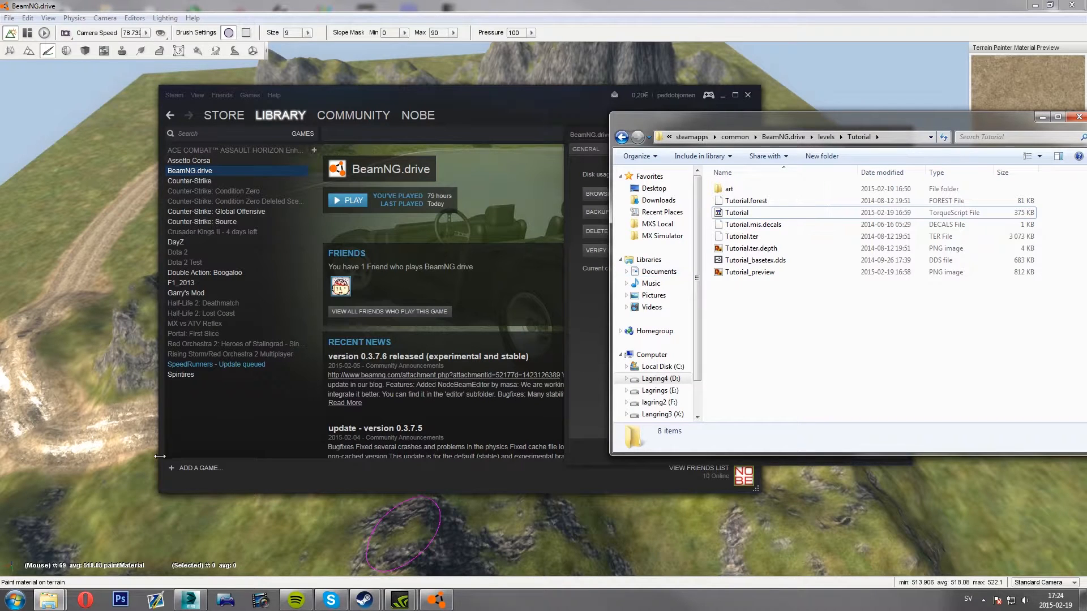
Open Documents\BeamNG.drive\levels\Tutorial in a second Explorer window placed beside the game's Tutorial folder
key("super")
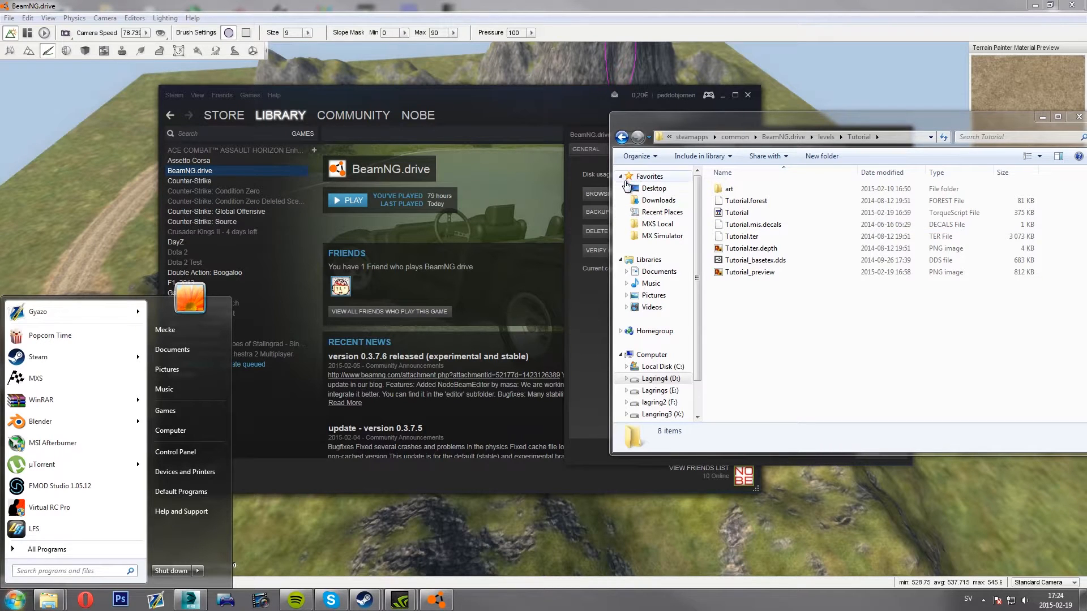
left_click(185, 351)
left_click_drag(681, 116, 160, 137)
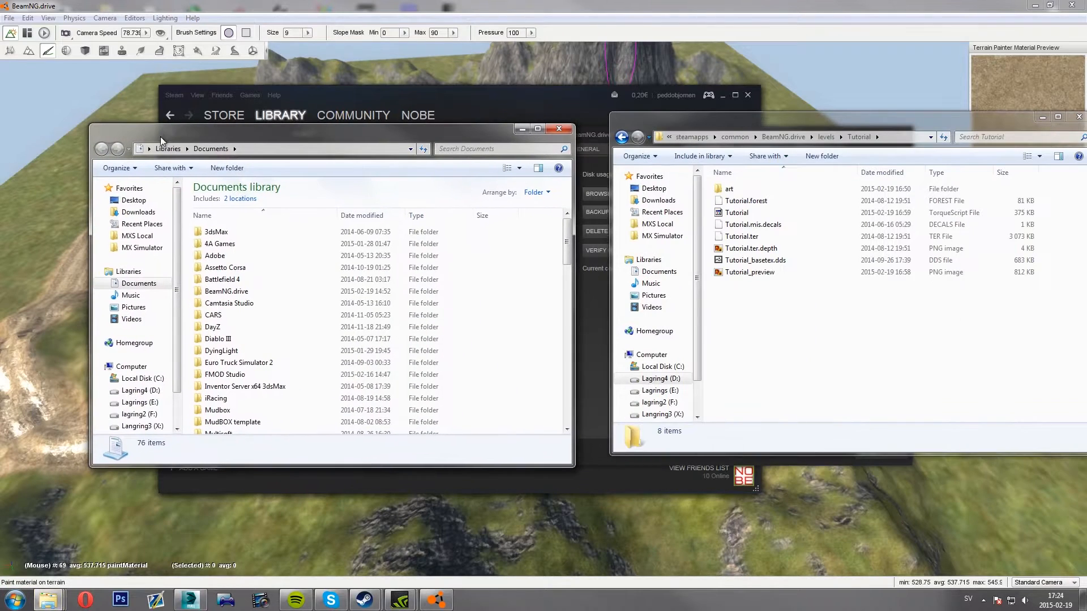
double_click(227, 292)
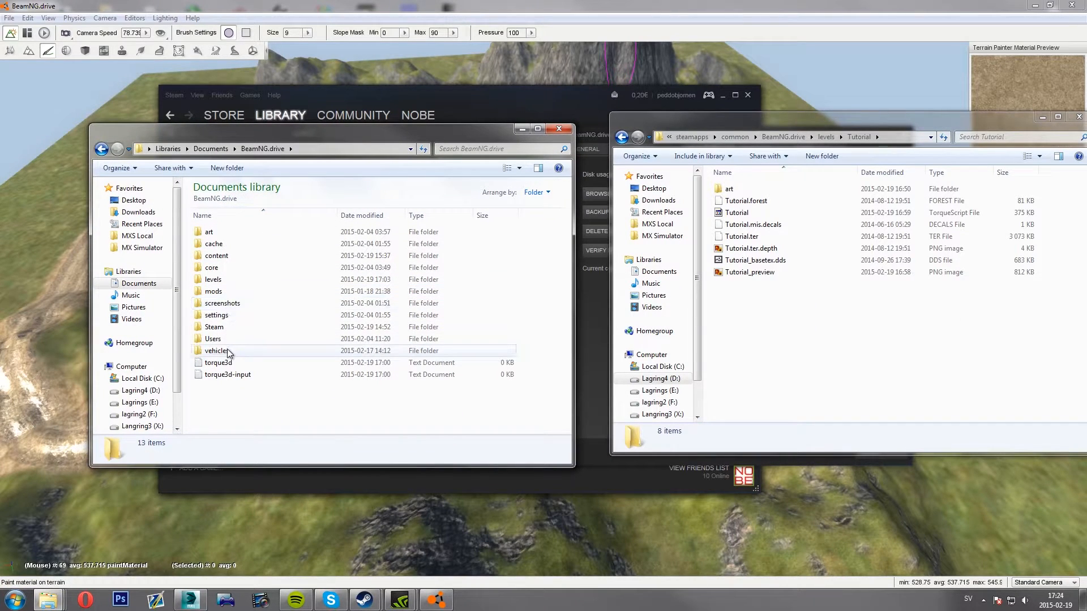
double_click(224, 279)
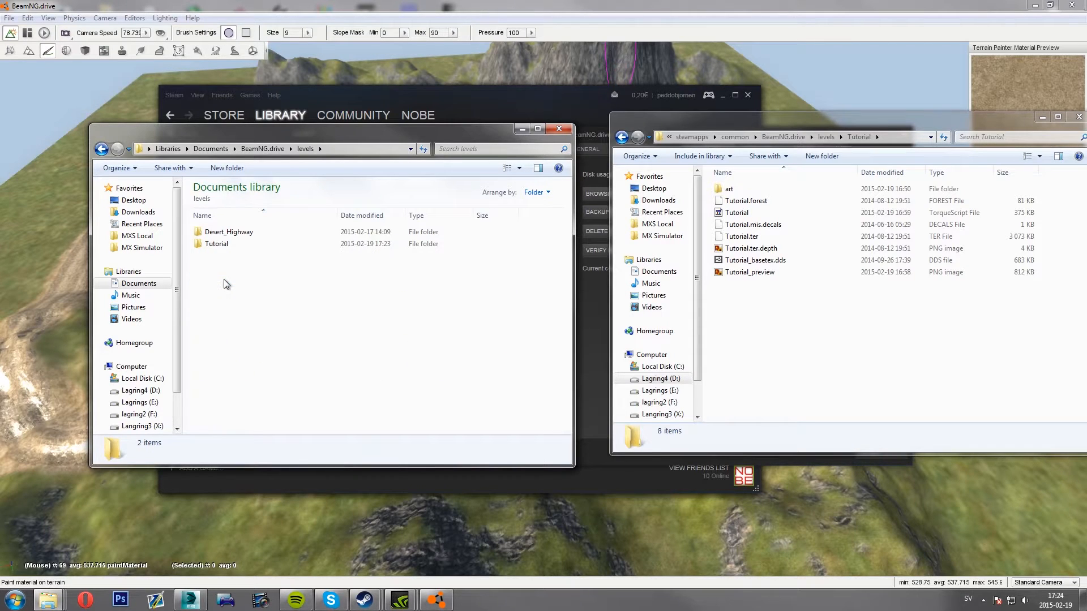
double_click(241, 244)
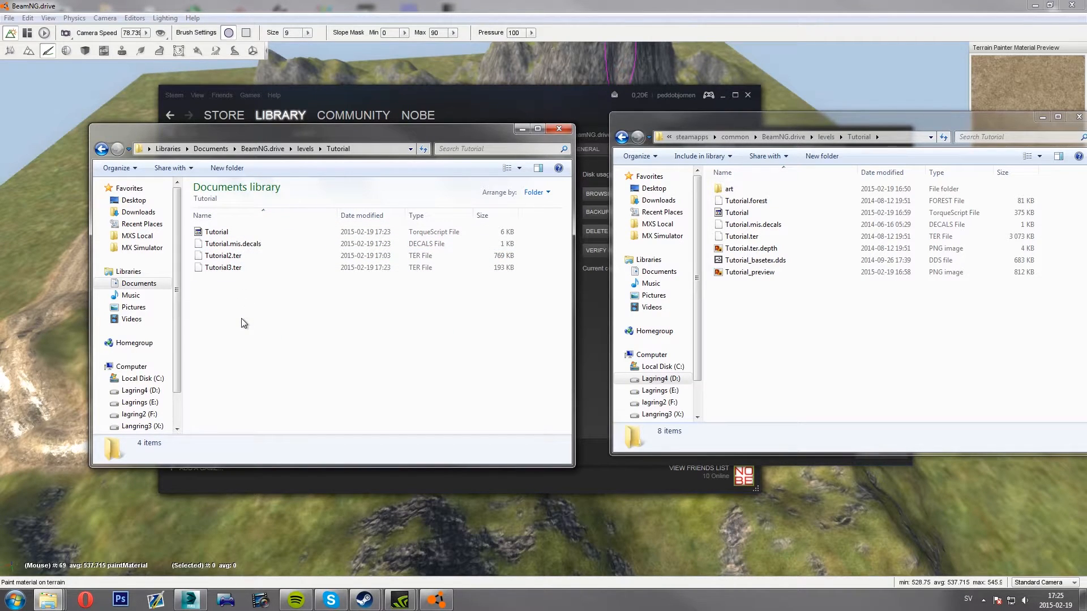
Delete the old terrain file Tutorial2.ter from the Tutorial folder in Documents
left_click(229, 258)
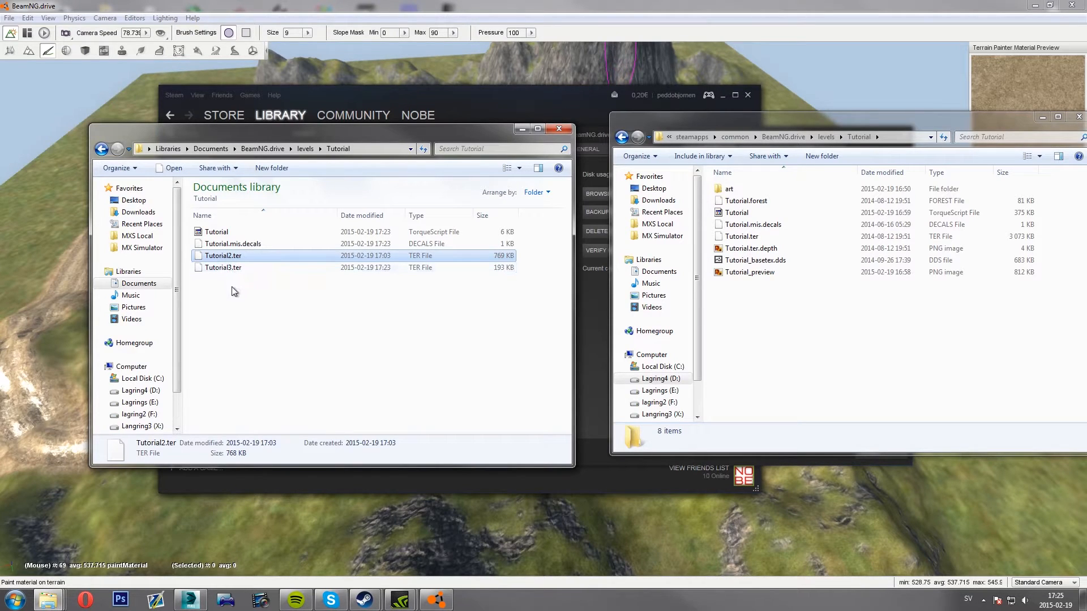
key("Delete")
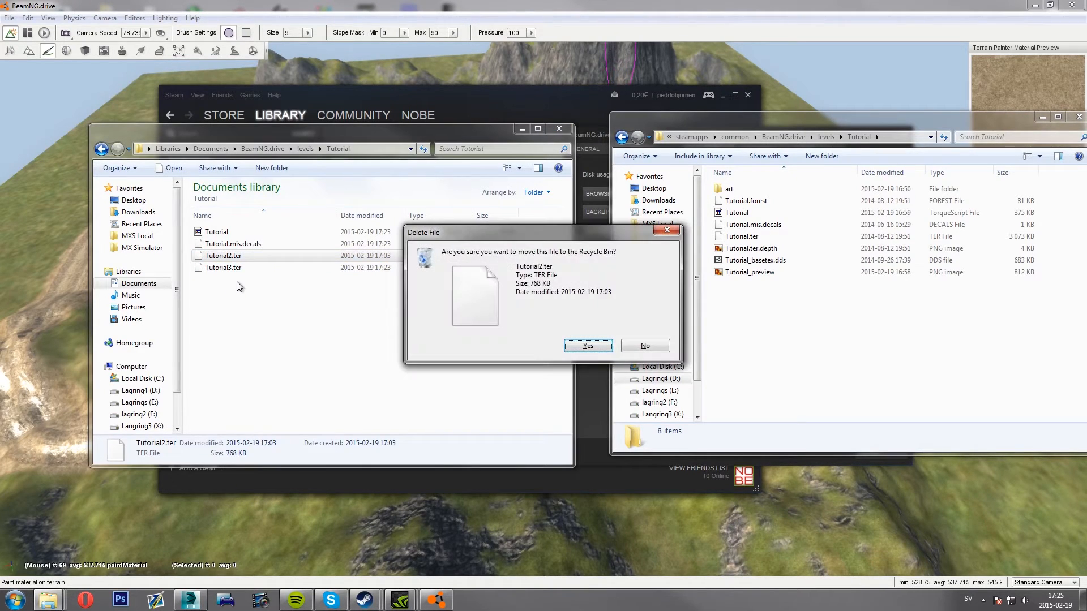
key("Return")
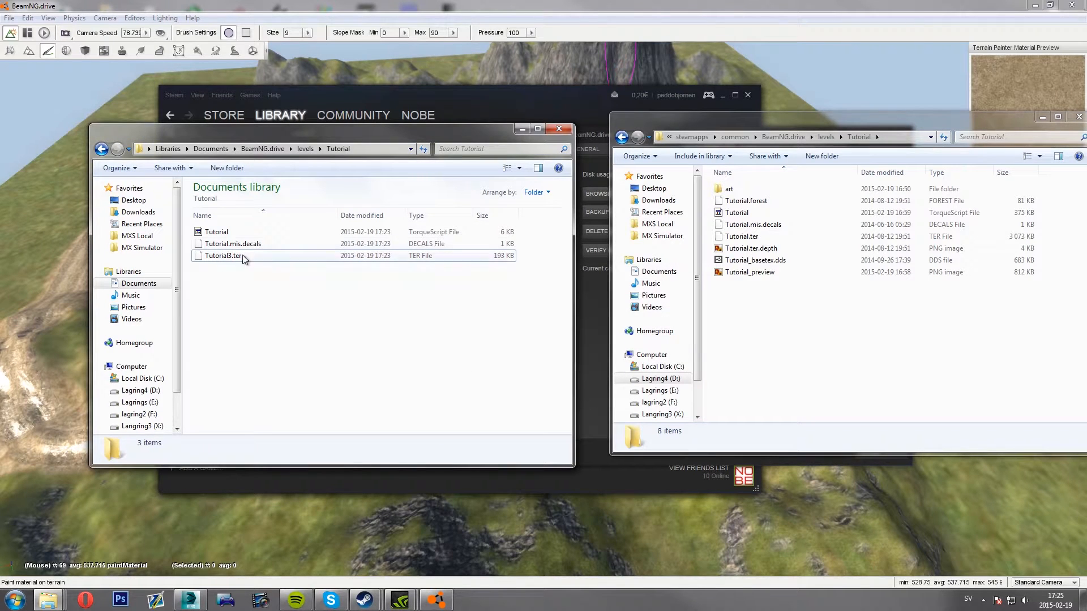
key("BackSpace")
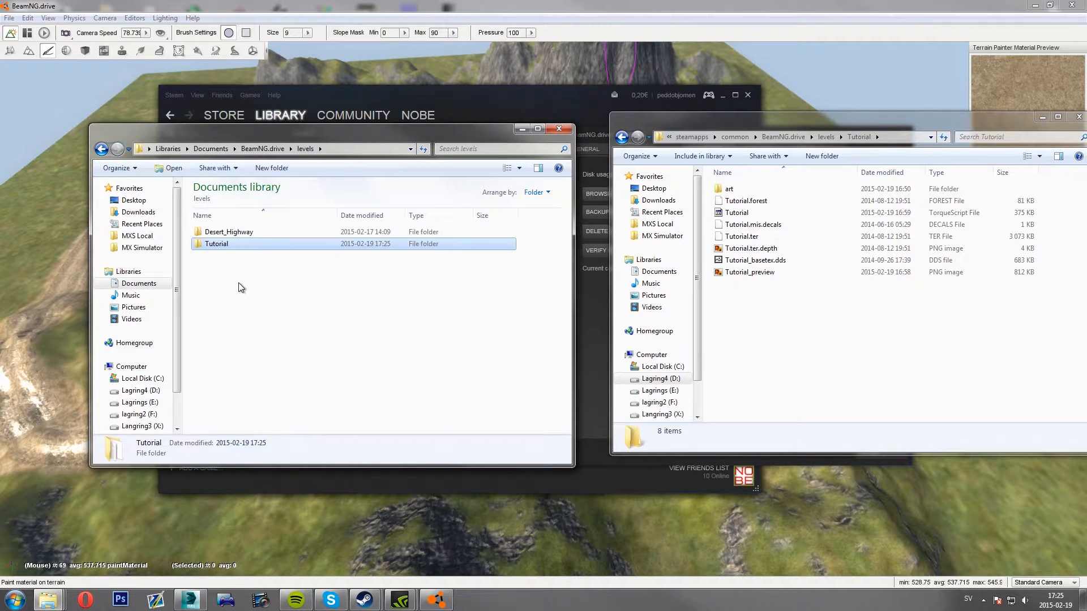
key("Return")
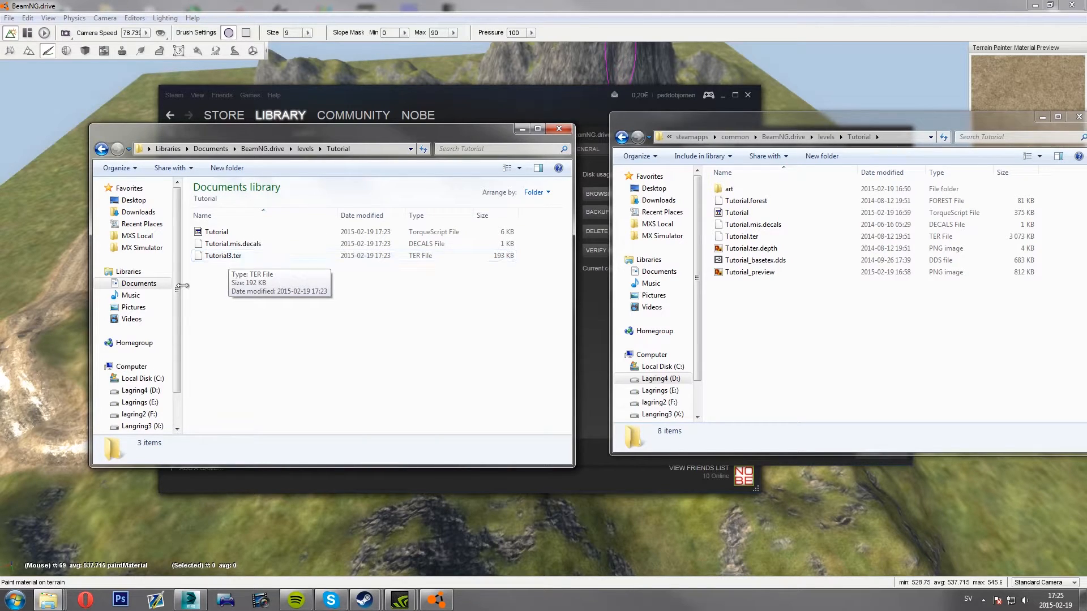
Copy the Tutorial folder from Documents into the game's levels folder, merging it and replacing conflicting files, and open the merged folder
left_click_drag(222, 285, 218, 229)
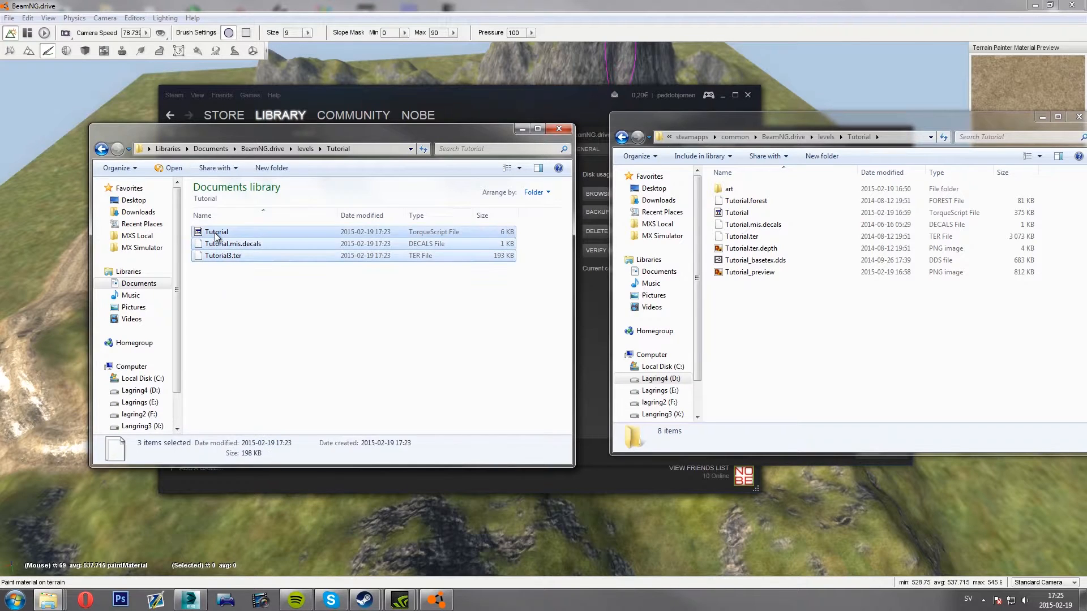
key("BackSpace")
key("alt+Left")
key("alt+Right")
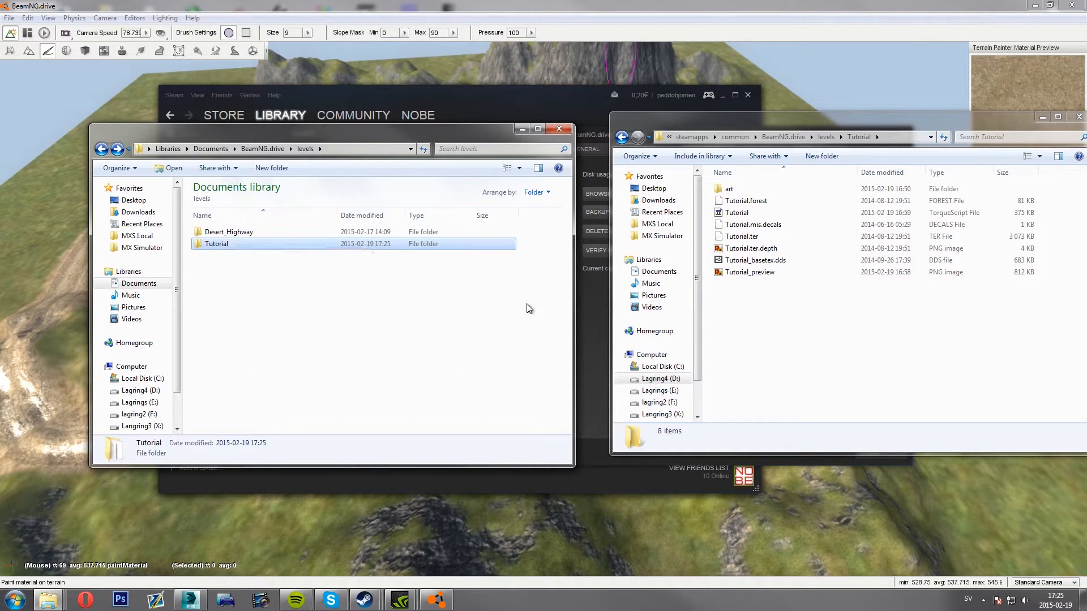
left_click(788, 331)
key("BackSpace")
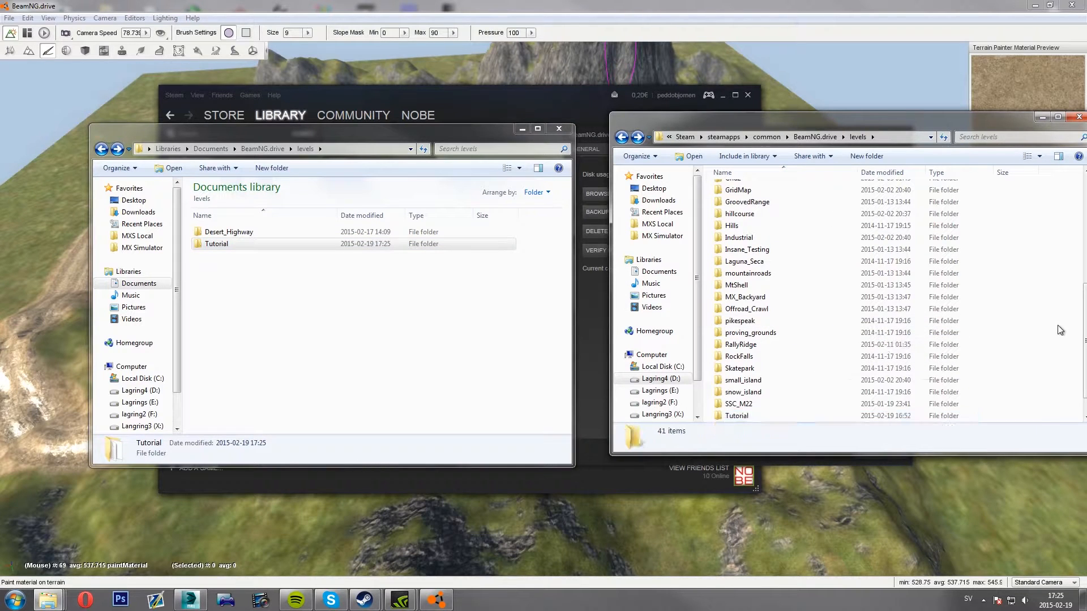
key("ctrl+v")
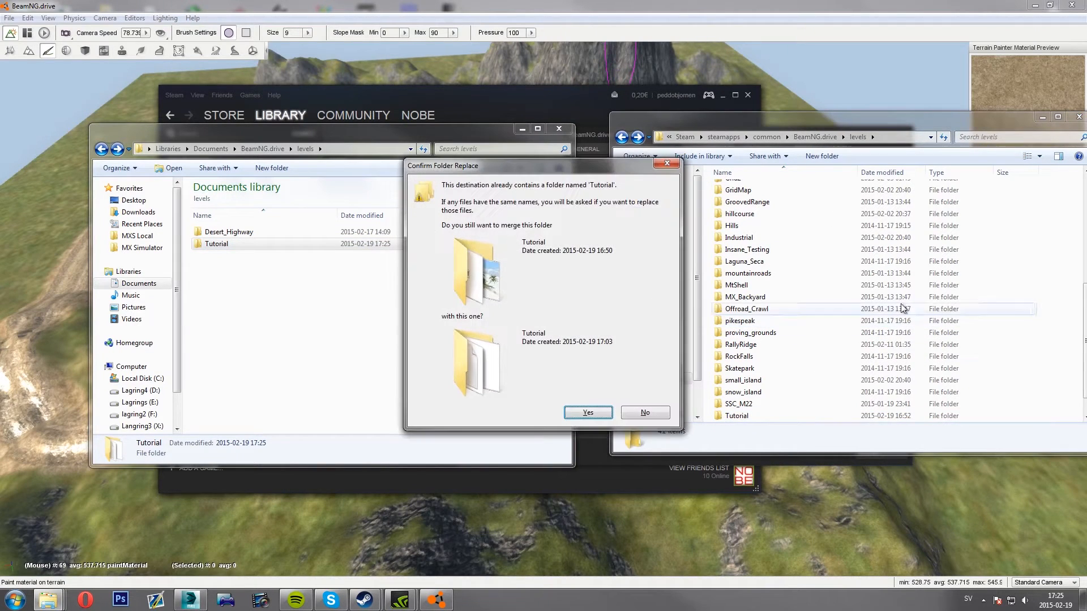
left_click(589, 412)
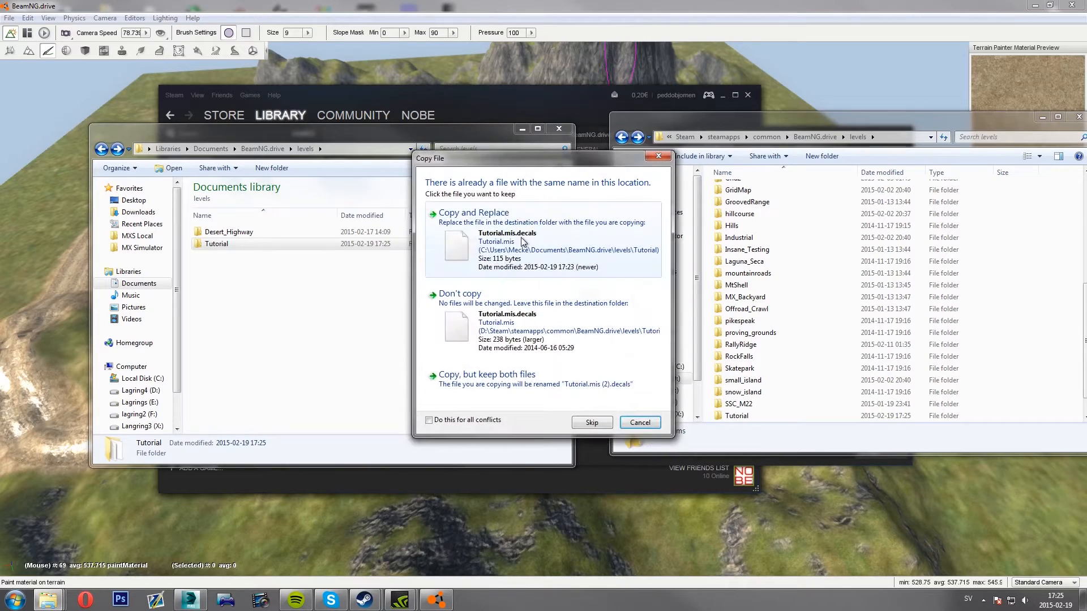
left_click(522, 242)
double_click(737, 415)
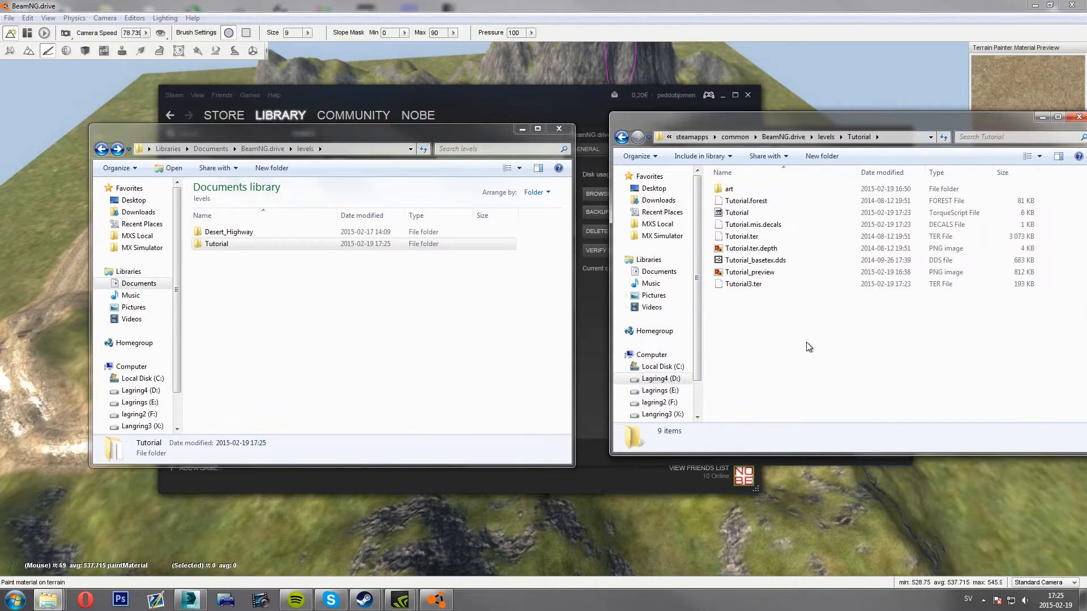
Switch back to BeamNG.drive, change to the object editor and view the road loop from another angle
left_click(762, 9)
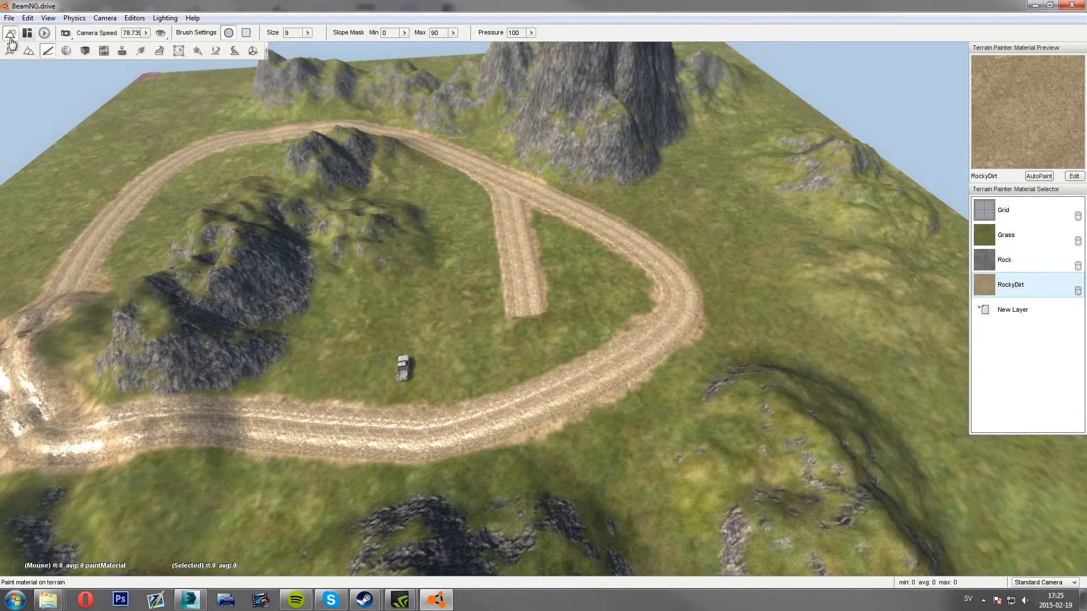
key("F1")
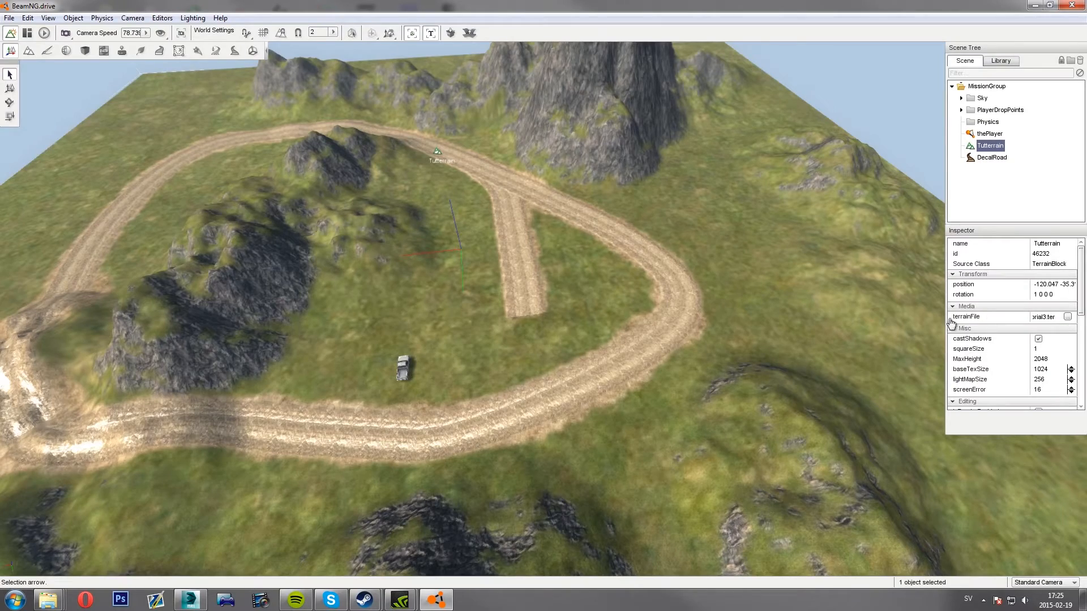
right_click_drag(696, 338, 632, 366)
key("w")
key("s")
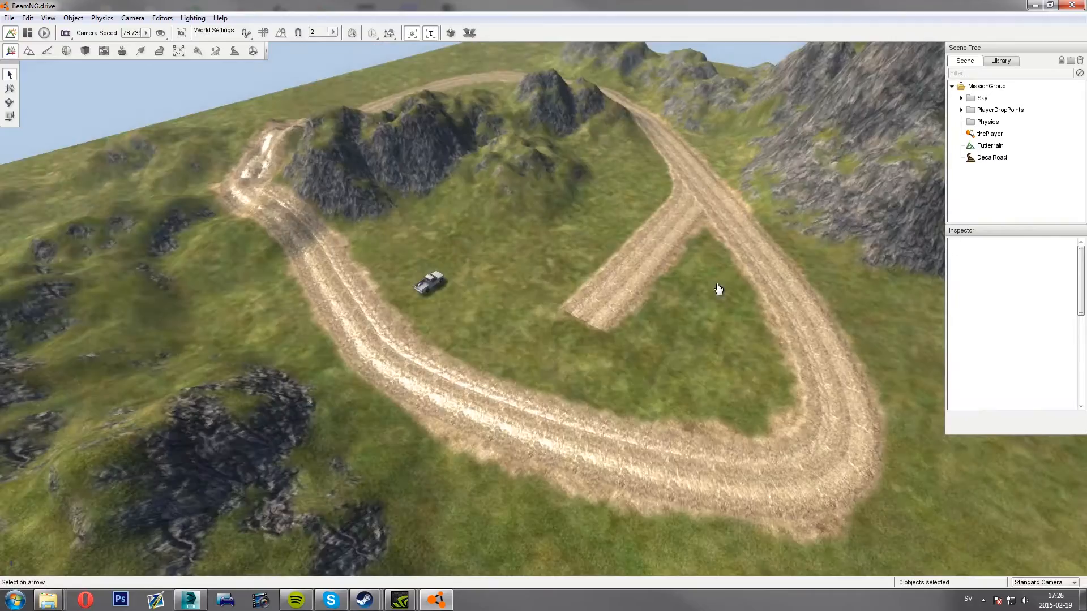
Flatten the bumpy road curve around the rock hill using the terrain Flatten tool with a round brush of size 20 and pressure 100
key("s")
right_click_drag(672, 278, 80, 201)
key("w")
key("w")
key("s")
key("w")
left_click(29, 52)
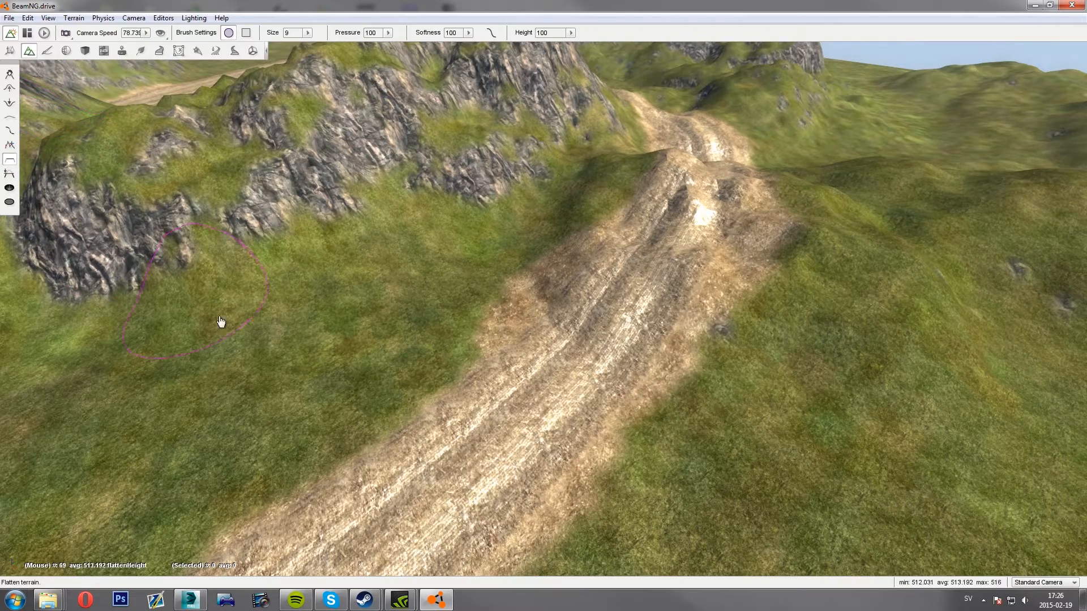
scroll(551, 378, "up", 4, "ctrl")
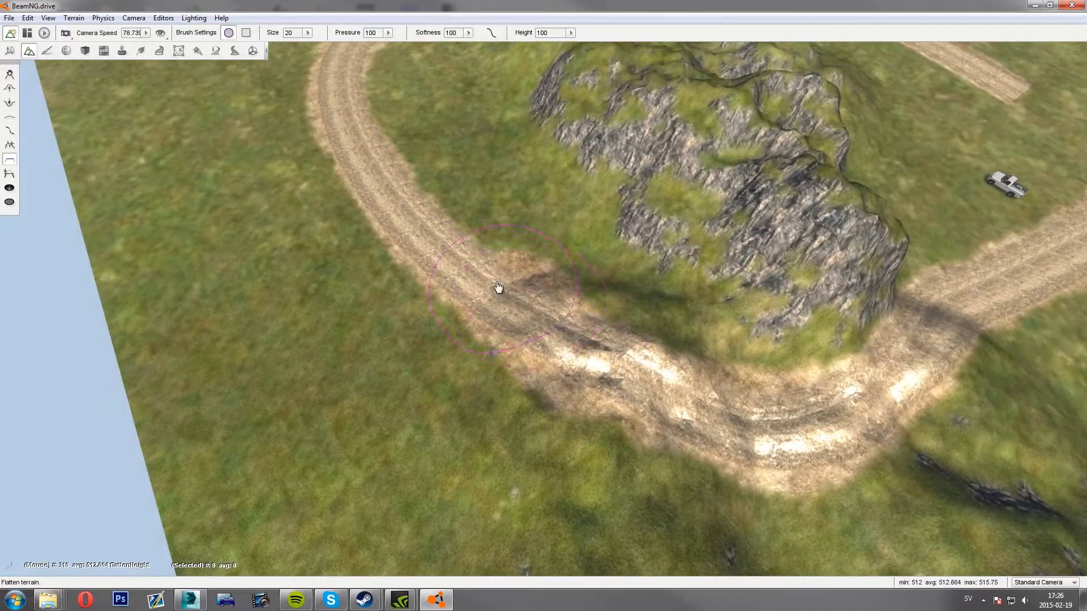
mouse_move(523, 307)
left_mouse_down()
mouse_move(618, 322)
mouse_move(556, 280)
left_mouse_up()
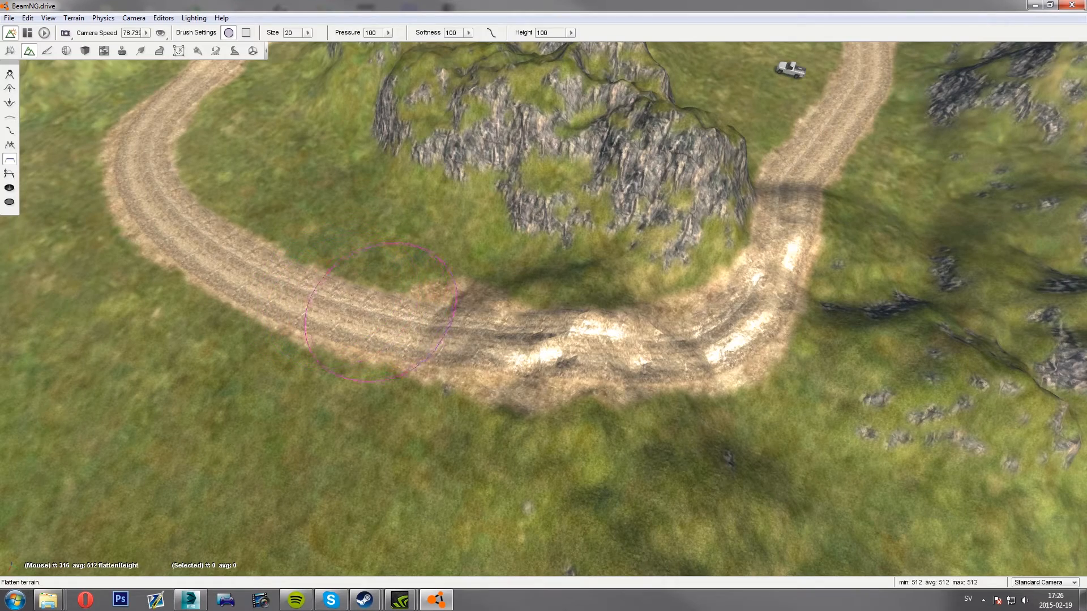
mouse_move(380, 312)
left_mouse_down()
mouse_move(561, 340)
mouse_move(730, 323)
mouse_move(781, 272)
mouse_move(842, 158)
left_mouse_up()
Flatten the terrain across the raised step in the road near the parked truck
key("d")
right_click_drag(852, 135, 856, 123)
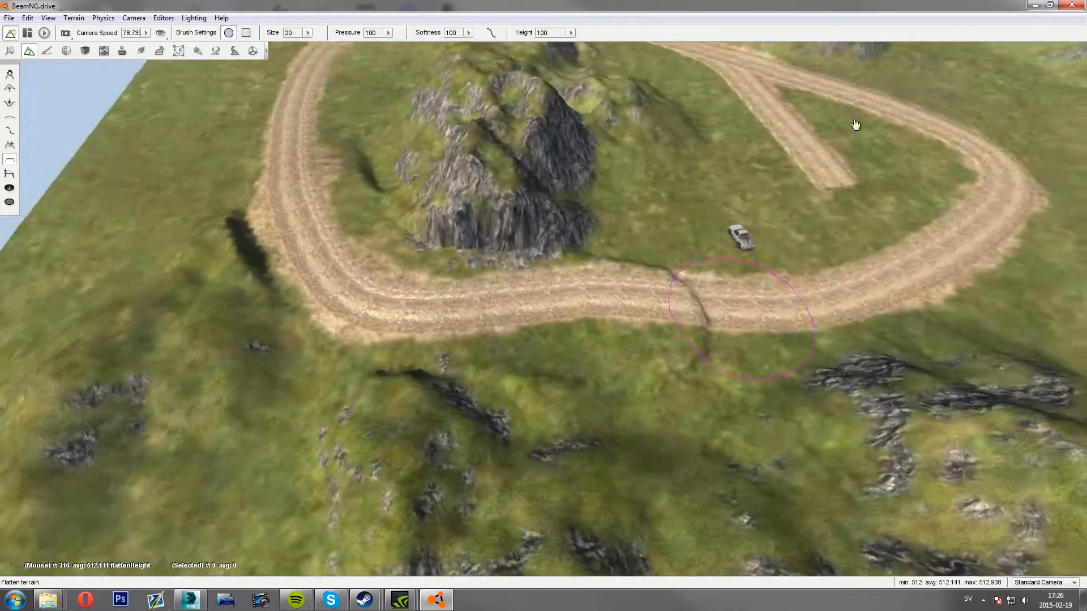
key("d")
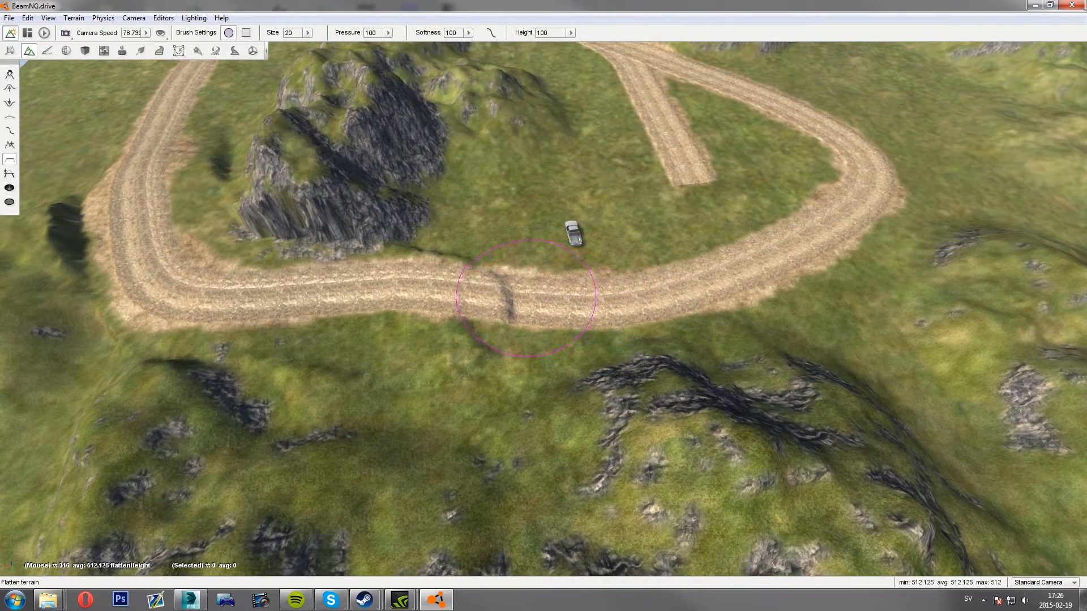
right_click_drag(561, 295, 562, 294)
key("w")
key("s")
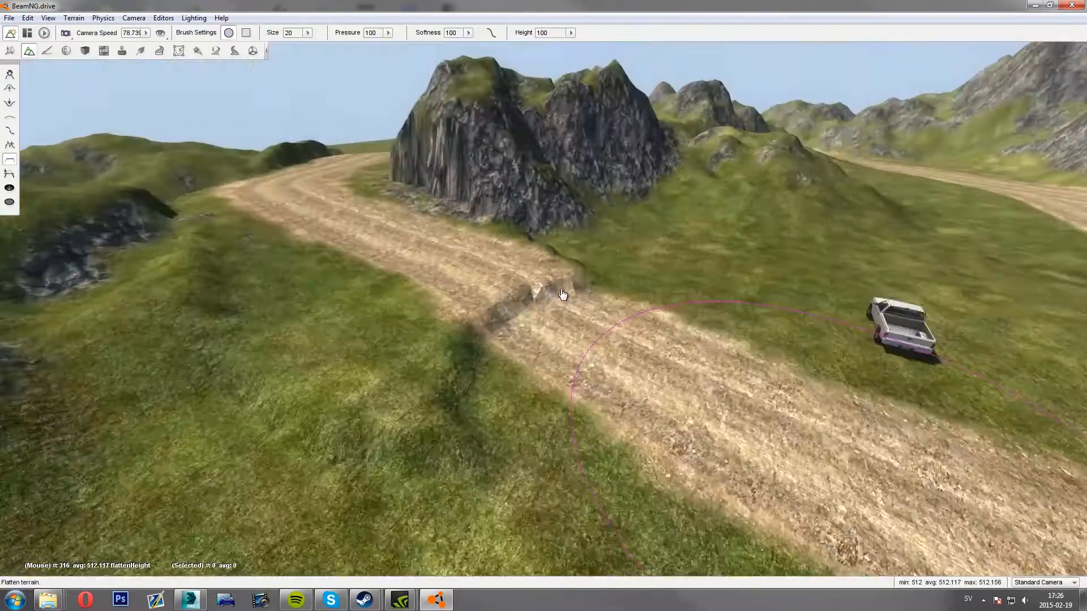
left_click_drag(562, 294, 672, 356)
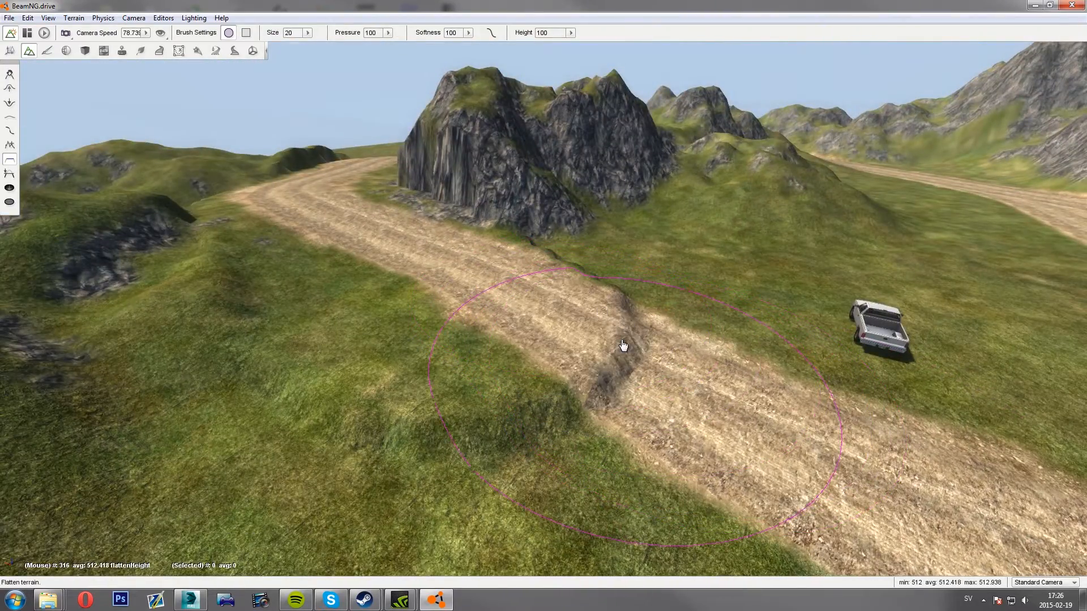
Examine the flattened road and the sharp ledge left across it from several angles
key("a")
right_click_drag(567, 343, 569, 343)
key("w")
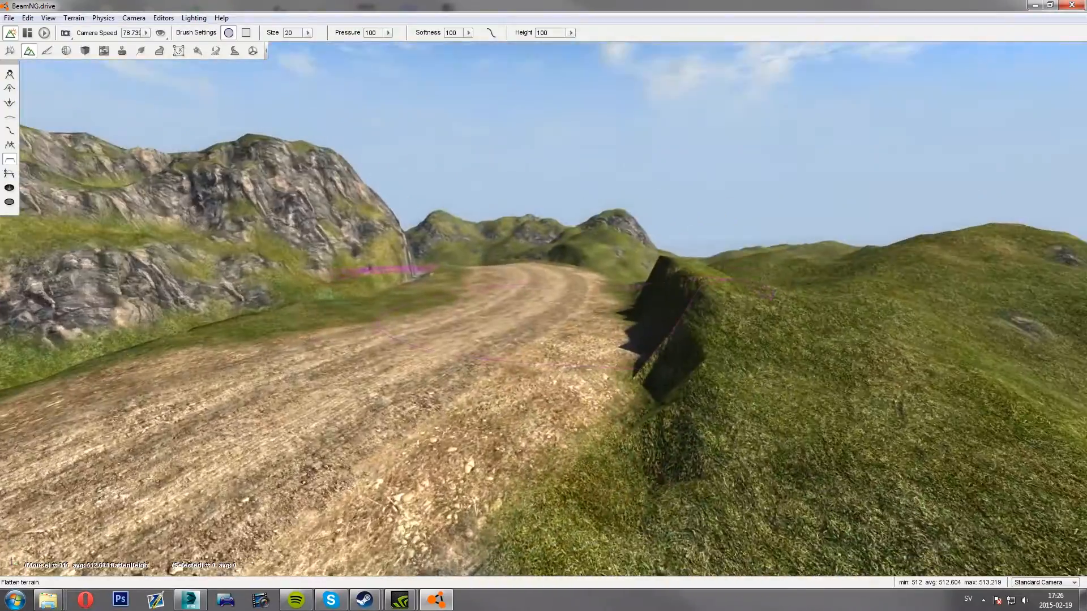
right_click_drag(420, 266, 419, 267)
key("s")
key("w")
key("d")
key("d")
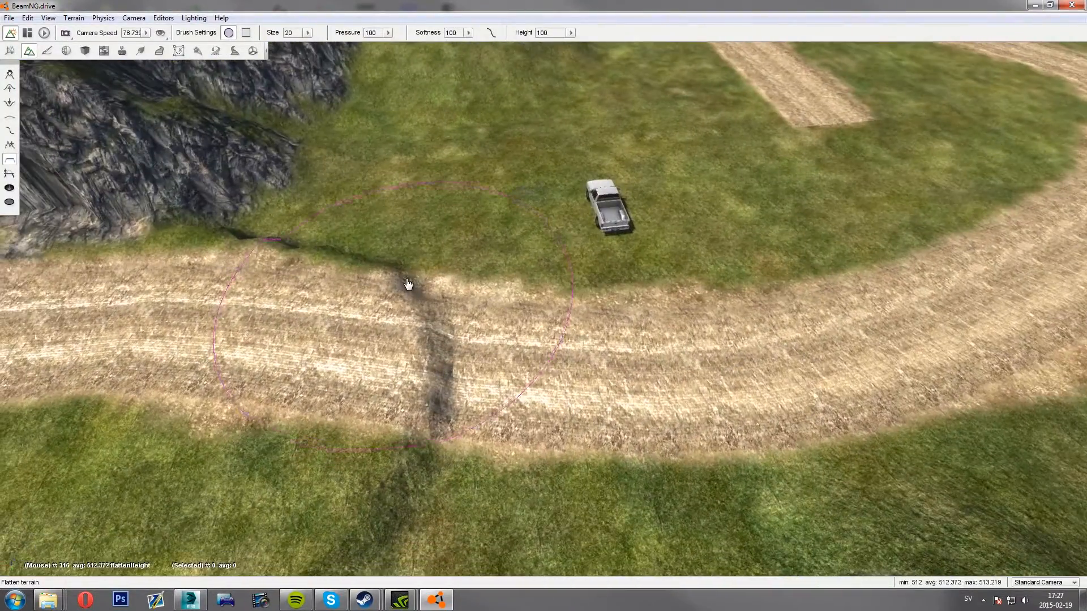
Smooth the ledge across the road near the truck using the Smooth Slope tool with a round brush of size 11 and pressure 34
left_click(11, 133)
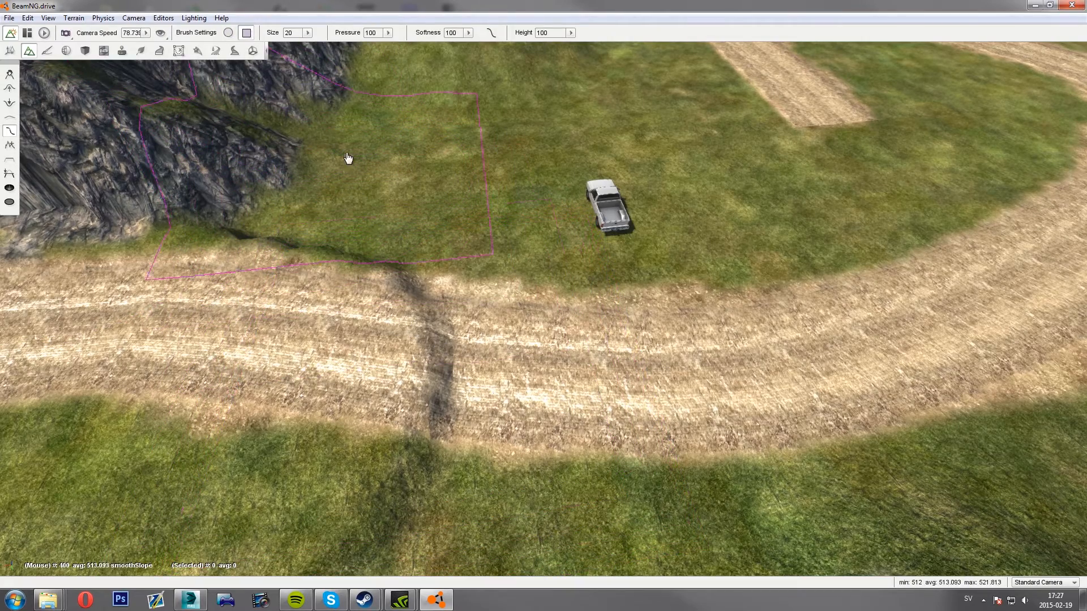
left_click(231, 36)
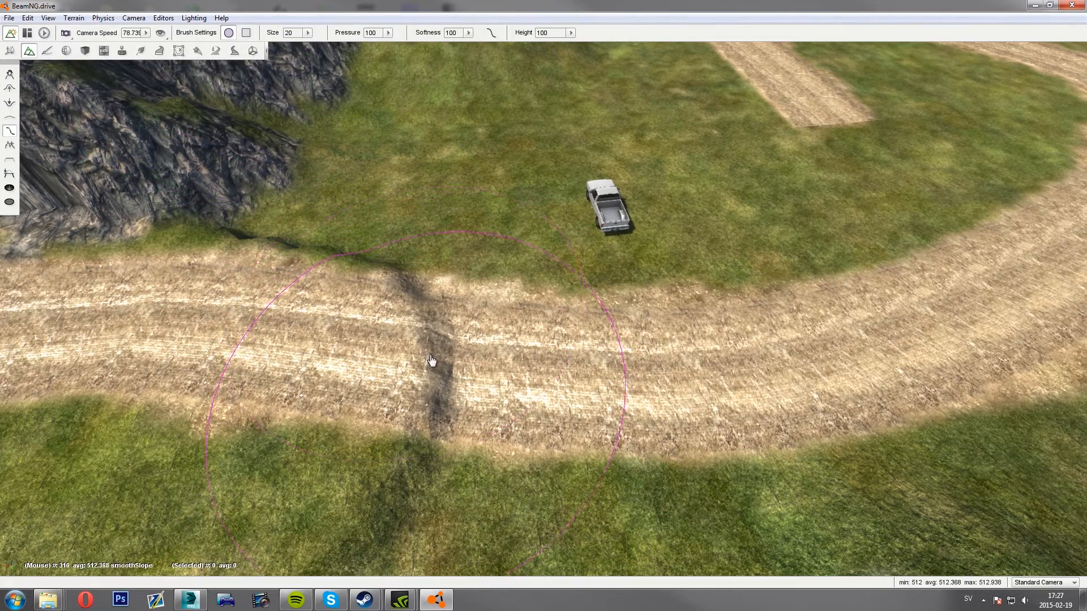
scroll(425, 344, "down", 10, "ctrl")
scroll(422, 344, "up", 1, "ctrl")
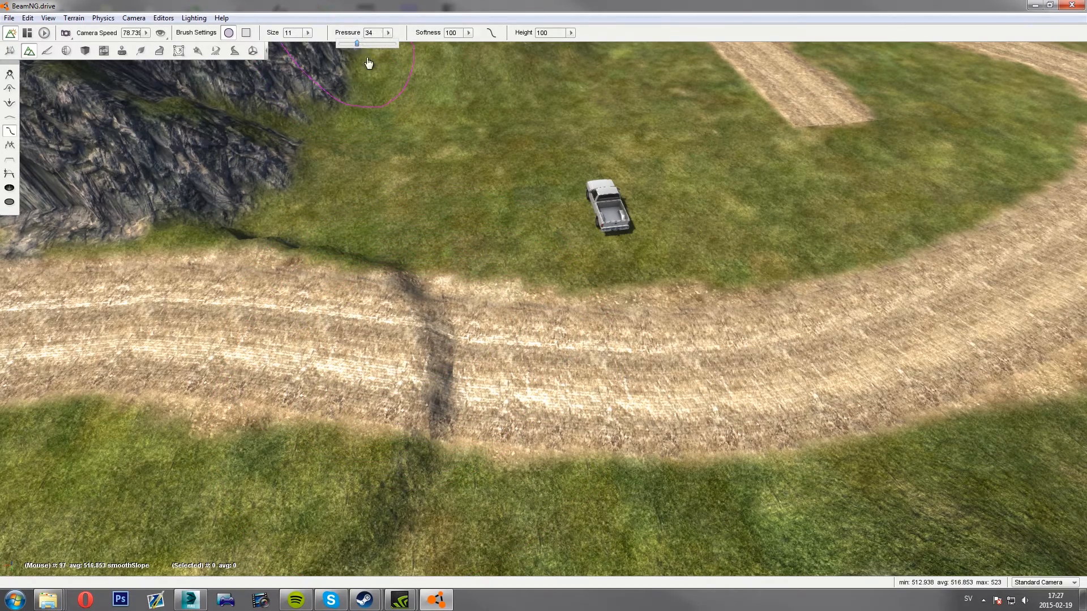
left_click(478, 315)
mouse_move(409, 308)
left_mouse_down()
mouse_move(433, 317)
mouse_move(378, 426)
mouse_move(418, 437)
mouse_move(328, 274)
mouse_move(290, 249)
mouse_move(298, 357)
mouse_move(274, 369)
mouse_move(435, 383)
mouse_move(504, 376)
left_mouse_up()
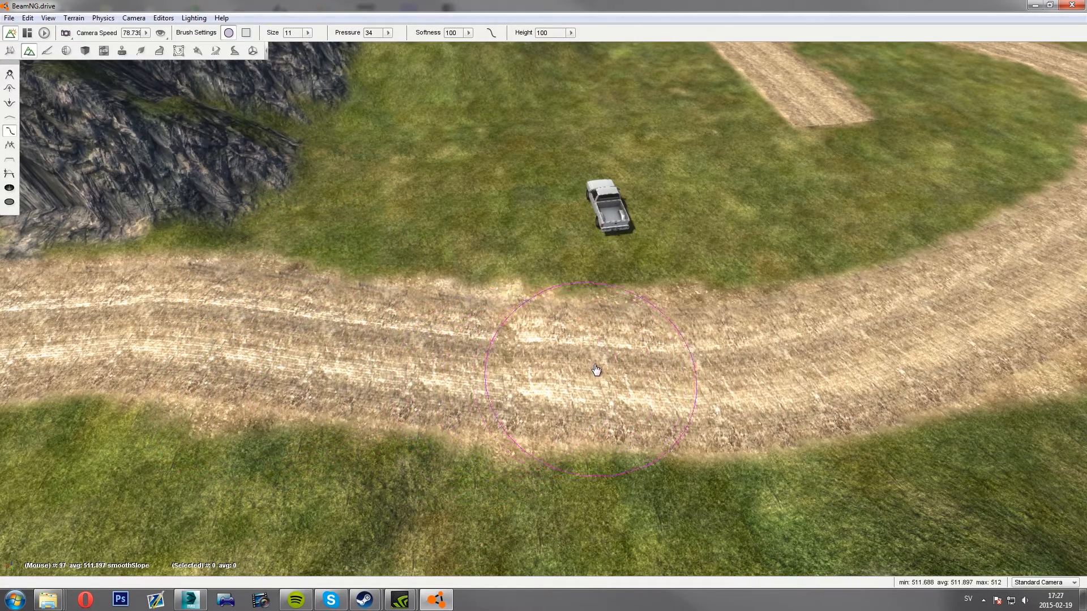
Examine the road curve around the rock hill for remaining rough edges in the terrain
key("w")
right_click_drag(596, 369, 487, 238)
key("w")
right_click_drag(544, 305, 628, 306)
mouse_move(625, 369)
right_mouse_down()
mouse_move(747, 388)
mouse_move(631, 365)
mouse_move(527, 362)
mouse_move(600, 374)
mouse_move(667, 430)
mouse_move(600, 391)
right_mouse_up()
key("w")
key("s")
key("w")
mouse_move(562, 295)
right_mouse_down()
mouse_move(563, 359)
mouse_move(557, 264)
right_mouse_up()
key("s")
Smooth the steep rock face beside the road curve with a brush of size 8
scroll(480, 286, "down", 2, "ctrl")
key("s")
right_click_drag(505, 286, 580, 300)
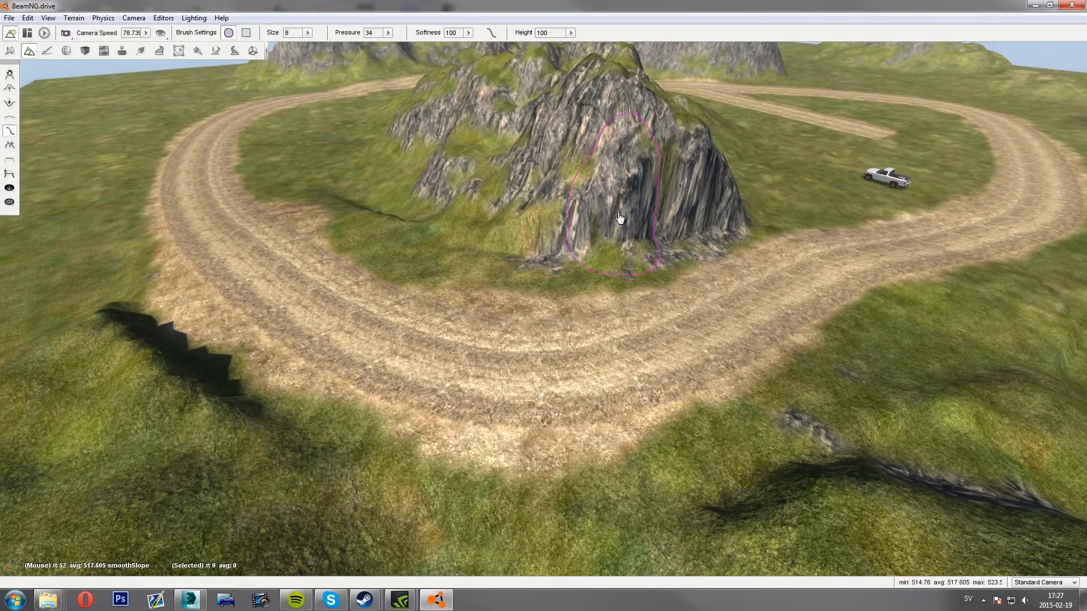
right_click_drag(634, 204, 608, 203)
key("w")
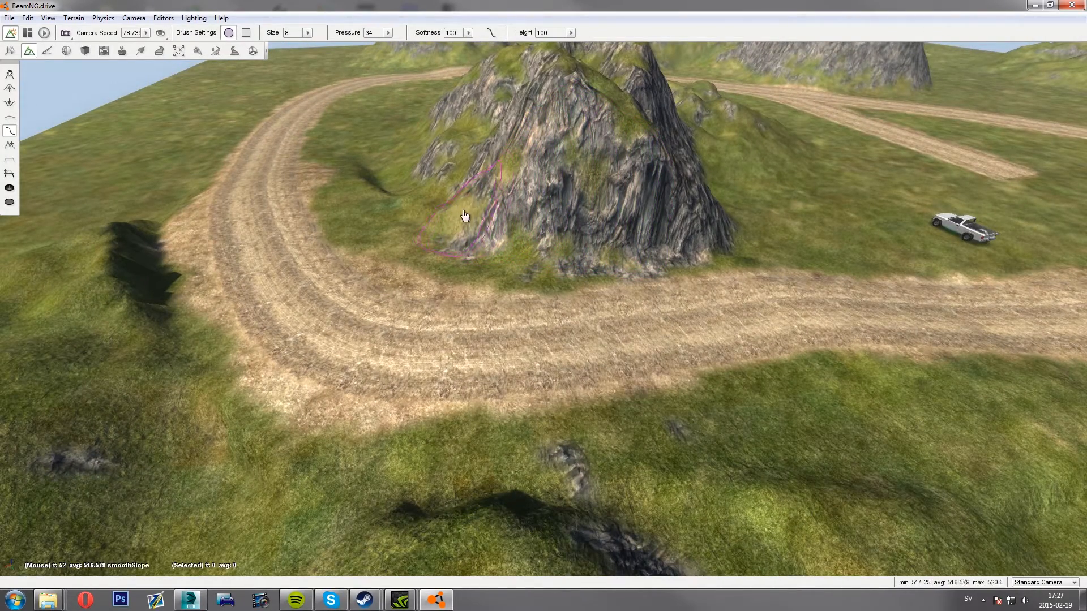
key("d")
key("w")
right_click_drag(614, 195, 622, 130)
left_click_drag(612, 207, 572, 202)
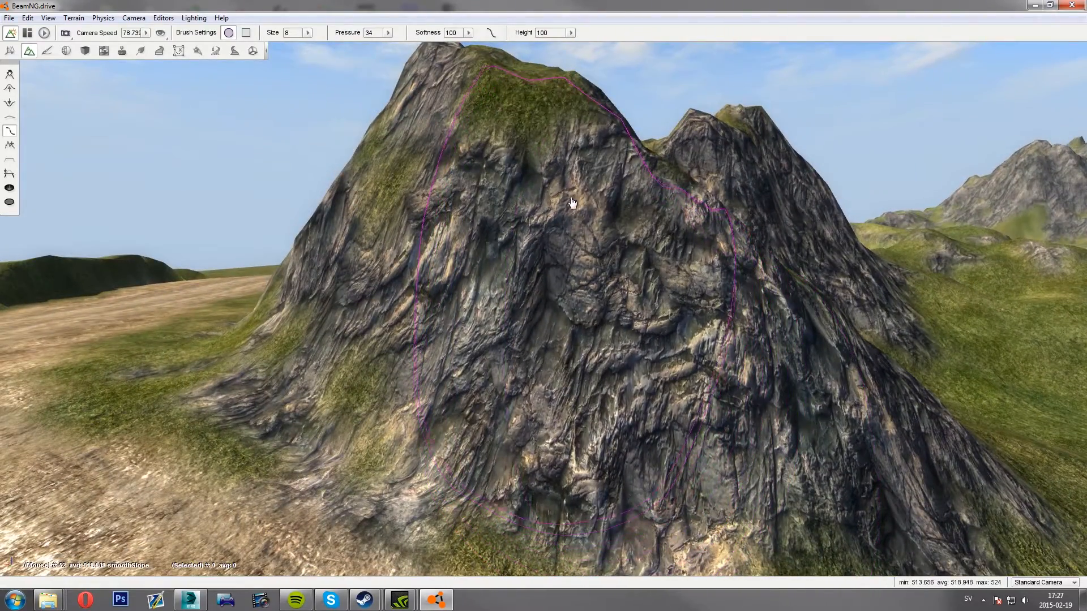
left_click_drag(661, 254, 662, 258)
Smooth the sharp-edged grassy mound on the outer side of the road curve
key("s")
right_click_drag(663, 258, 739, 331)
key("w")
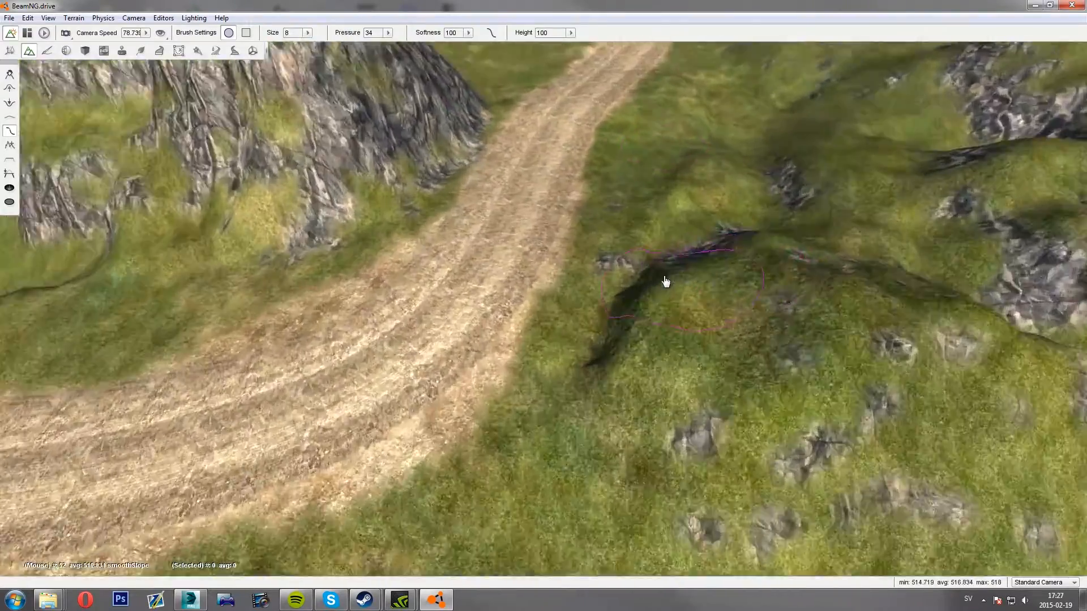
left_click_drag(695, 326, 697, 355)
left_click_drag(772, 318, 789, 226)
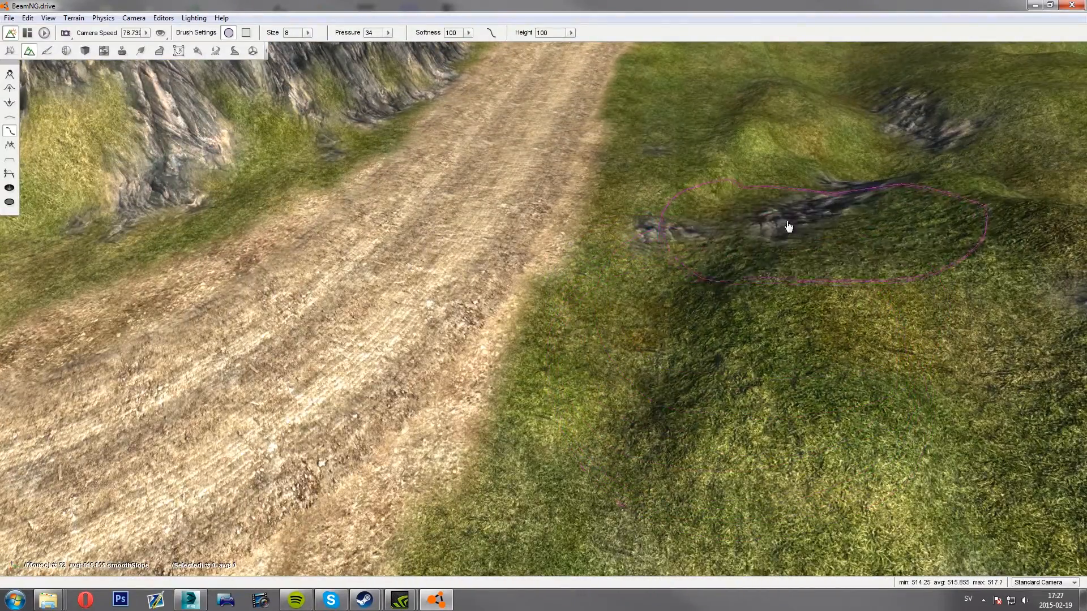
Smooth the steep dark bank along the outer edge of the road with a brush of size 5
key("s")
mouse_move(788, 227)
right_mouse_down()
mouse_move(640, 227)
mouse_move(620, 164)
right_mouse_up()
key("w")
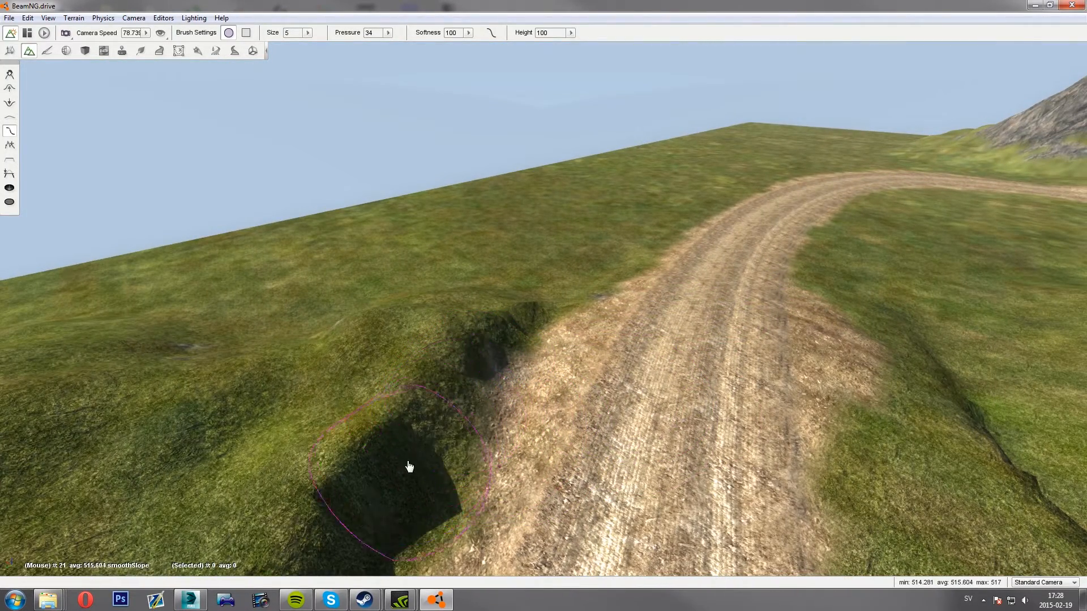
right_click_drag(388, 477, 340, 492)
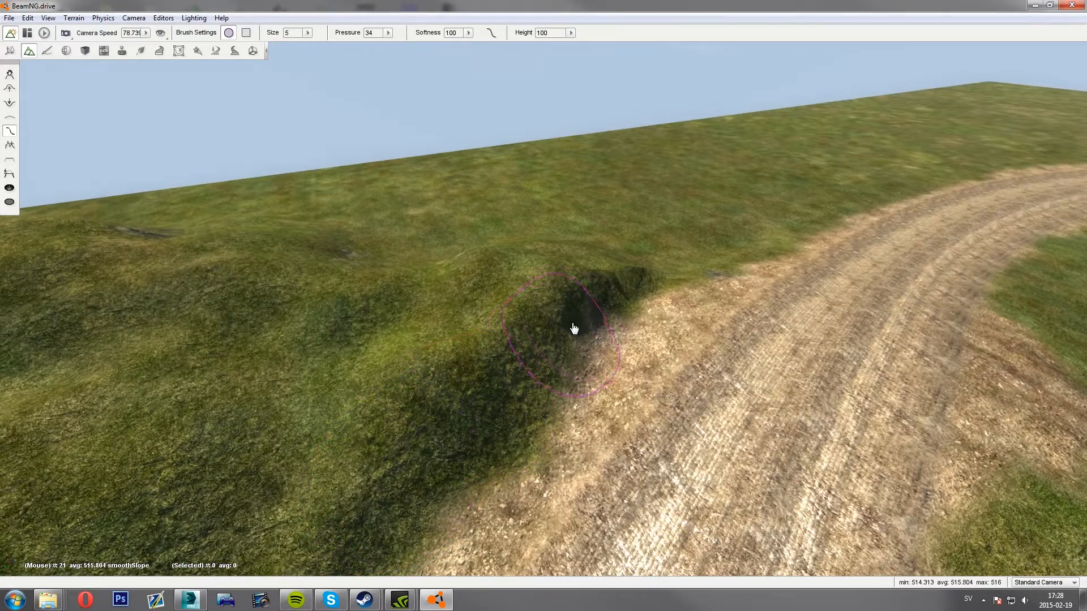
right_click_drag(647, 277, 758, 295)
key("d")
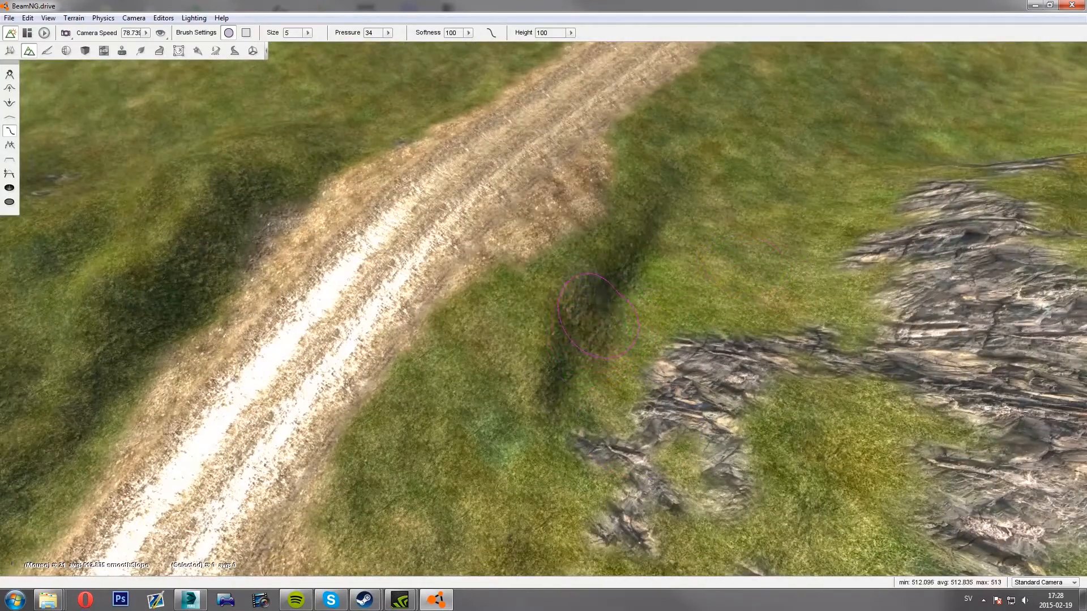
Flatten the road bend between the junction and the far curve with a brush of size 11 and pressure 34
key("s")
right_click_drag(575, 371, 481, 265)
key("a")
key("w")
key("w")
right_click_drag(544, 308, 351, 384)
key("s")
right_click_drag(585, 311, 492, 314)
key("d")
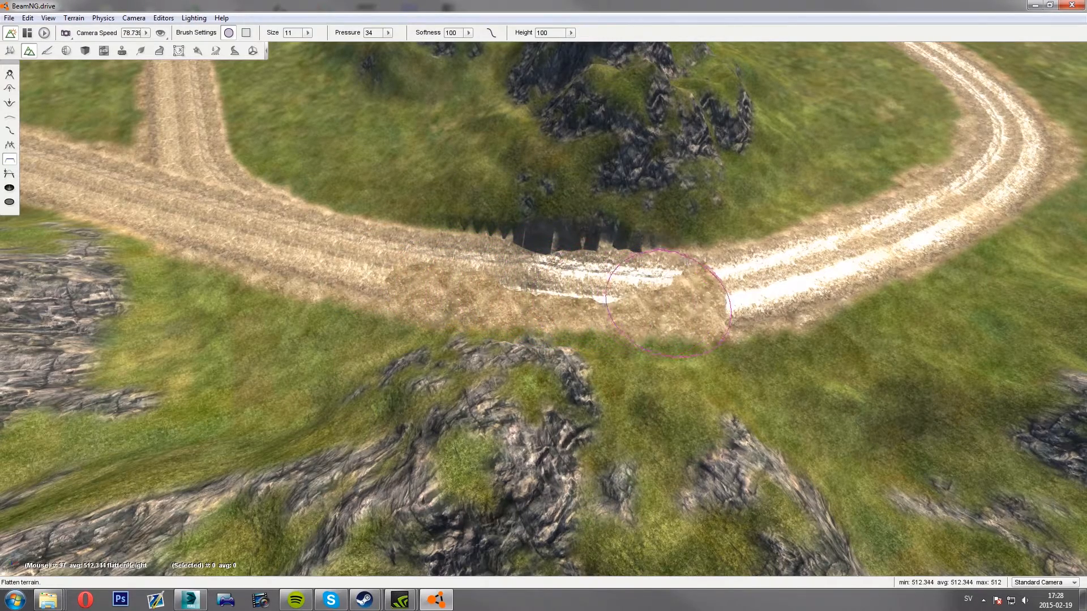
mouse_move(748, 294)
left_mouse_down()
mouse_move(849, 254)
mouse_move(970, 181)
left_mouse_up()
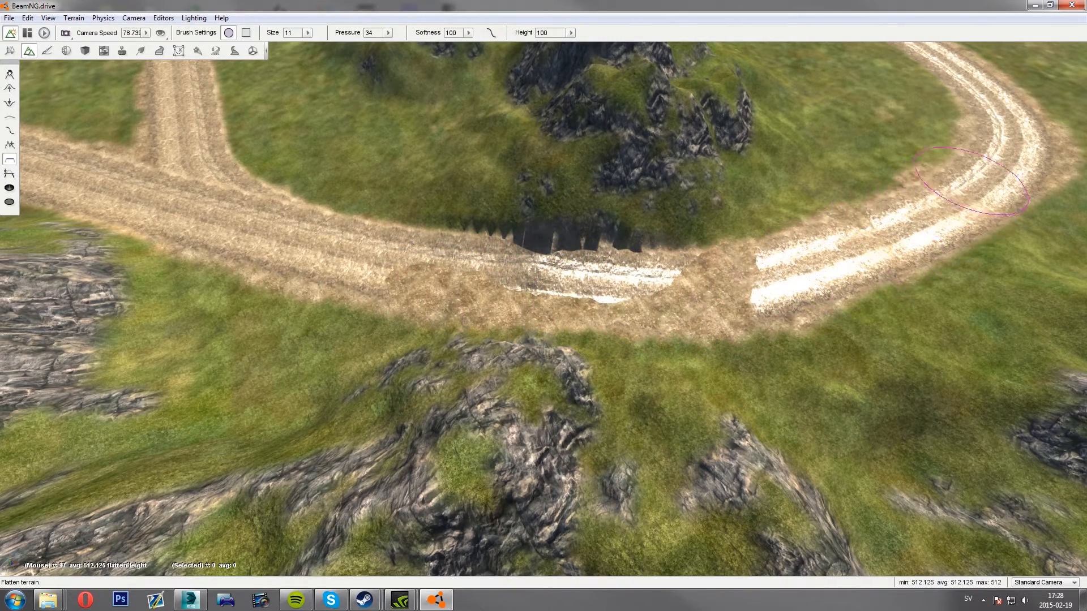
Flatten the remaining uneven stretch of the road bend with the same brush
key("w")
mouse_move(871, 172)
right_mouse_down()
mouse_move(962, 169)
mouse_move(883, 170)
right_mouse_up()
key("s")
right_click_drag(544, 321, 362, 339)
key("w")
key("w")
mouse_move(740, 334)
right_mouse_down()
mouse_move(792, 362)
mouse_move(809, 419)
right_mouse_up()
key("s")
mouse_move(699, 339)
left_mouse_down()
mouse_move(719, 353)
mouse_move(566, 272)
mouse_move(249, 238)
mouse_move(195, 215)
left_mouse_up()
Smooth the ridge along the edge of the flattened road using the Smooth Slope tool with a brush of size 8
right_click_drag(543, 306, 691, 203)
key("w")
mouse_move(289, 209)
right_mouse_down()
mouse_move(249, 102)
mouse_move(182, 195)
right_mouse_up()
left_click(10, 131)
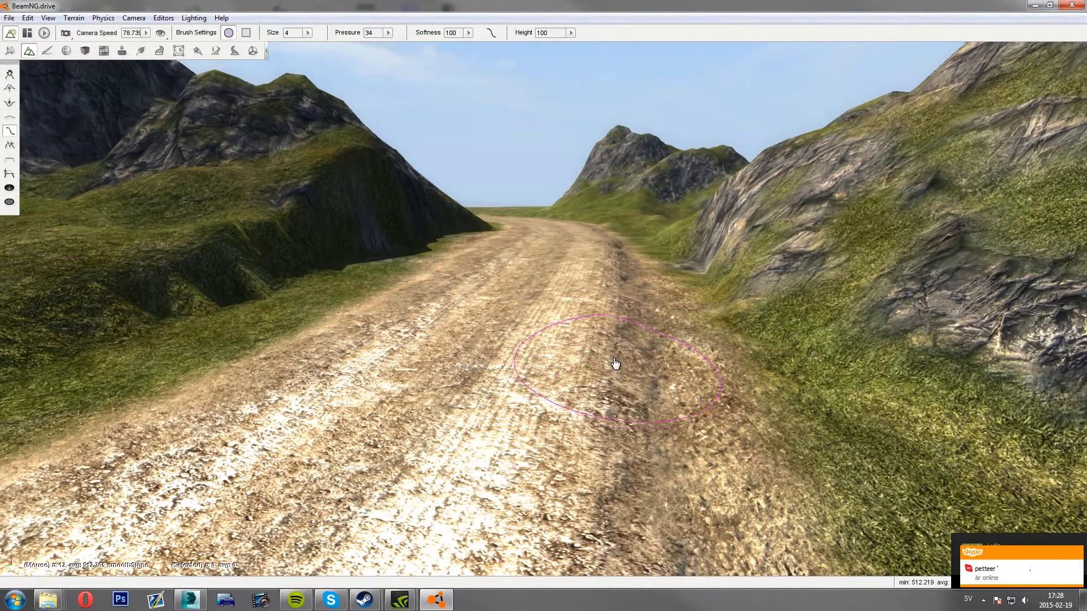
scroll(600, 411, "up", 4, "ctrl")
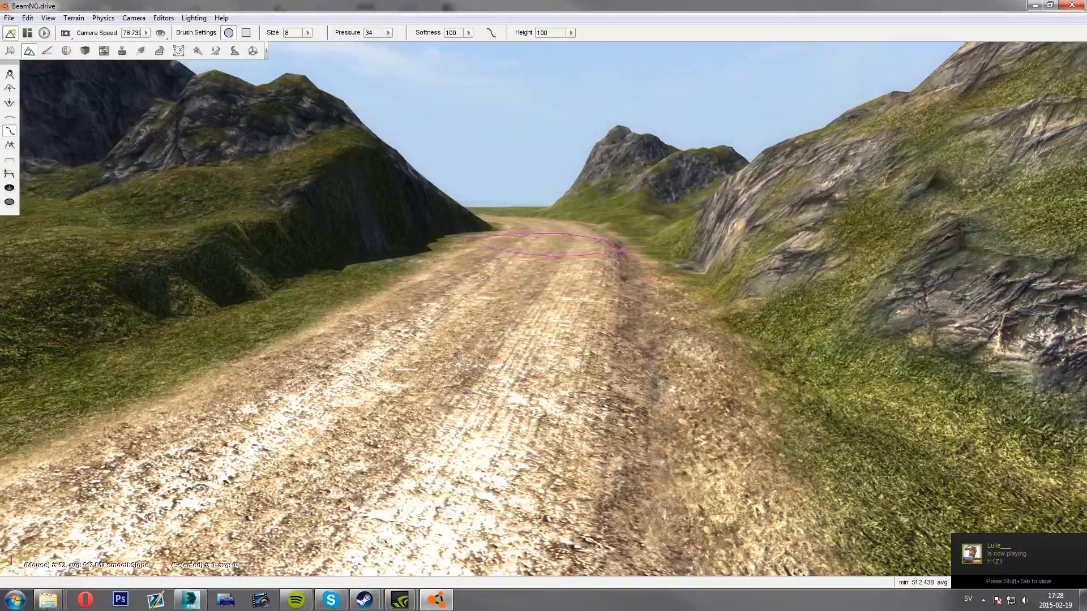
right_click_drag(552, 244, 551, 245)
key("s")
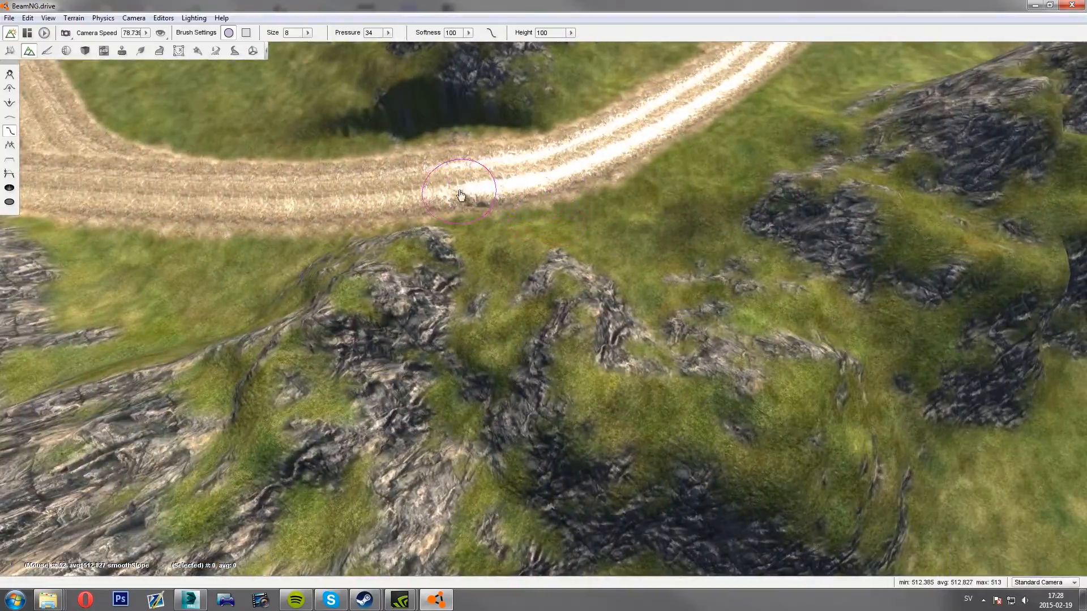
key("w")
right_click_drag(461, 196, 461, 195)
key("s")
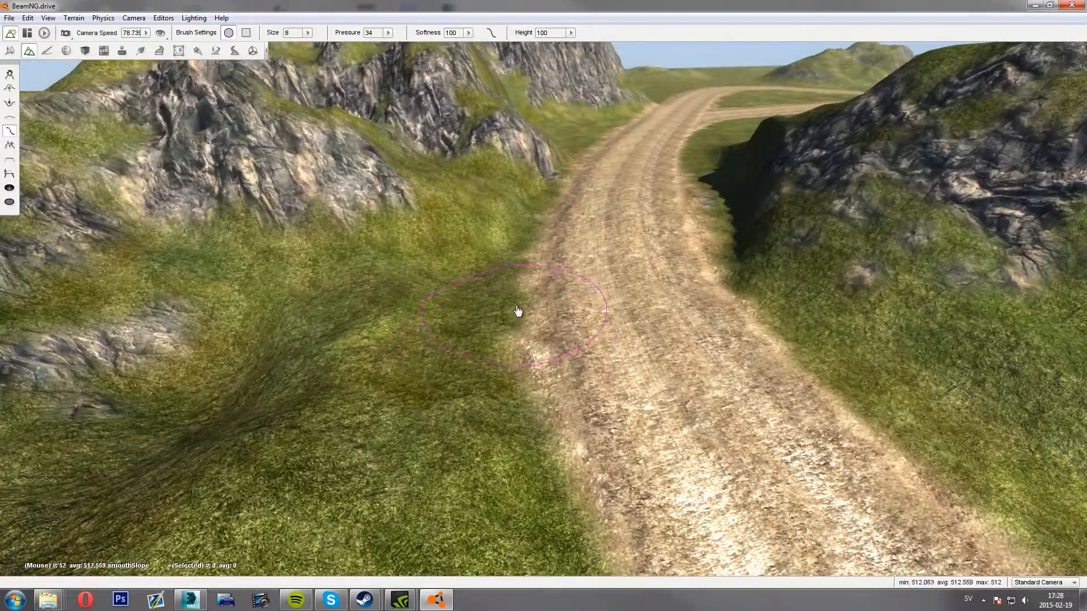
Smooth the steep base of the rock hill along the inside of the road bend
right_click_drag(559, 288, 559, 288)
key("w")
key("a")
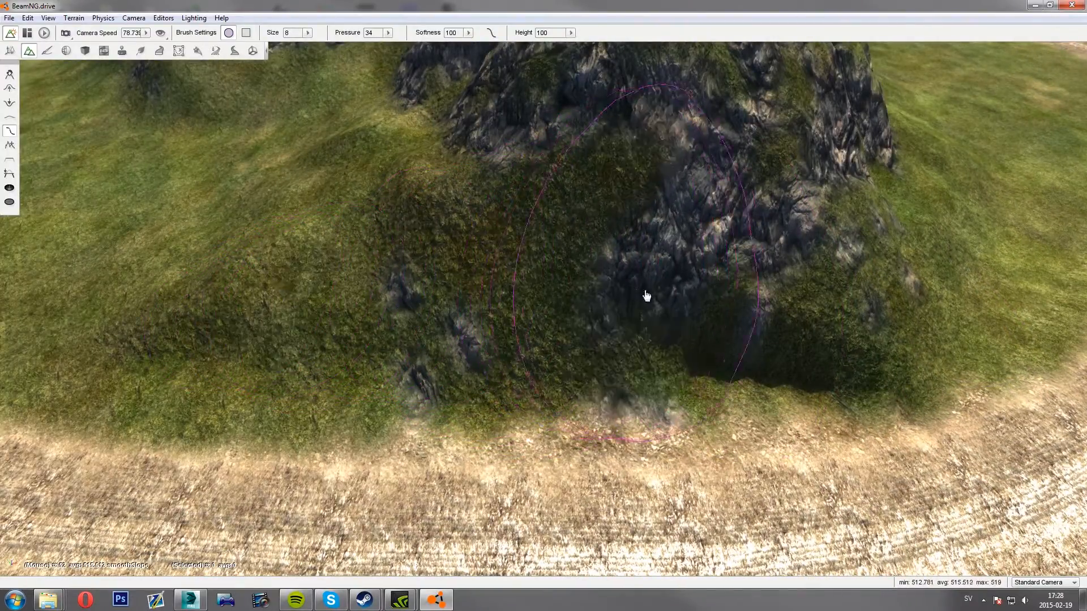
key("s")
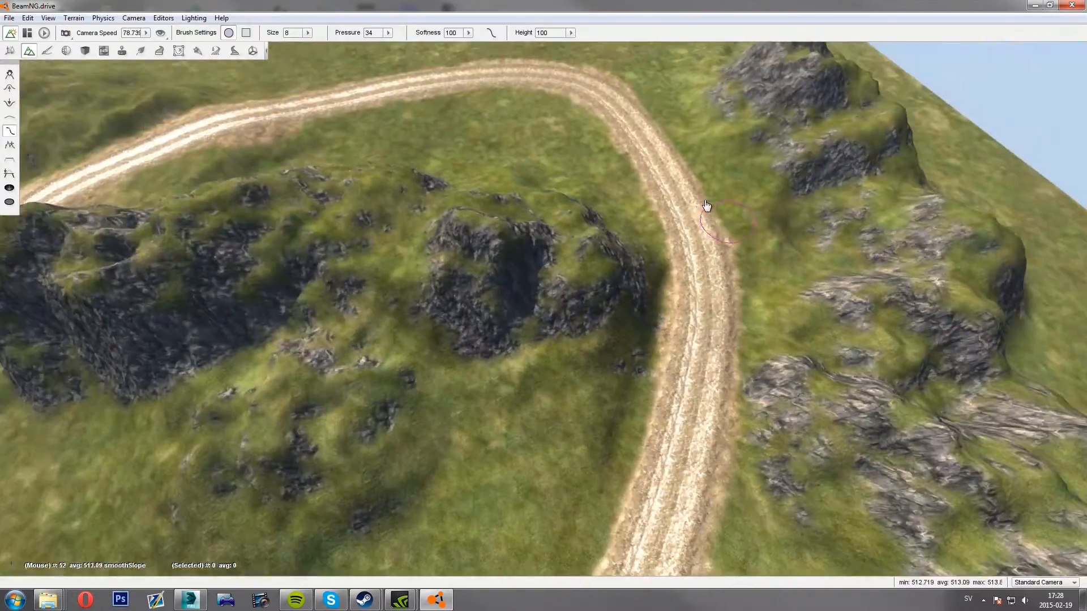
Examine the whole road loop and the surrounding terrain from above and from several angles
key("w")
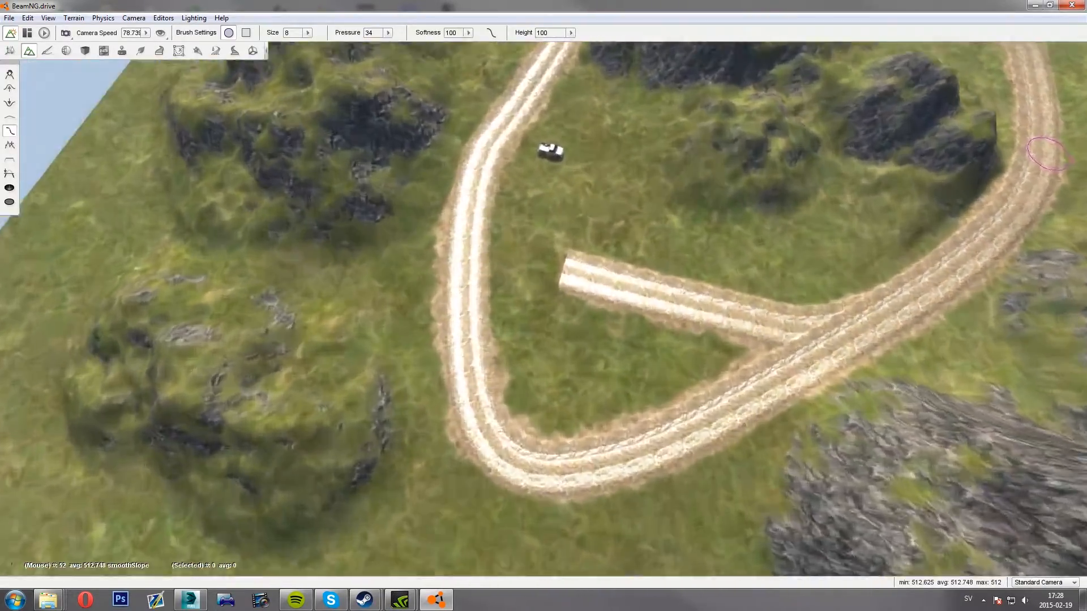
key("s")
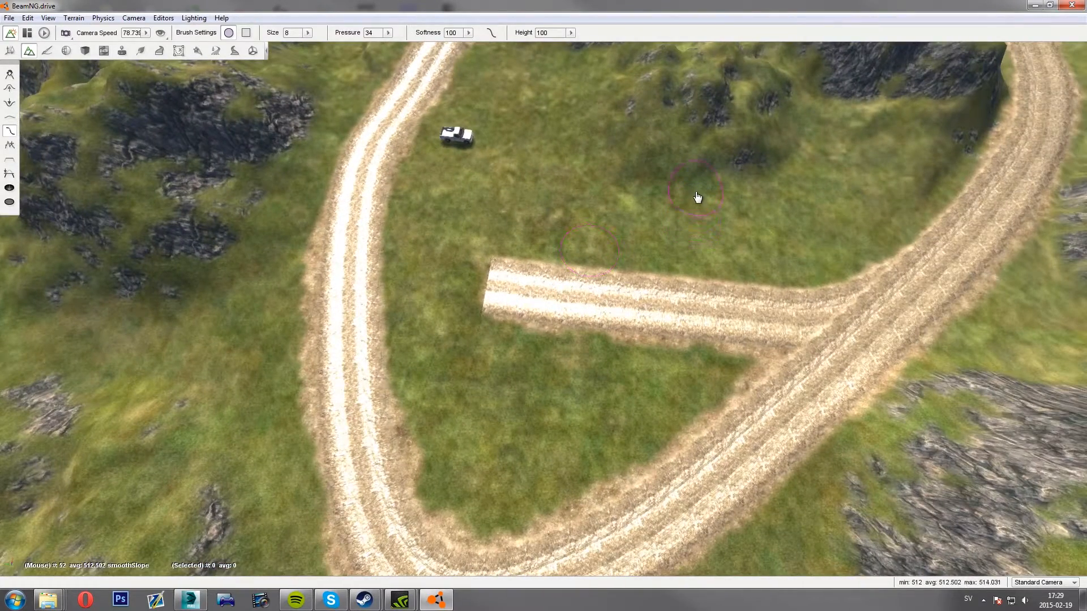
key("s")
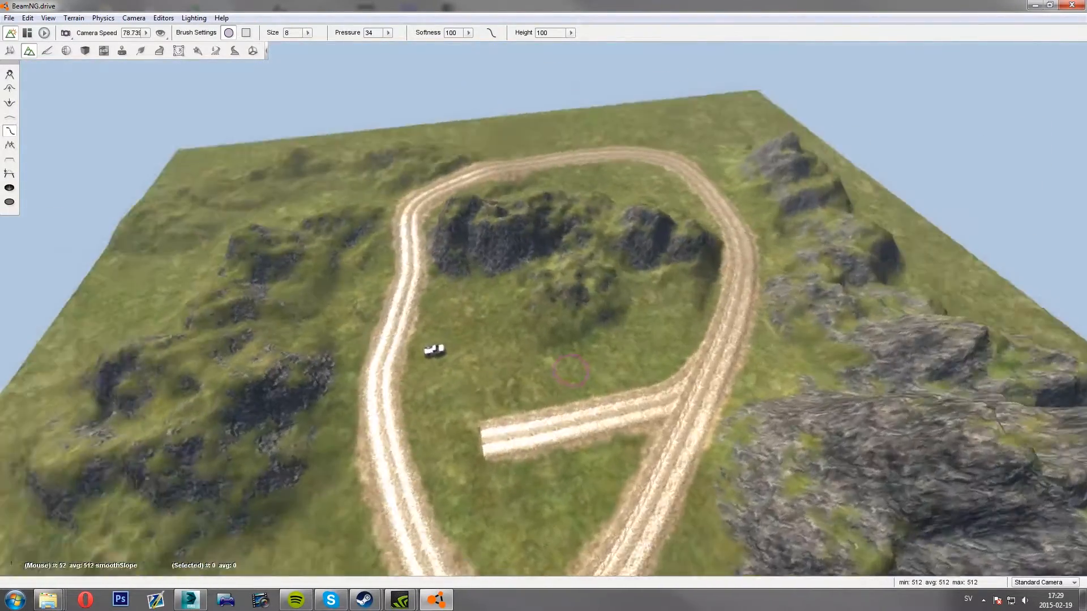
key("d")
right_click_drag(571, 371, 764, 305)
key("w")
key("a")
key("s")
key("s")
key("d")
key("a")
key("w")
Try to lower the terrain along the map's outer edge with a square brush of size 37 and pressure 34, and undo it
key("s")
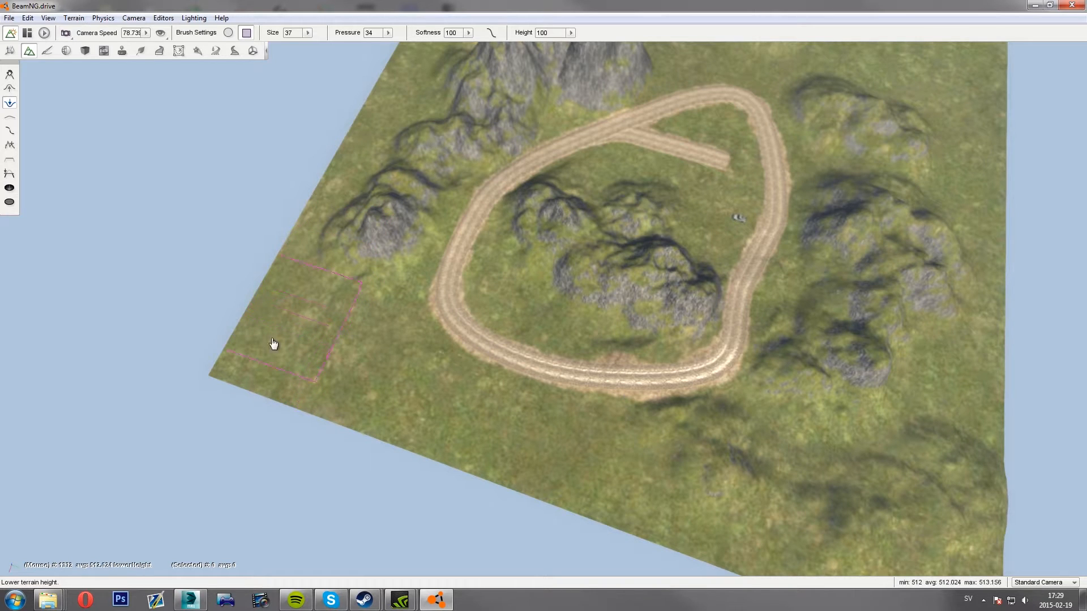
mouse_move(257, 379)
left_mouse_down()
mouse_move(288, 403)
mouse_move(572, 513)
left_mouse_up()
mouse_move(573, 514)
right_mouse_down()
mouse_move(583, 543)
mouse_move(543, 537)
mouse_move(464, 498)
mouse_move(439, 416)
mouse_move(442, 433)
mouse_move(527, 498)
mouse_move(584, 521)
right_mouse_up()
key("w")
key("s")
key("ctrl+z")
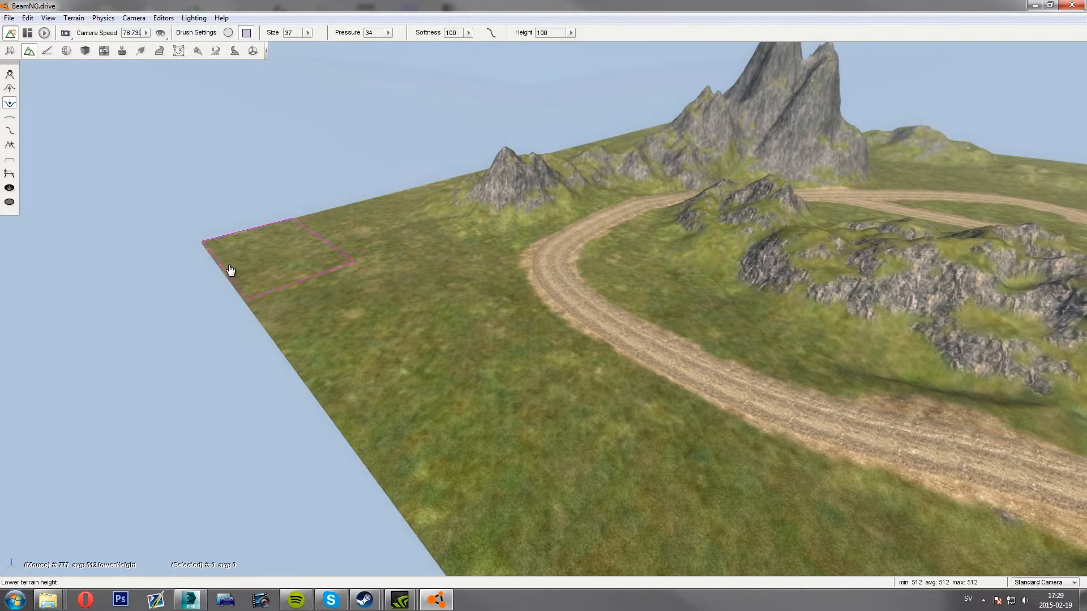
Lower the terrain height along the map's outer edge, starting near the corner, with the square brush of size 37
mouse_move(229, 273)
left_mouse_down()
mouse_move(322, 412)
mouse_move(404, 493)
left_mouse_up()
key("s")
right_click_drag(404, 493, 421, 440)
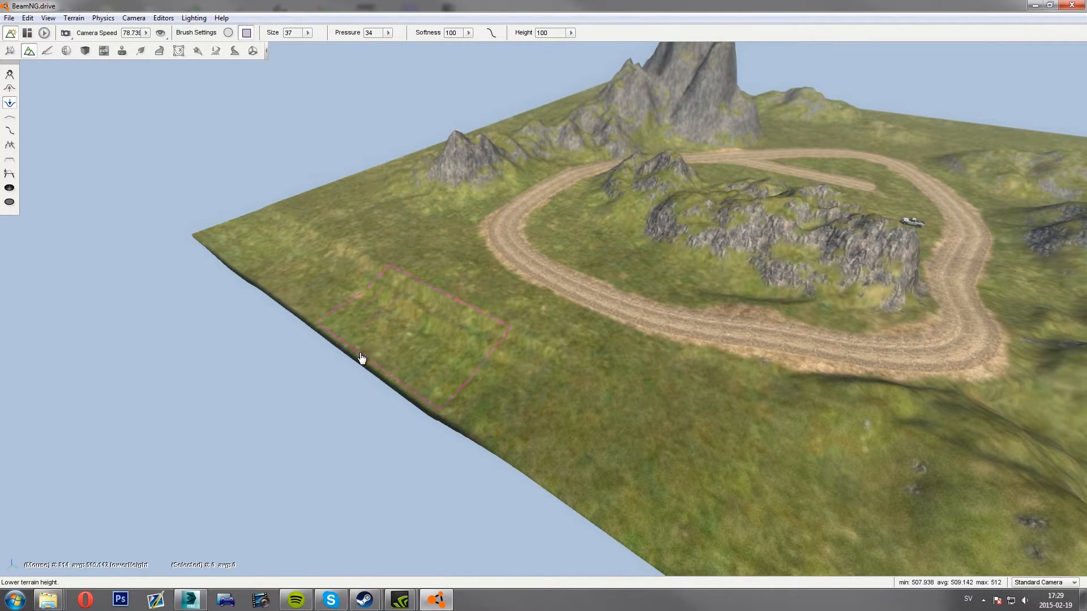
Lower the terrain along the map's outer edge and smooth the slope between it and the road bend with the size 37 square brush
mouse_move(361, 356)
left_mouse_down()
mouse_move(239, 266)
mouse_move(253, 225)
mouse_move(350, 304)
left_mouse_up()
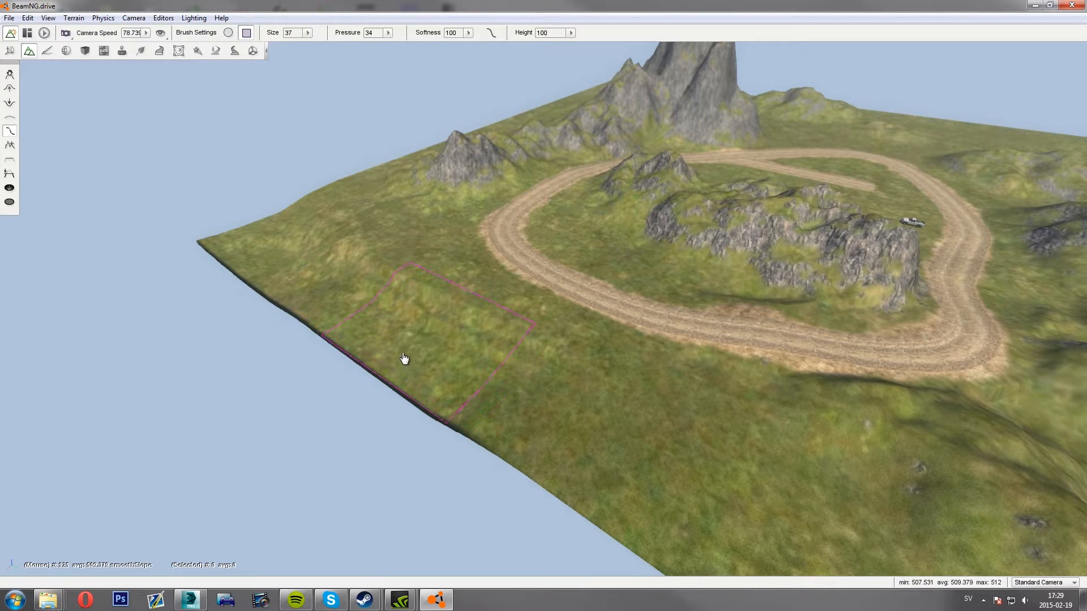
mouse_move(399, 318)
left_mouse_down()
mouse_move(306, 301)
mouse_move(244, 245)
mouse_move(280, 202)
left_mouse_up()
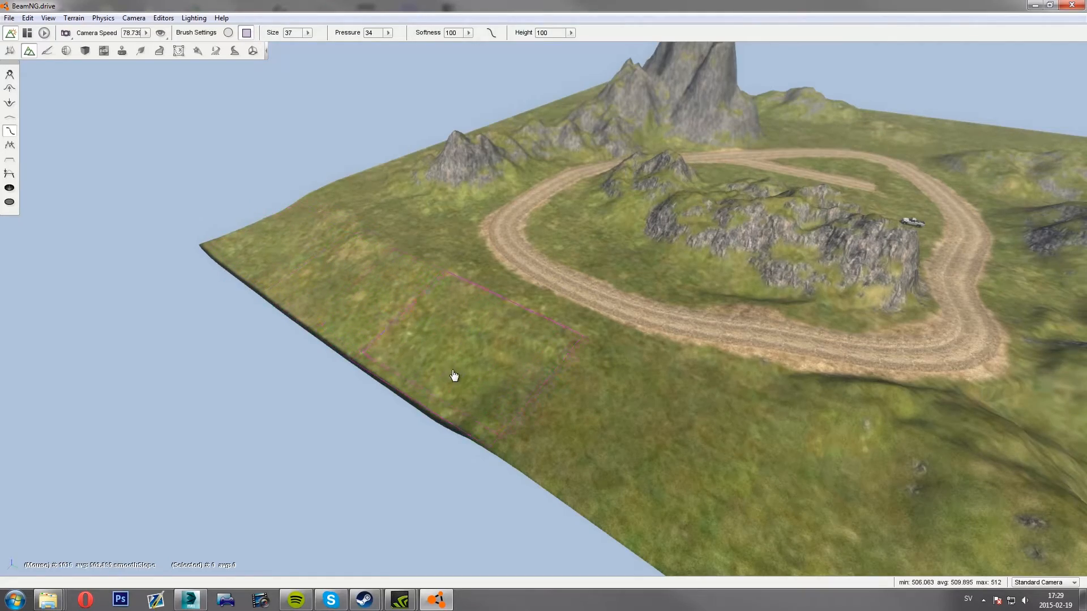
key("w")
mouse_move(474, 352)
right_mouse_down()
mouse_move(345, 324)
mouse_move(272, 322)
mouse_move(328, 310)
mouse_move(440, 374)
right_mouse_up()
key("a")
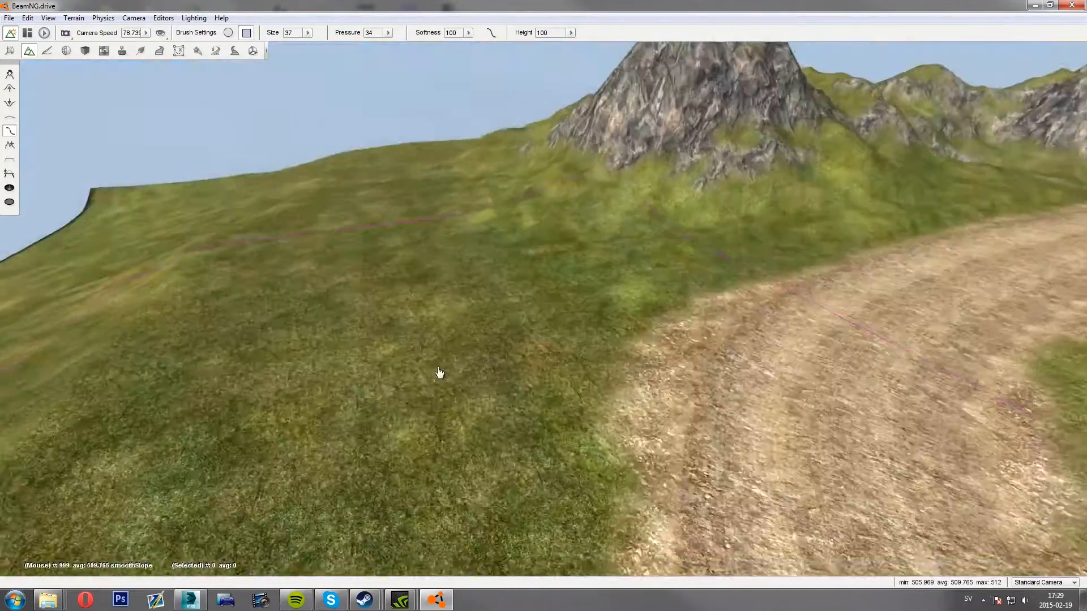
left_click_drag(209, 292, 243, 243)
key("s")
right_click_drag(266, 252, 257, 271)
key("s")
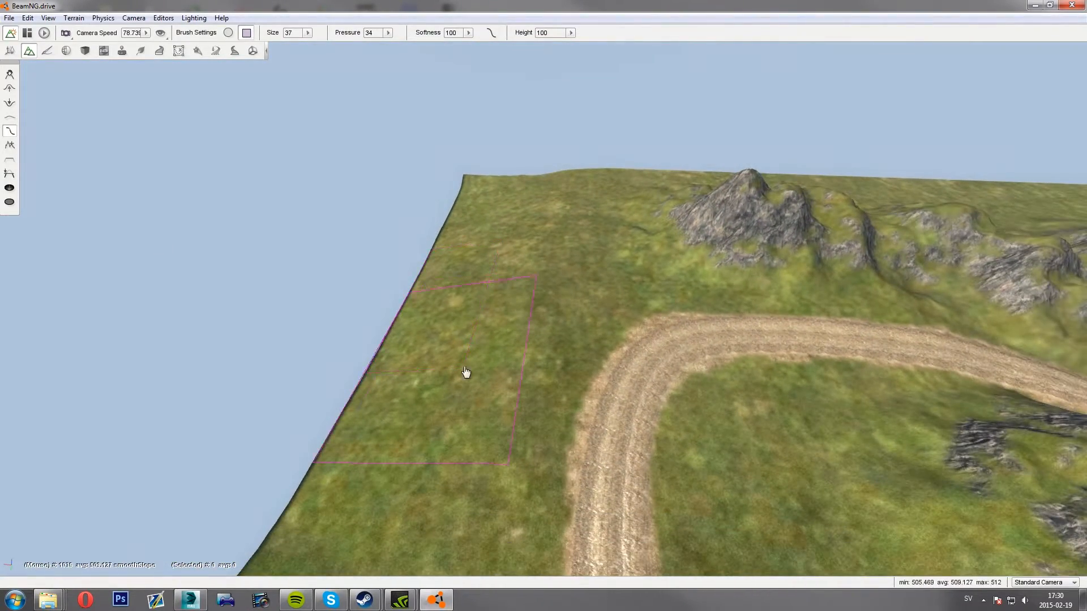
mouse_move(465, 373)
right_mouse_down()
mouse_move(413, 390)
mouse_move(470, 378)
right_mouse_up()
key("s")
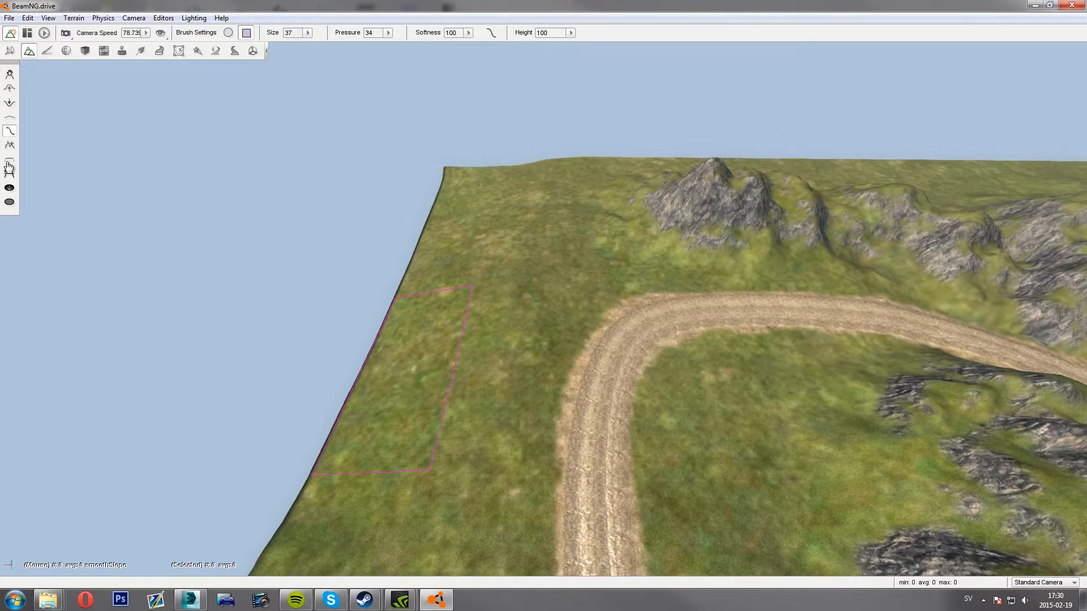
Add BeachSand as a new paint layer in the terrain painter's materials
left_click(48, 51)
left_click(1013, 311)
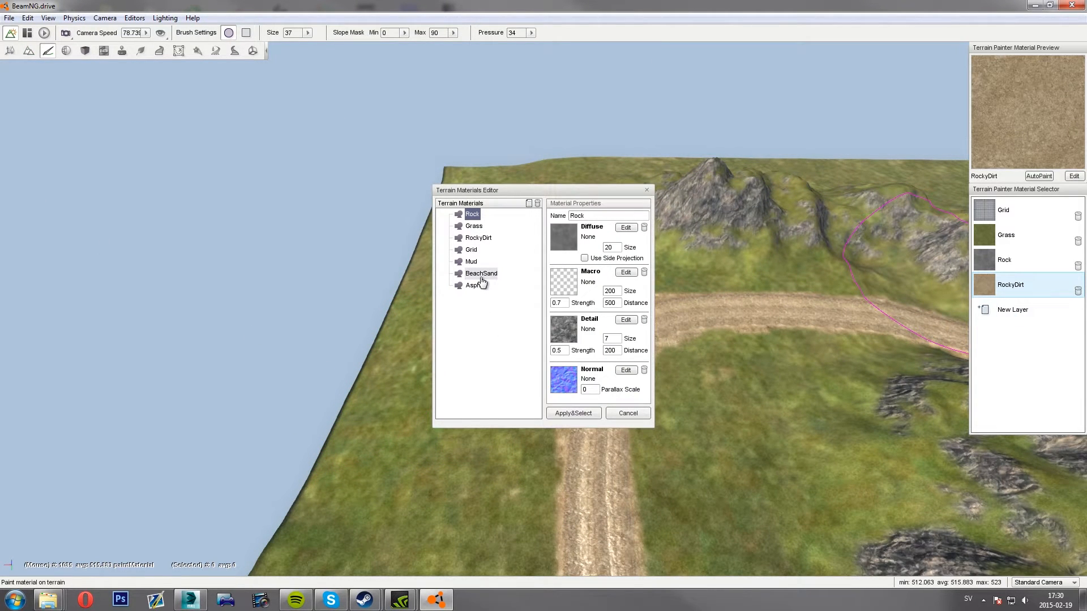
left_click(651, 192)
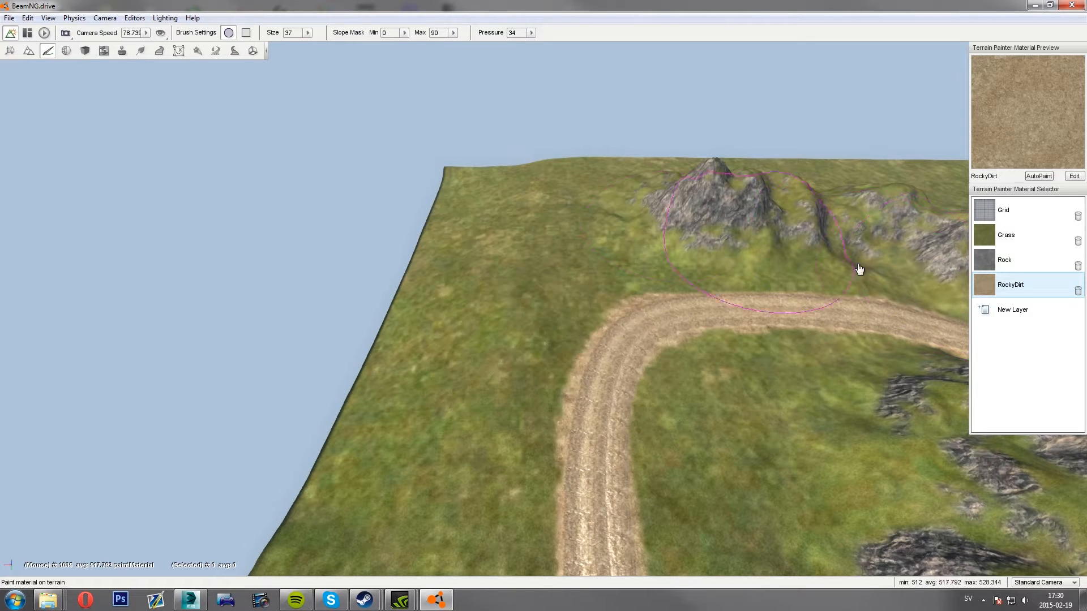
left_click(1019, 312)
left_click(476, 275)
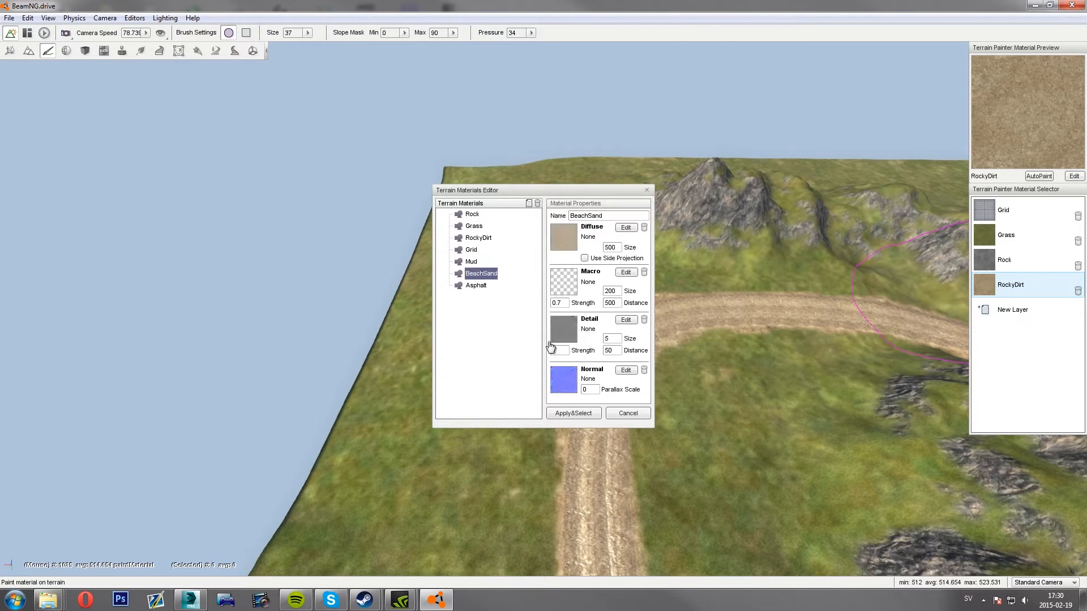
left_click(573, 414)
Paint BeachSand over the lowered strip along the map's outer edge with the round brush of size 37
right_click_drag(440, 399, 464, 397)
mouse_move(488, 354)
left_mouse_down()
mouse_move(589, 230)
mouse_move(626, 134)
mouse_move(654, 109)
mouse_move(600, 191)
mouse_move(668, 105)
mouse_move(672, 155)
mouse_move(621, 232)
mouse_move(565, 277)
mouse_move(549, 321)
mouse_move(449, 351)
mouse_move(417, 349)
mouse_move(458, 359)
left_mouse_up()
key("w")
mouse_move(459, 359)
right_mouse_down()
mouse_move(504, 362)
mouse_move(503, 326)
mouse_move(439, 351)
mouse_move(584, 254)
right_mouse_up()
key("s")
Reduce the brush to about size 27 and extend the BeachSand along the grass border and the far end of the beach
scroll(628, 161, "down", 6, "ctrl")
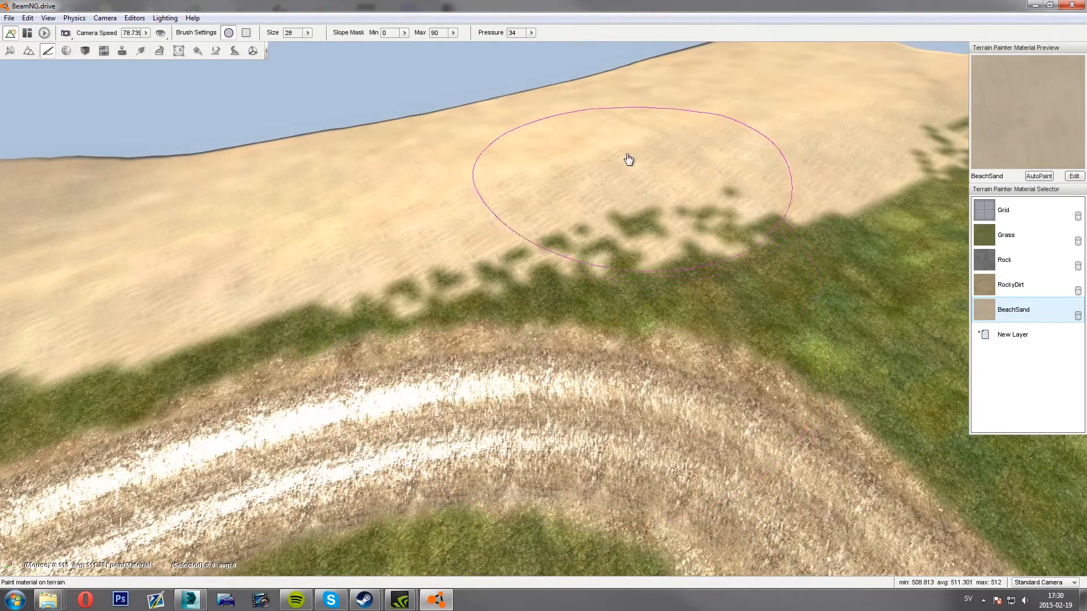
mouse_move(658, 164)
left_mouse_down()
mouse_move(320, 216)
mouse_move(351, 207)
left_mouse_up()
right_click_drag(672, 123, 666, 126)
mouse_move(668, 129)
left_mouse_down()
mouse_move(600, 117)
mouse_move(671, 84)
mouse_move(696, 87)
mouse_move(534, 188)
left_mouse_up()
right_click_drag(533, 188, 340, 189)
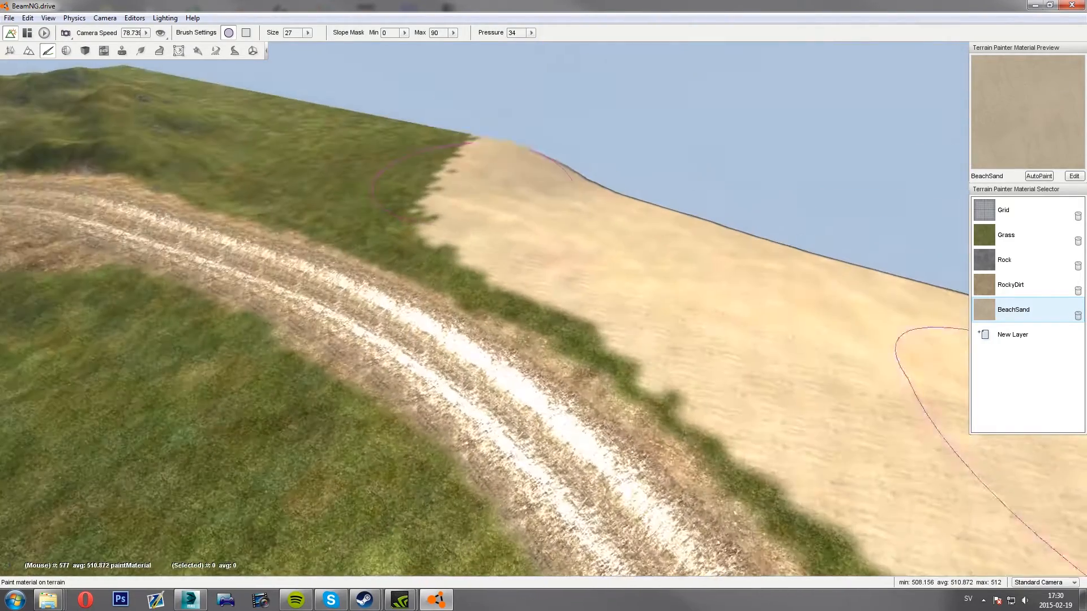
left_click_drag(488, 178, 480, 134)
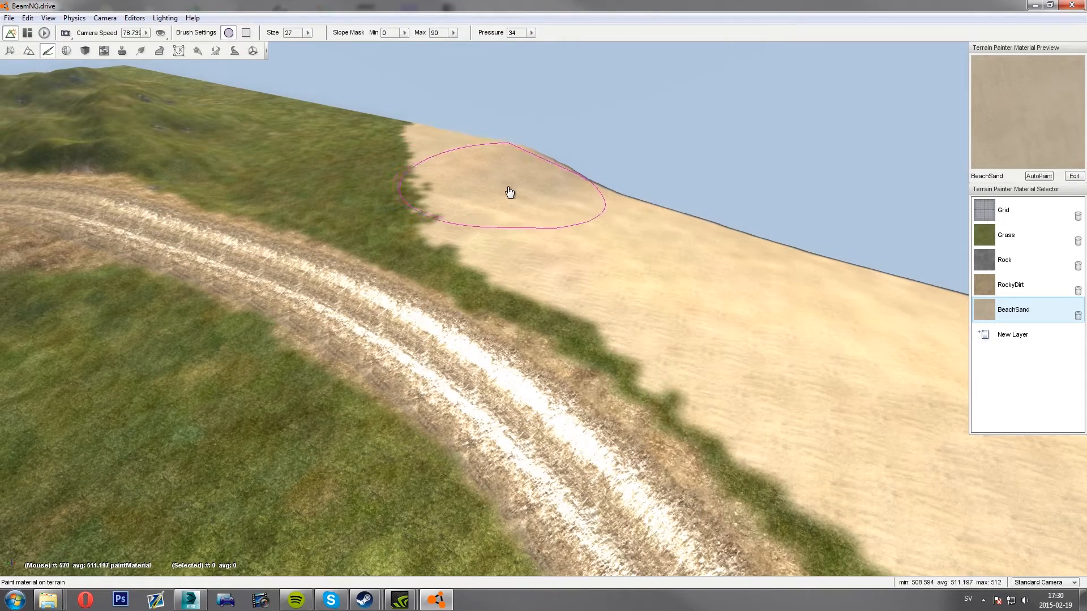
mouse_move(508, 188)
left_mouse_down()
mouse_move(484, 143)
mouse_move(445, 129)
left_mouse_up()
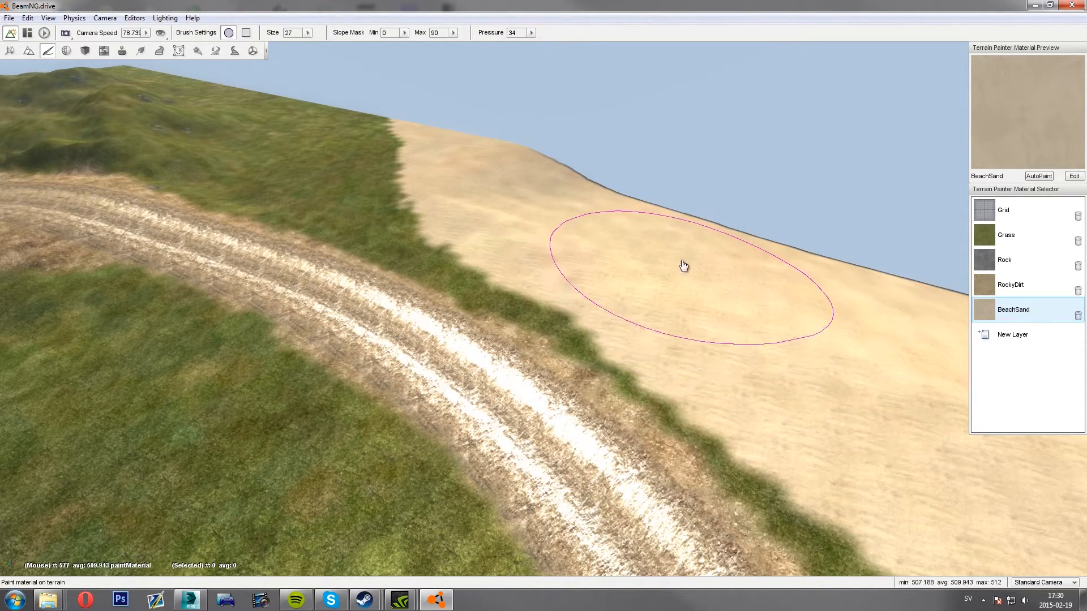
key("s")
mouse_move(686, 267)
right_mouse_down()
mouse_move(735, 283)
mouse_move(688, 268)
right_mouse_up()
key("s")
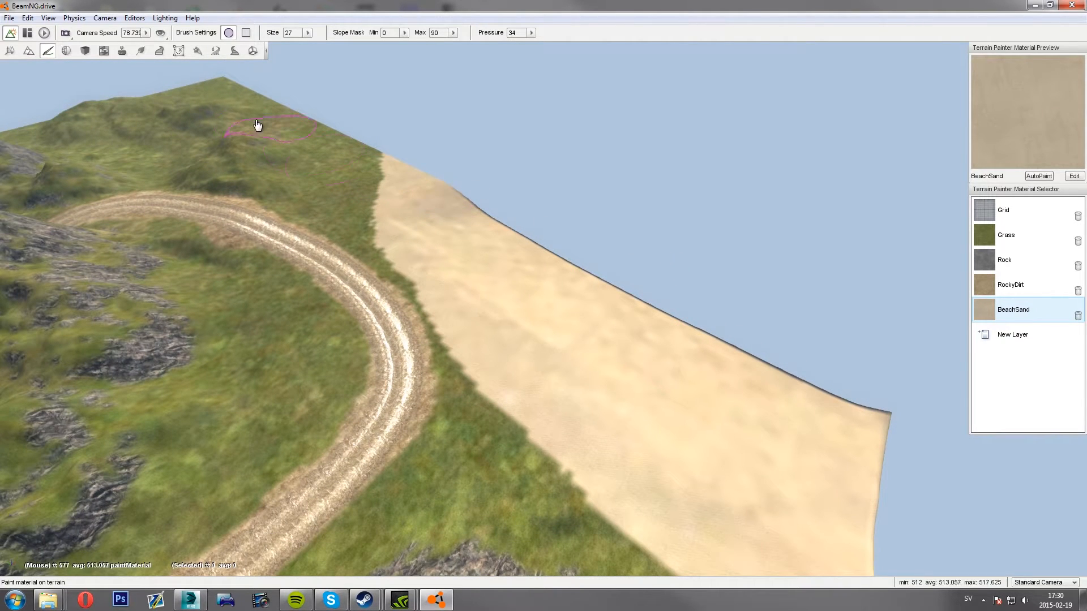
Create a Water Plane object named Ocean from the level's Environment library
left_click(9, 52)
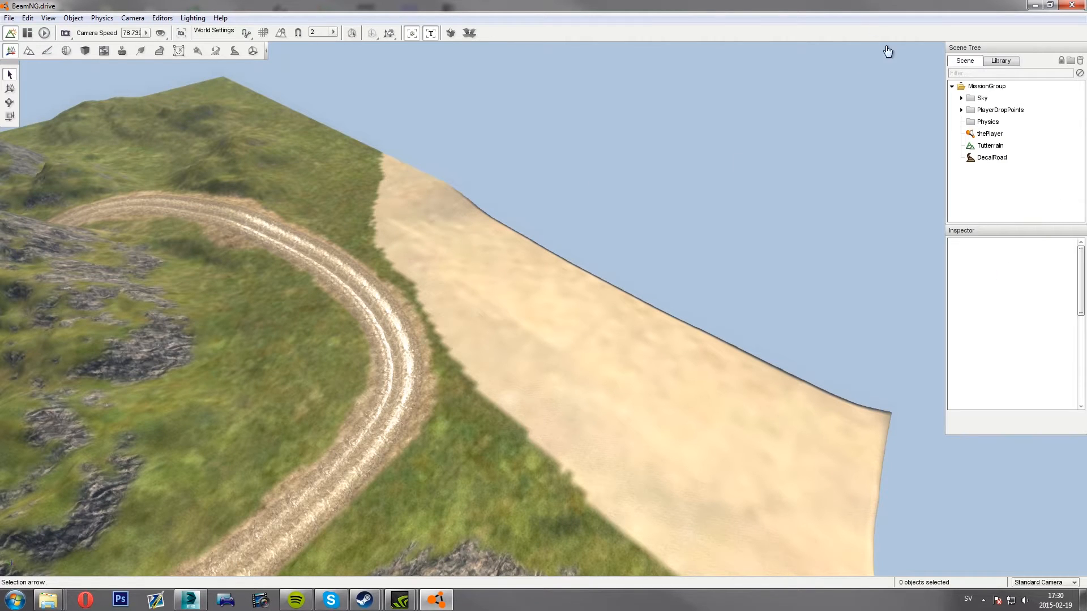
left_click(999, 62)
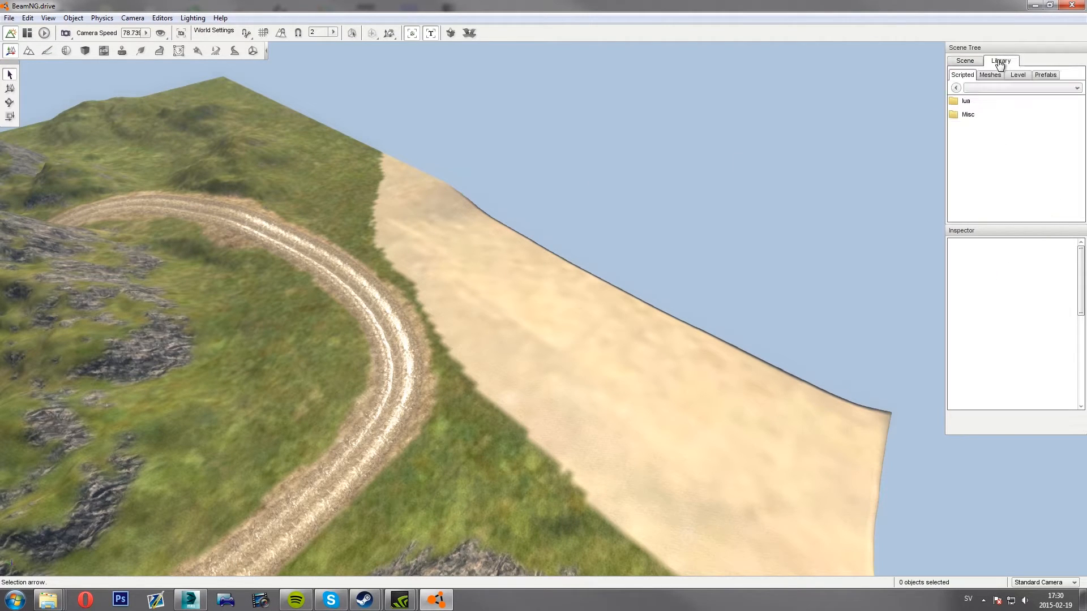
left_click(1016, 77)
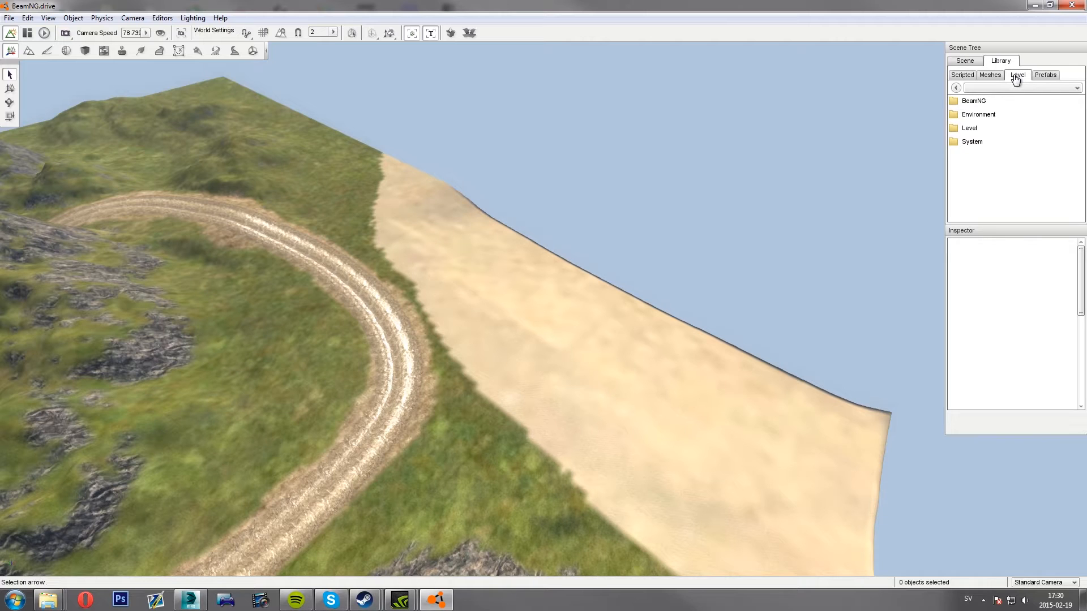
double_click(979, 116)
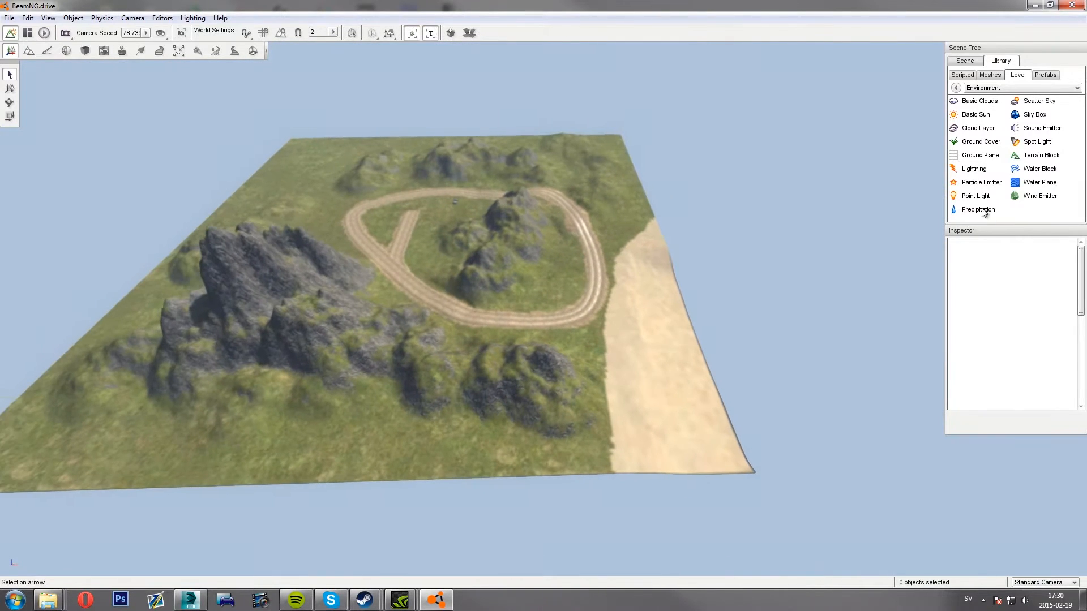
key("a")
double_click(1045, 183)
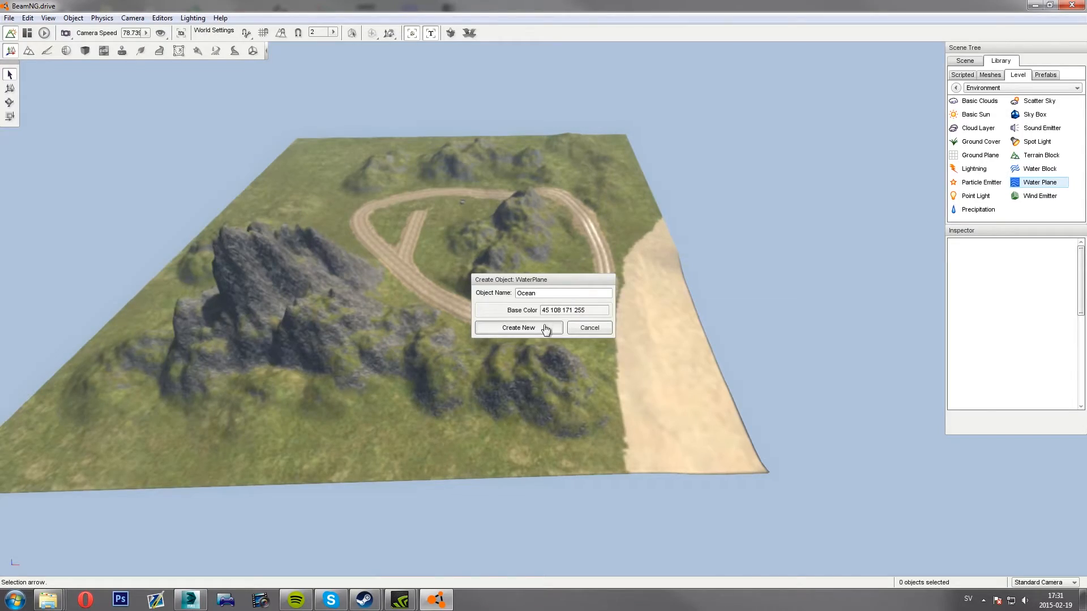
left_click(517, 327)
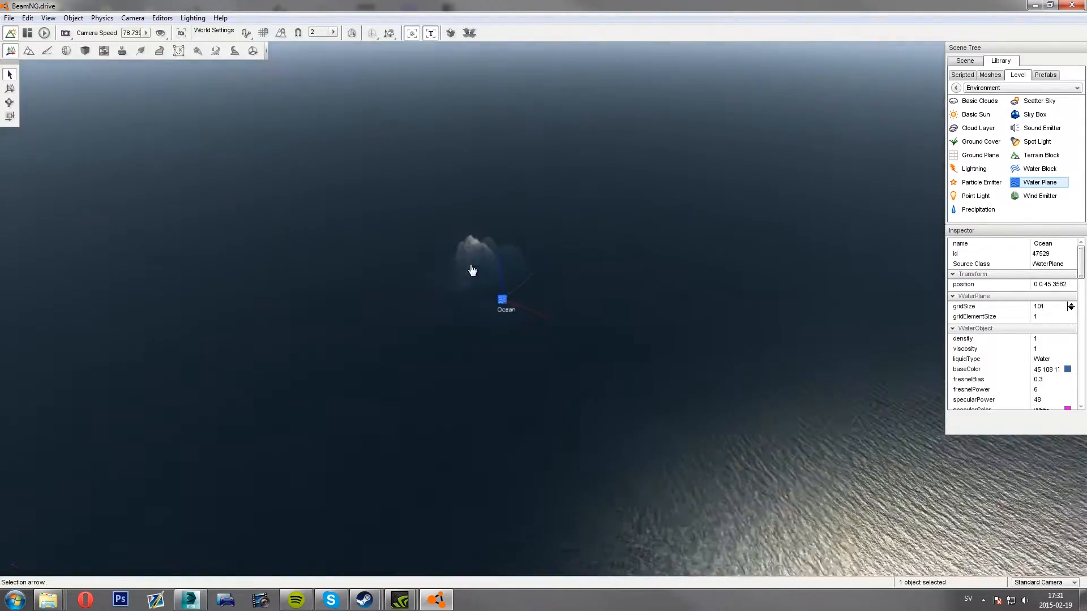
Move the Ocean water plane straight down to a Z position of about -1.08
mouse_move(472, 271)
right_mouse_down()
mouse_move(490, 215)
mouse_move(456, 283)
right_mouse_up()
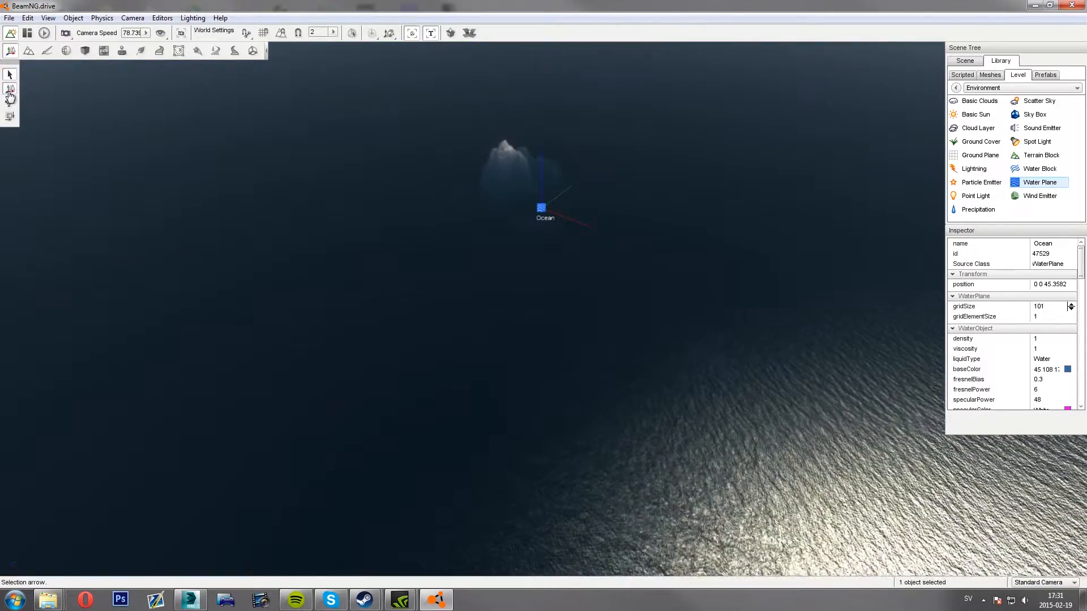
left_click(10, 90)
right_click_drag(512, 238, 515, 196)
left_click_drag(528, 233, 542, 343)
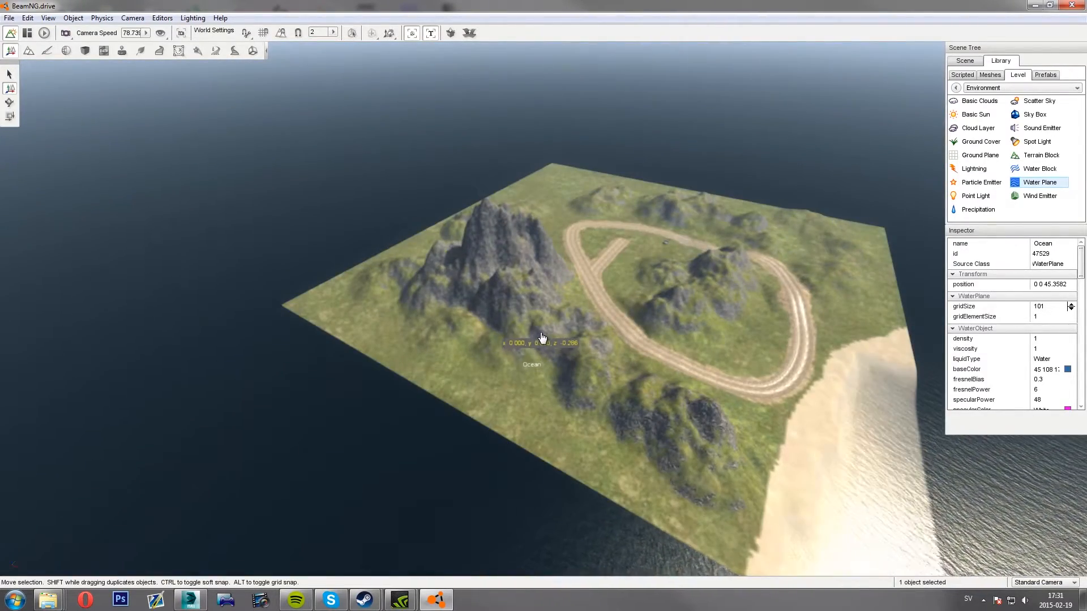
right_click_drag(542, 338, 465, 290)
key("w")
key("s")
left_click_drag(387, 220, 388, 223)
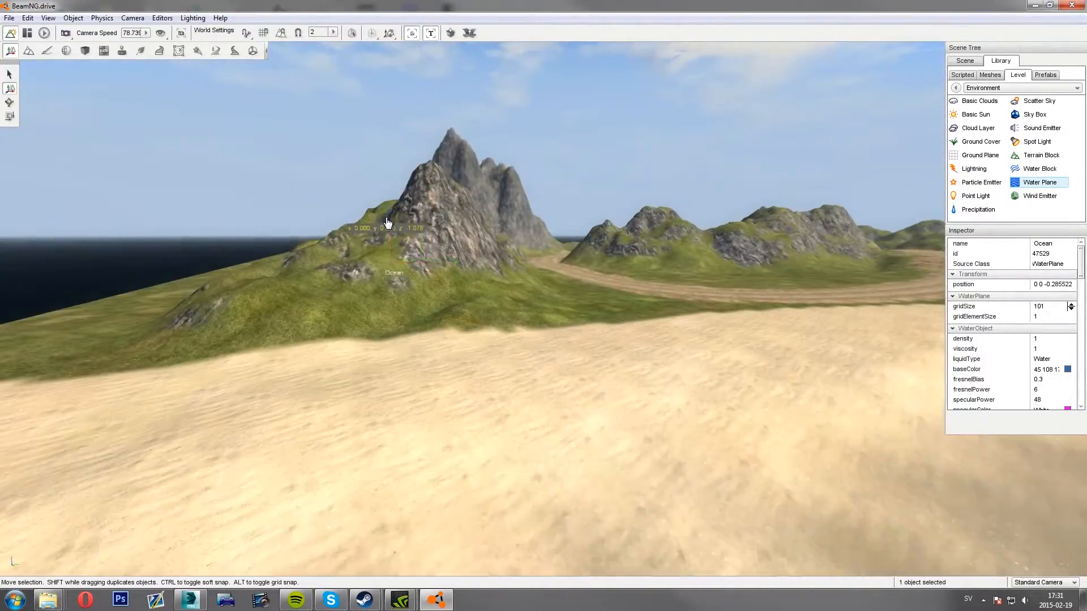
Examine the whole island and the surrounding ocean from above and from several distances
right_click_drag(451, 269, 477, 281)
key("w")
key("s")
key("w")
key("s")
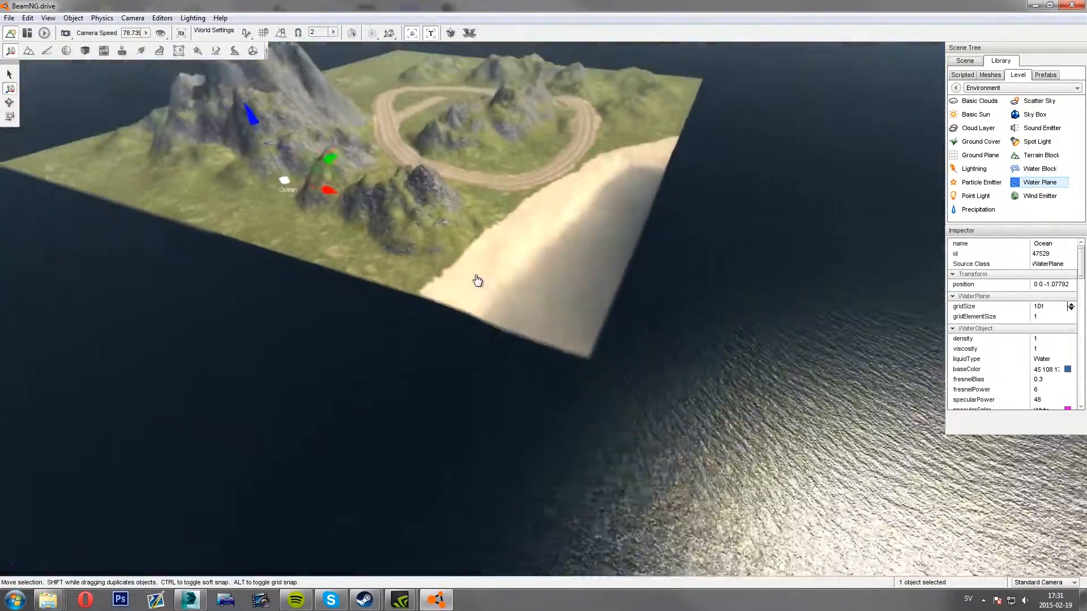
key("s")
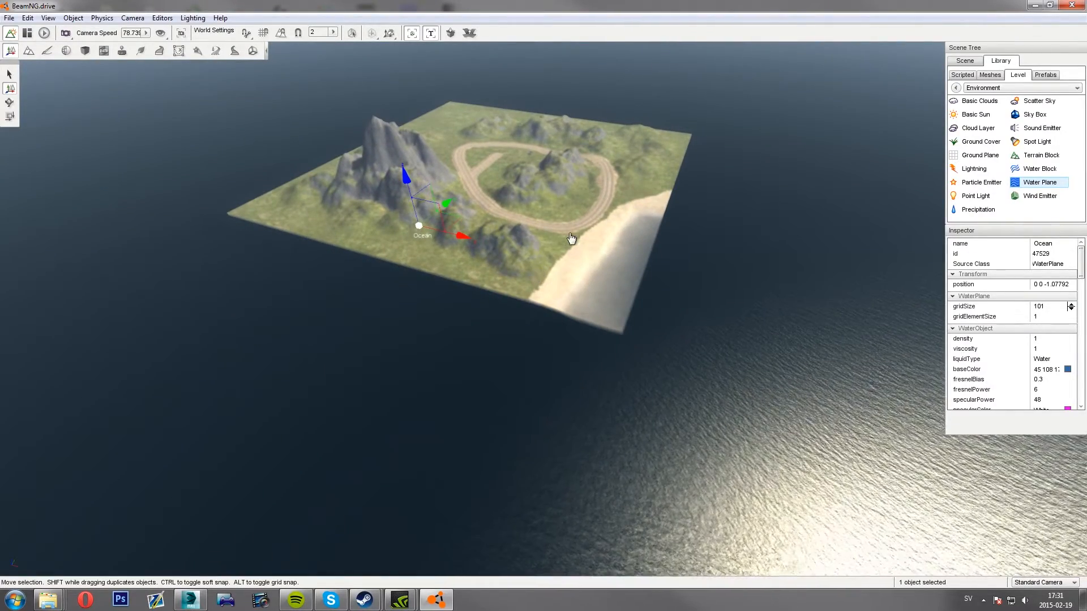
right_click_drag(497, 174, 487, 113)
key("w")
key("w")
right_click_drag(541, 199, 596, 160)
key("d")
key("s")
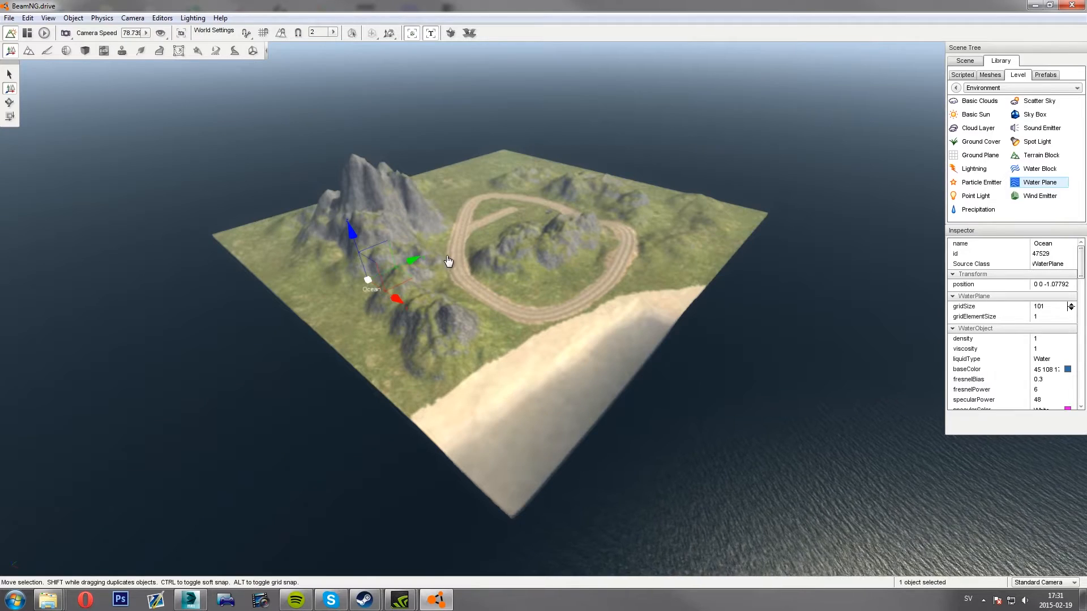
right_click_drag(447, 261, 450, 267)
key("s")
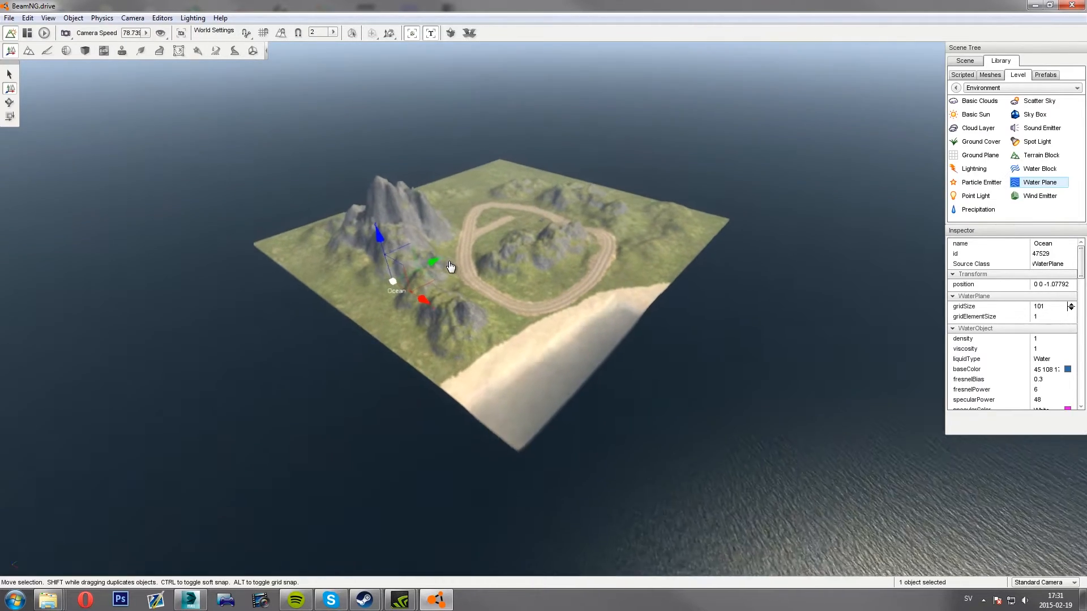
key("s")
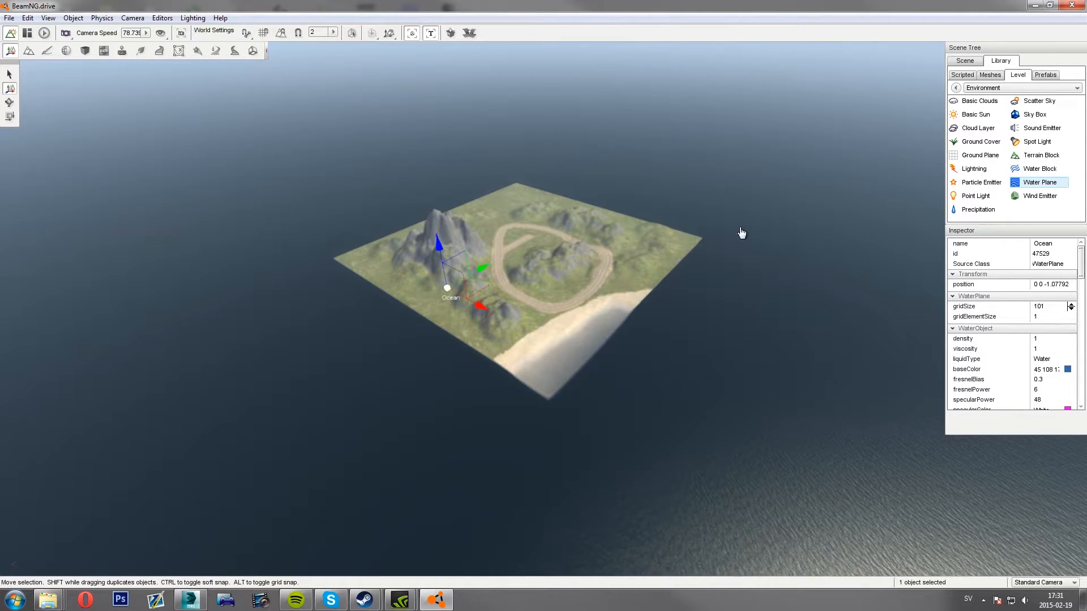
Inspect the sandy shoreline, the waterline and the road loop from close up
key("w")
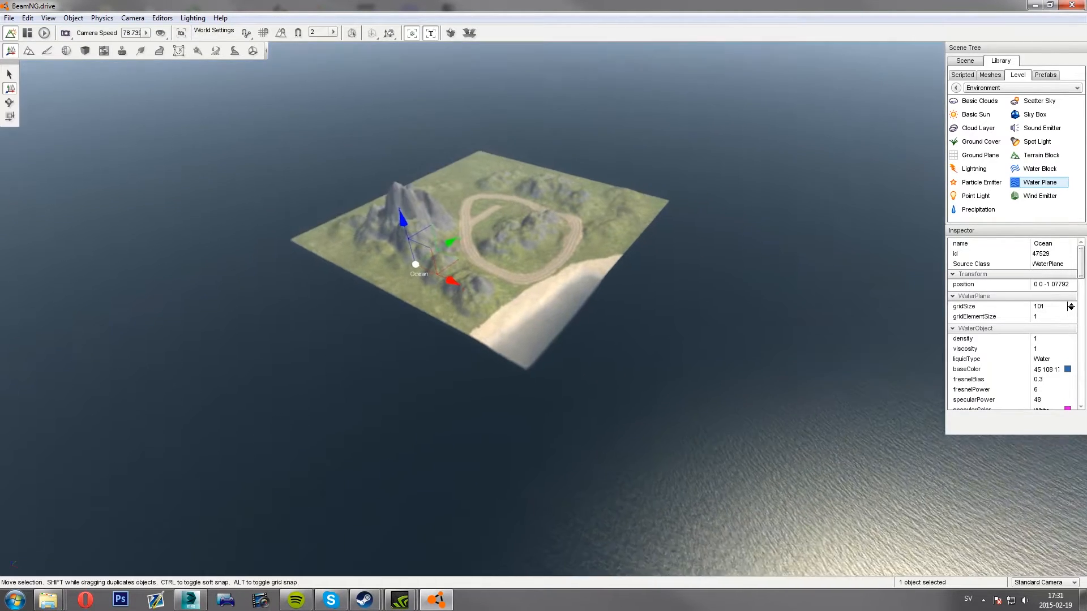
key("w")
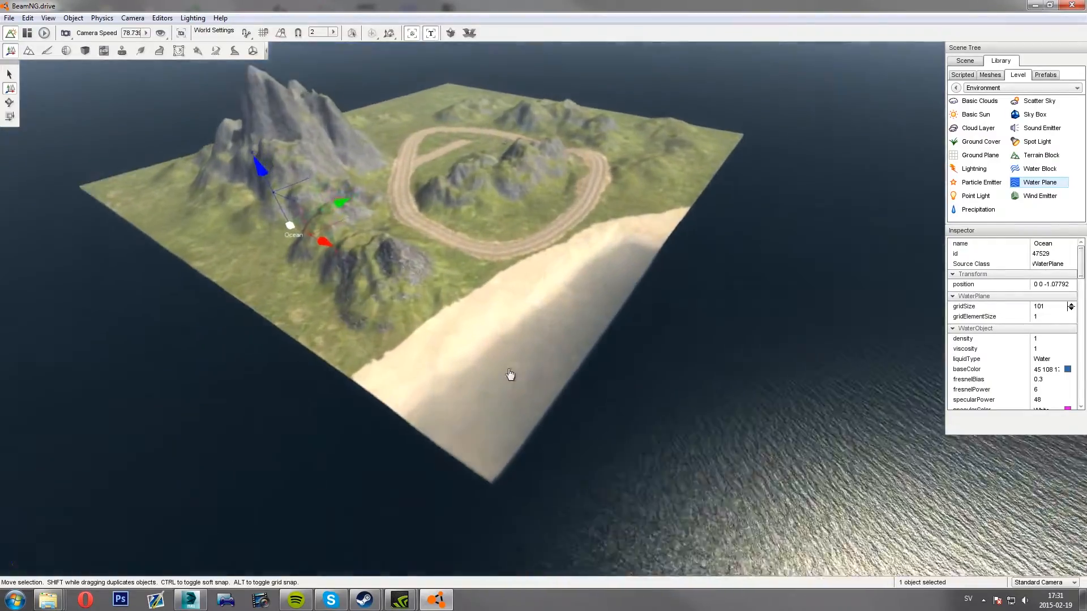
key("w")
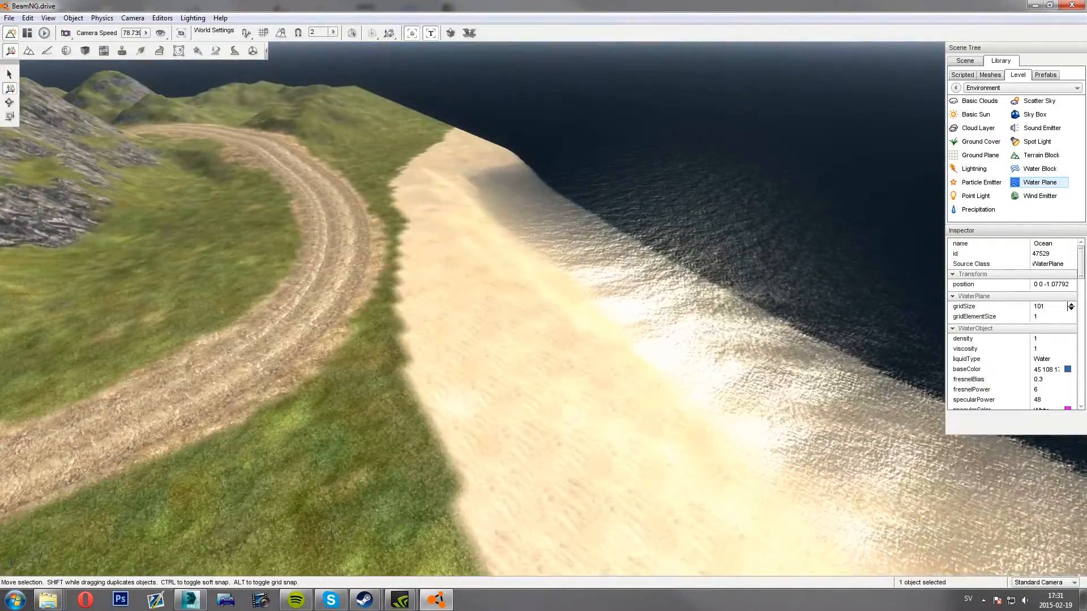
right_click_drag(474, 218, 529, 162)
key("w")
right_click_drag(543, 310, 543, 430)
key("s")
key("s")
mouse_move(543, 310)
right_mouse_down()
mouse_move(628, 210)
mouse_move(577, 209)
mouse_move(571, 295)
mouse_move(589, 289)
mouse_move(526, 311)
mouse_move(464, 306)
mouse_move(419, 249)
mouse_move(498, 306)
mouse_move(470, 272)
mouse_move(466, 303)
mouse_move(537, 302)
mouse_move(589, 351)
mouse_move(543, 357)
mouse_move(526, 300)
right_mouse_up()
key("s")
key("w")
key("w")
key("w")
key("w")
key("s")
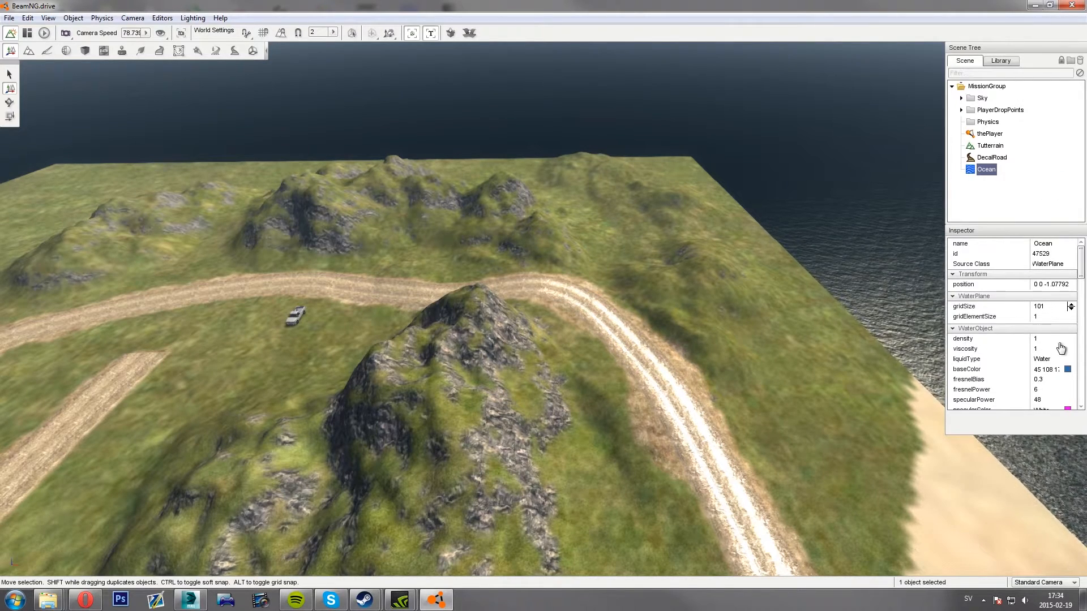
Set the Ocean water plane's density to 1000 and reduce its viscosity to a near-zero value
left_click(1044, 339)
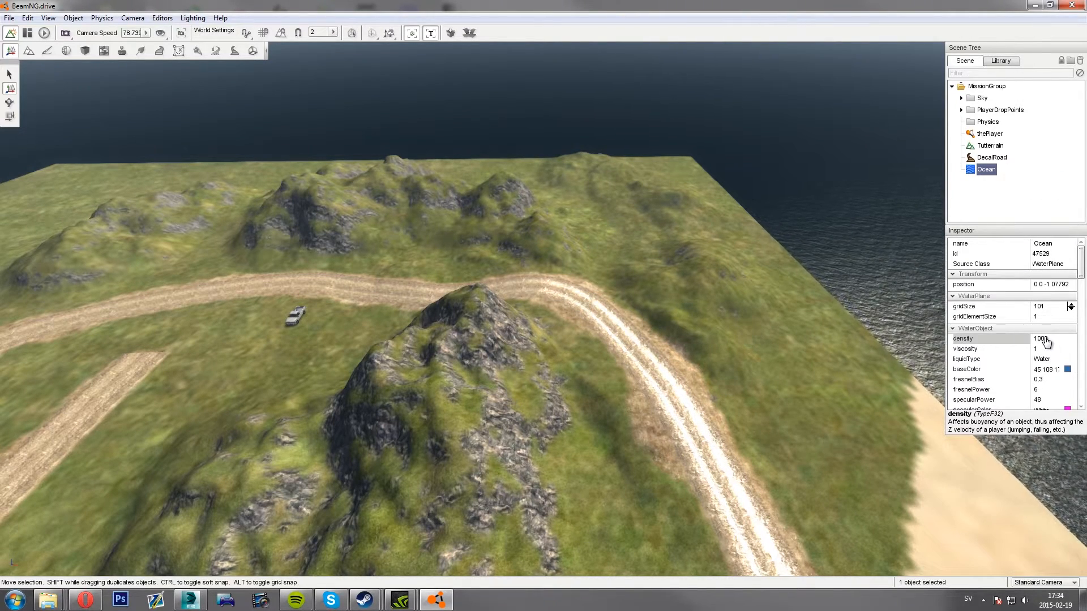
key("Tab")
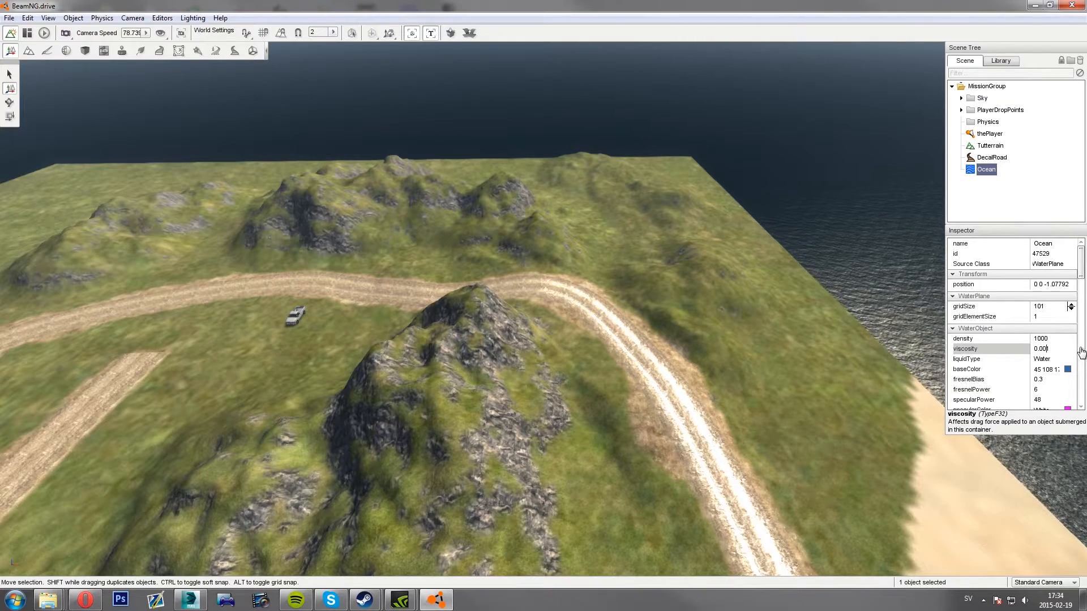
left_click(839, 376)
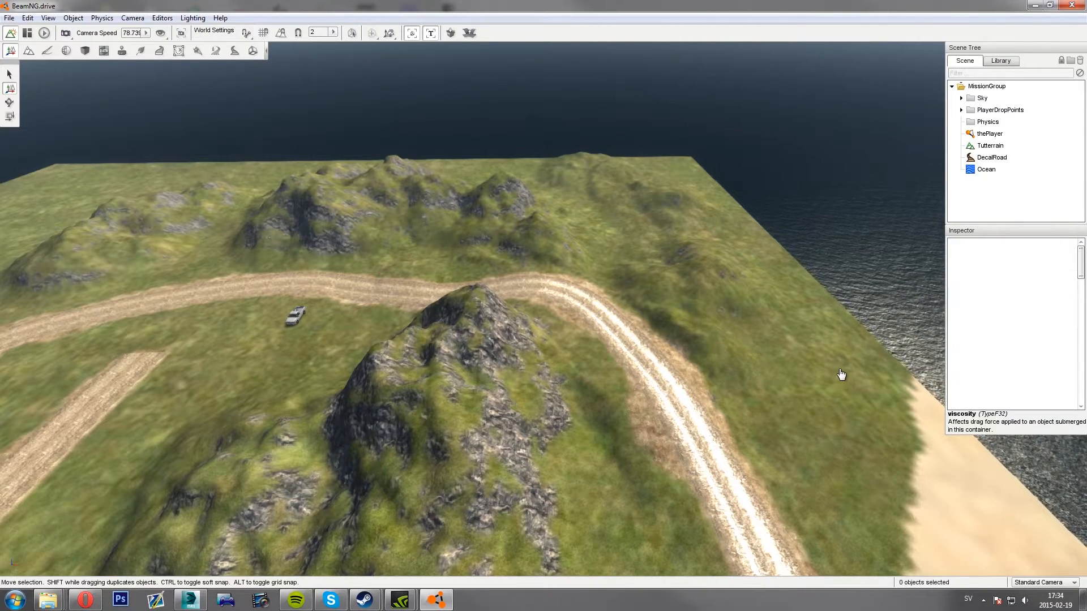
Examine the road loop, the short road spur and the parked truck from above
right_click_drag(839, 376, 769, 369)
left_click(987, 169)
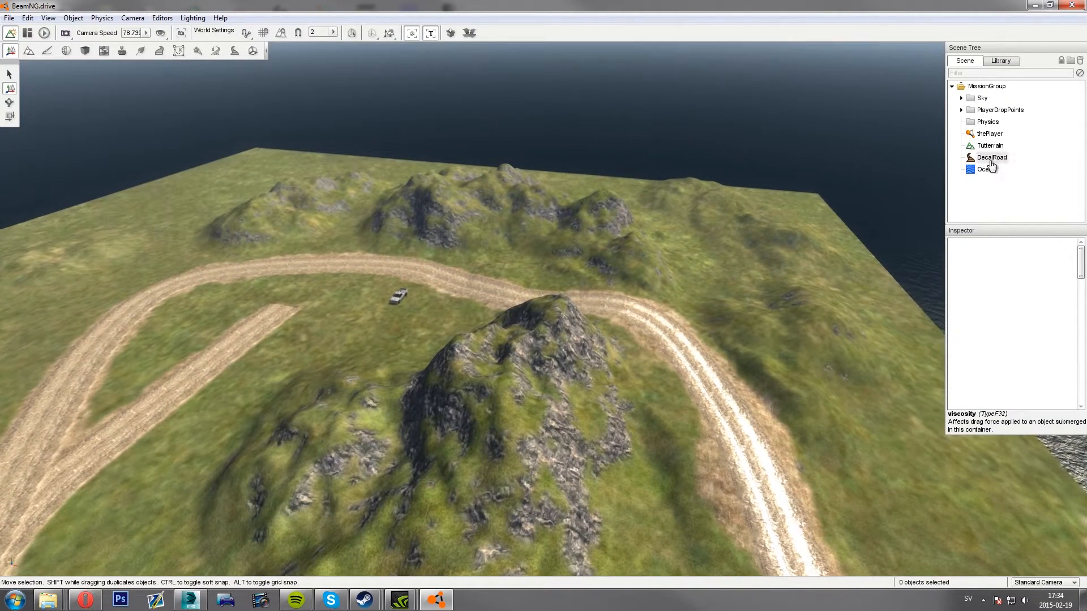
left_click(829, 420)
right_click_drag(840, 418, 784, 417)
key("s")
key("w")
key("s")
key("d")
key("w")
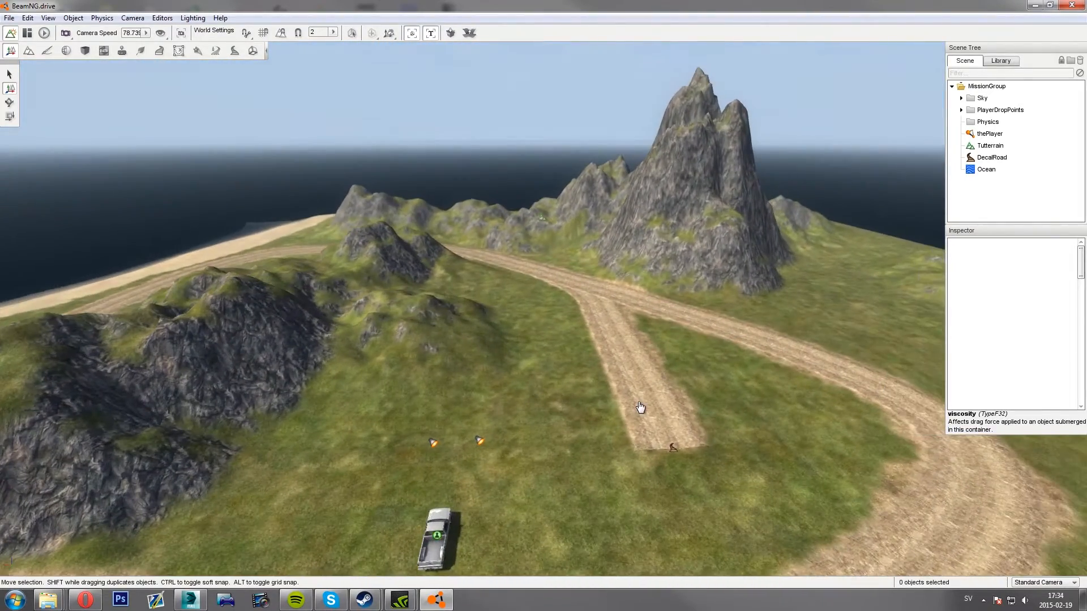
key("s")
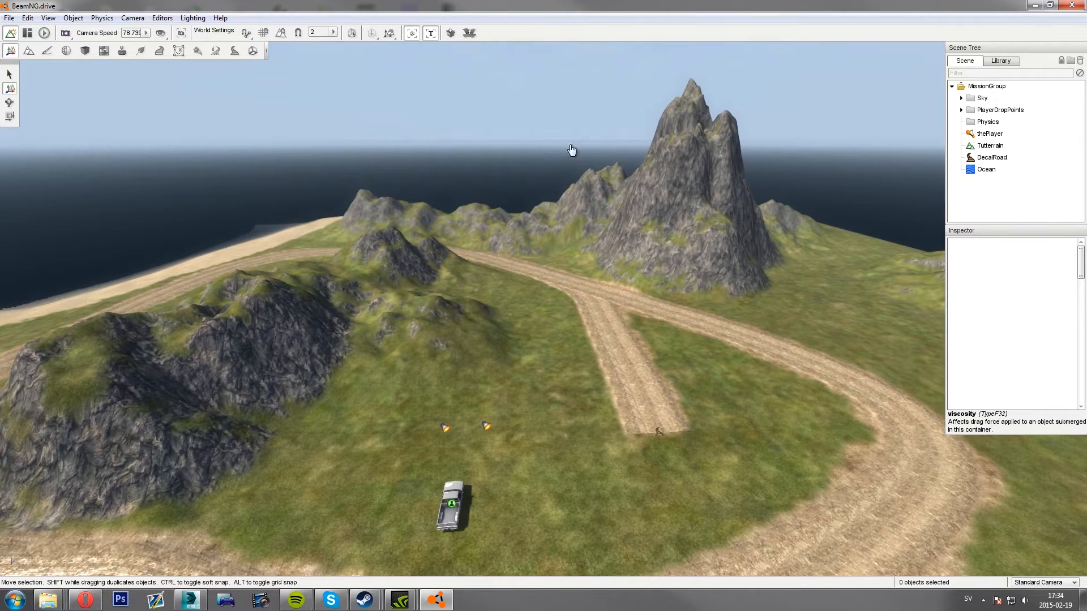
Select the SpawnSphere in the PlayerDropPoints group and move it sideways to an X position of about -5.15
left_click(960, 110)
left_click(1000, 128)
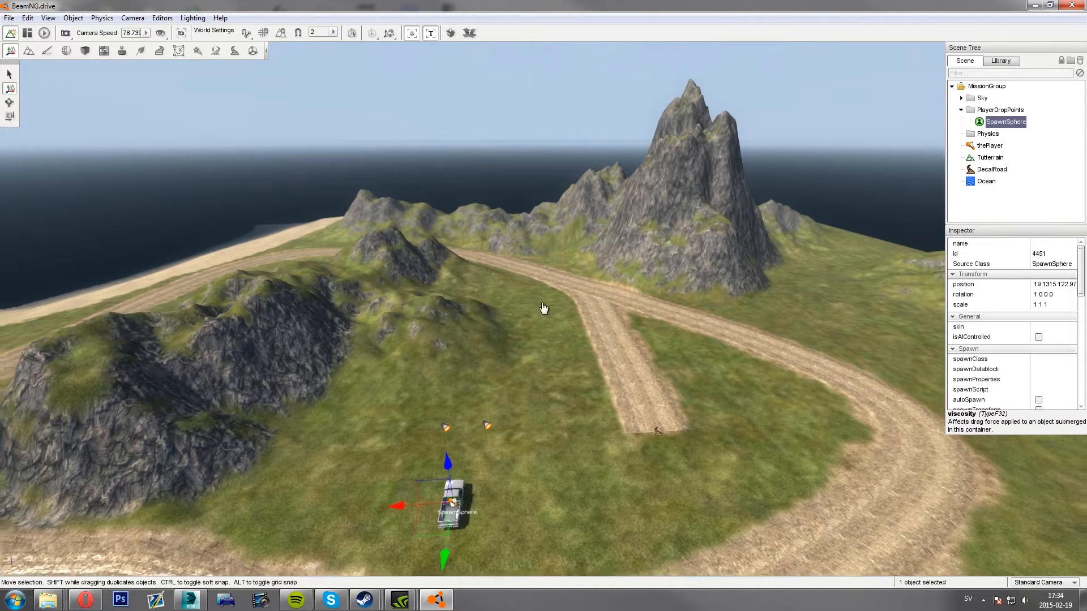
left_click_drag(390, 460, 569, 436)
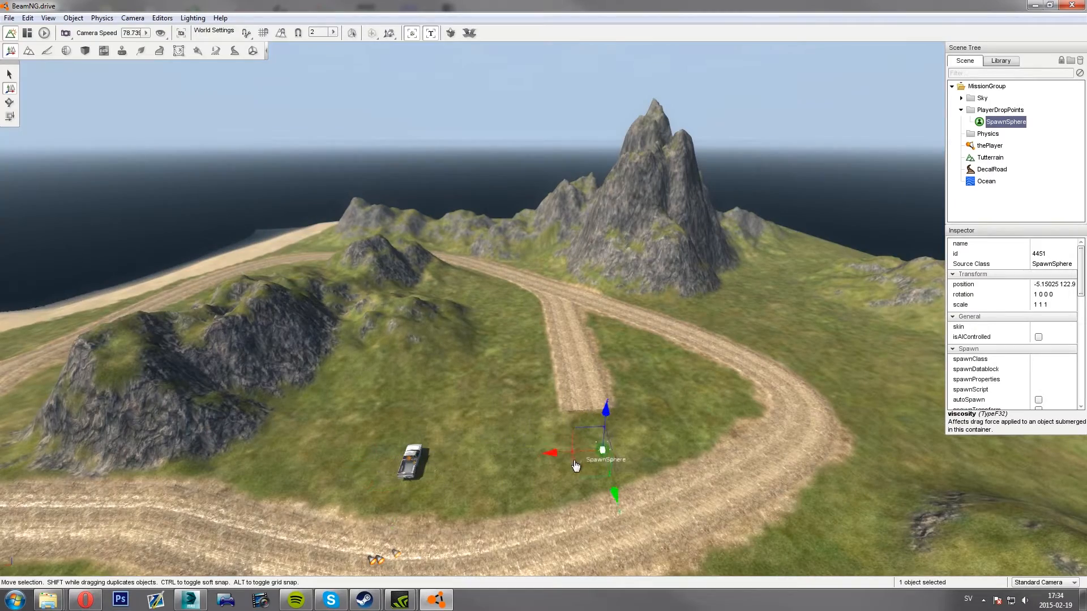
Move the SpawnSphere onto the end of the short road spur, at about X -5.27 and Y 107.5
left_click_drag(616, 497, 589, 425)
key("w")
right_click_drag(589, 426, 594, 382)
key("s")
left_click_drag(615, 289, 542, 264)
key("d")
right_click_drag(529, 269, 419, 305)
left_click_drag(583, 240, 586, 241)
key("s")
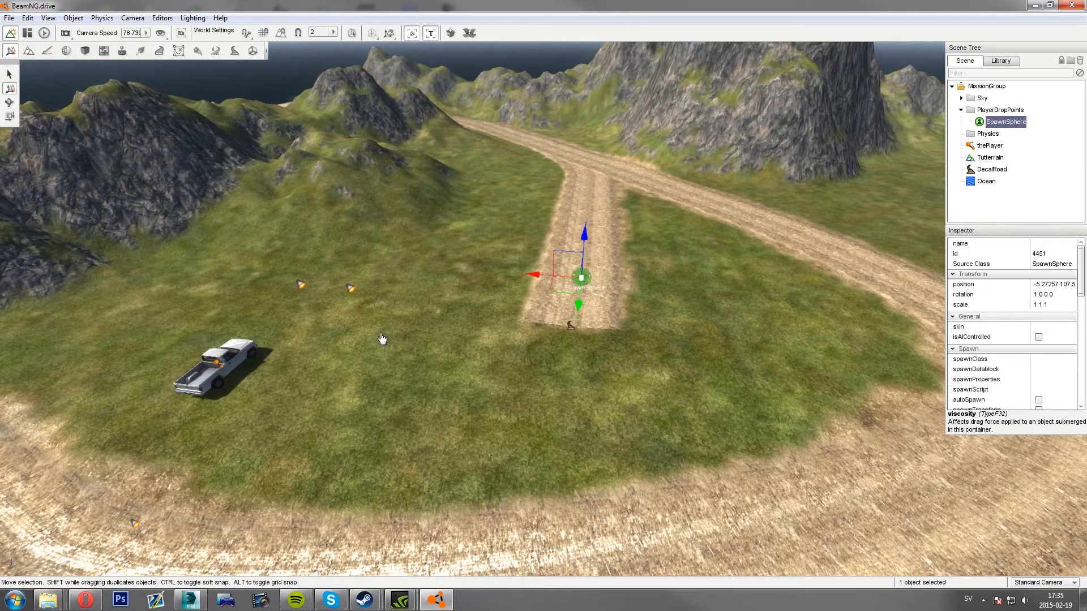
Inspect the parked pickup truck and the hills ahead of it from ground level
right_click_drag(363, 331, 286, 268)
key("w")
key("s")
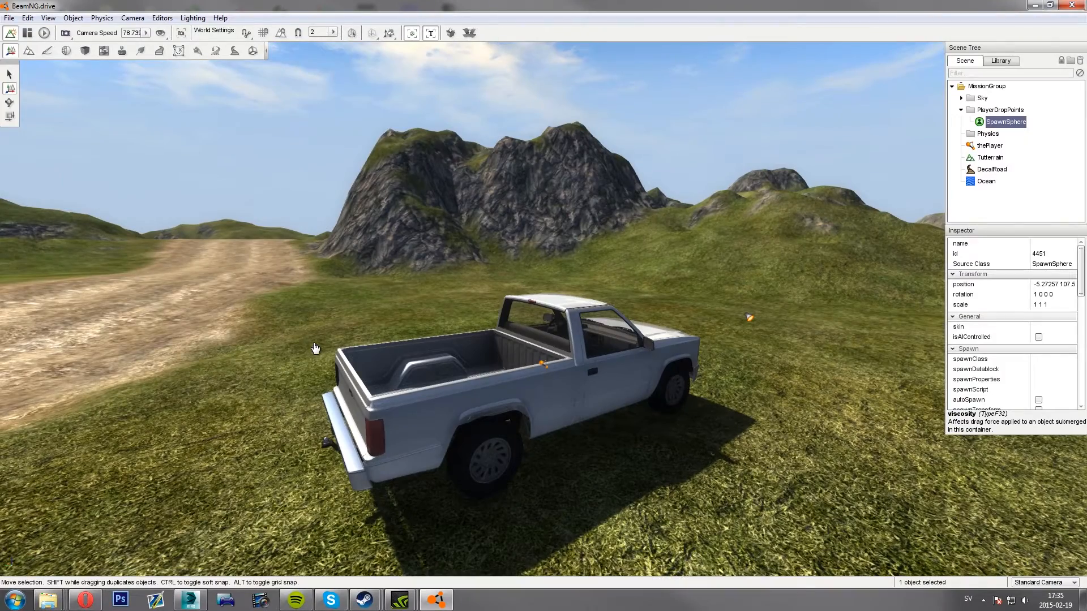
key("w")
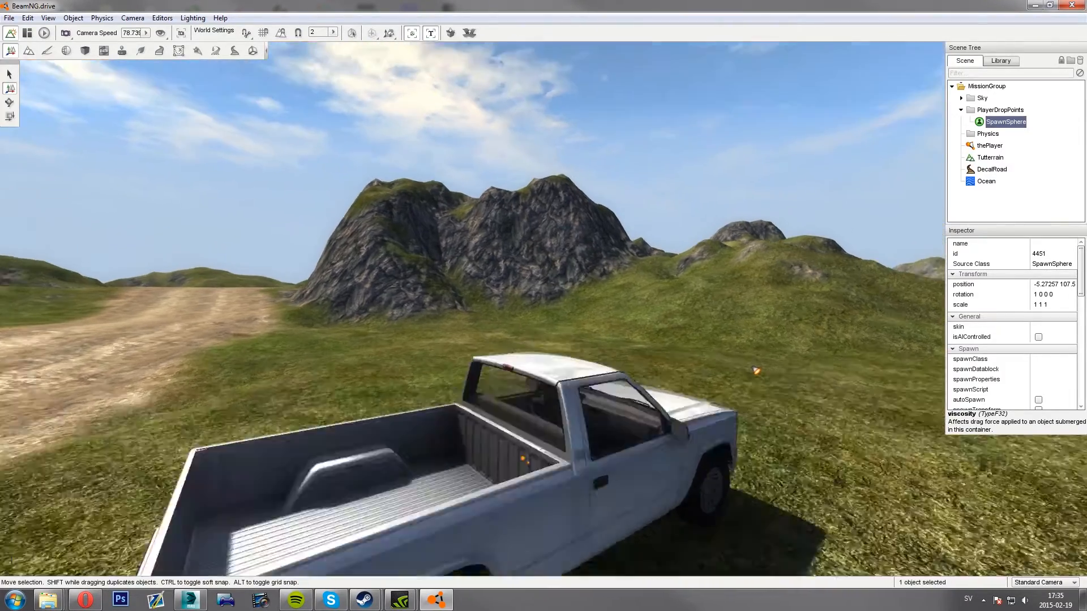
key("s")
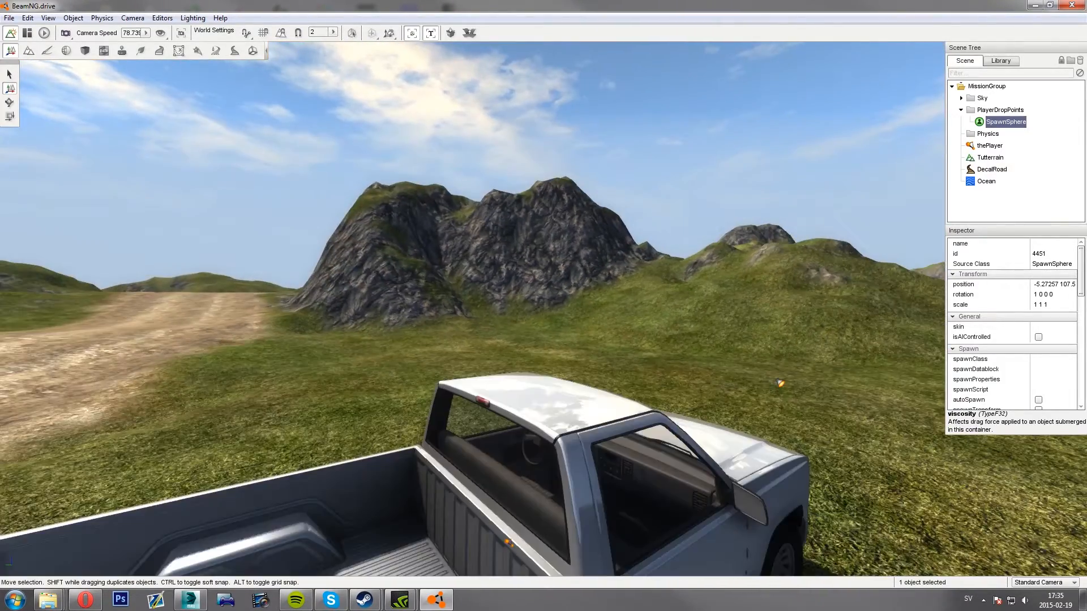
Examine the whole road loop from overhead, then the spawn point on the road spur
right_click_drag(286, 269, 461, 260)
key("w")
right_click_drag(319, 272, 367, 339)
key("s")
key("s")
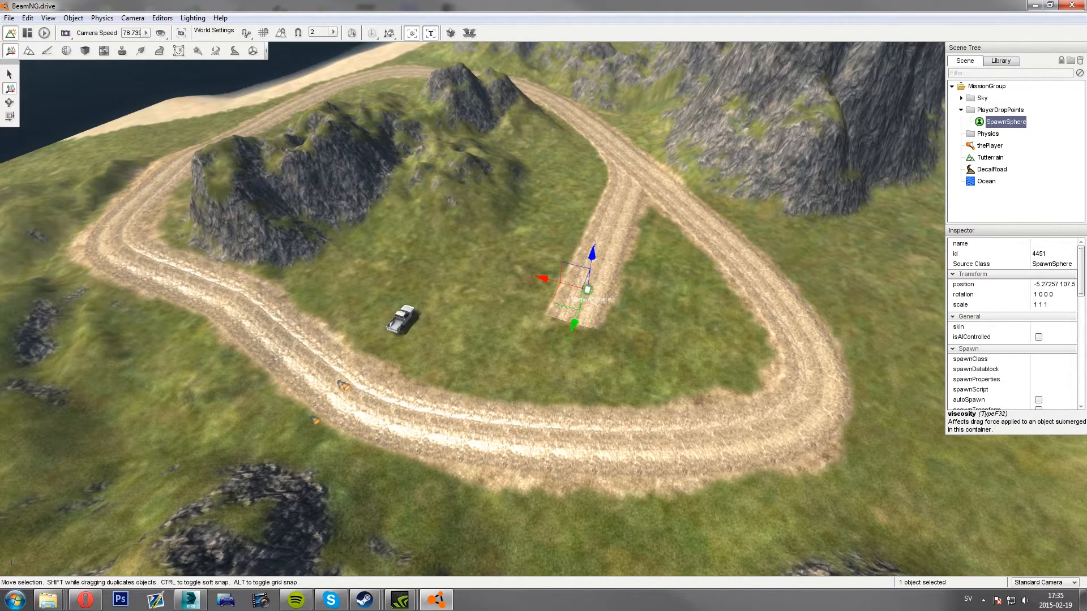
key("s")
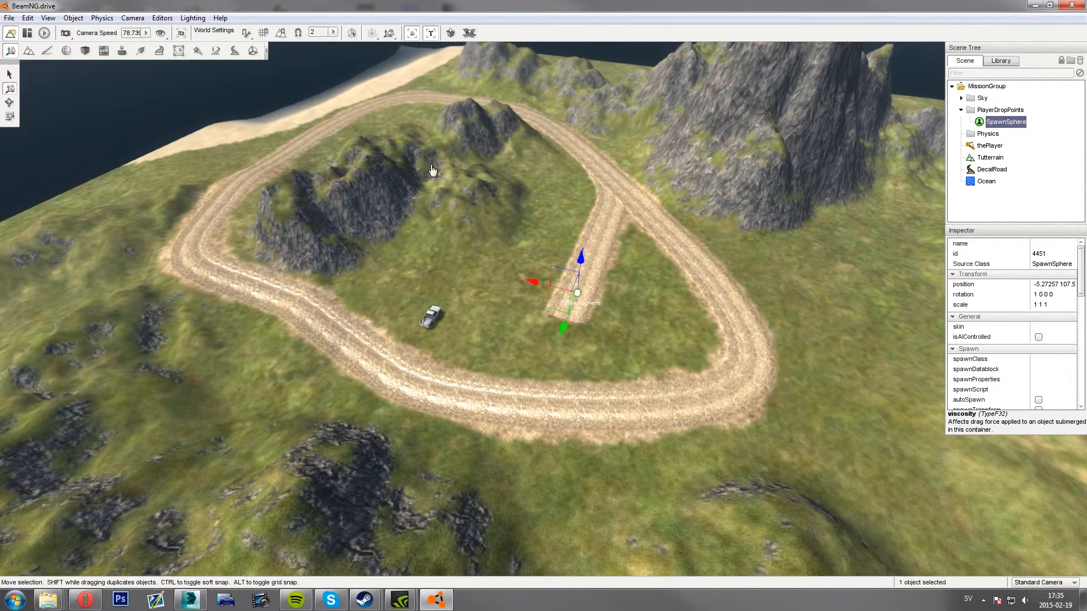
key("s")
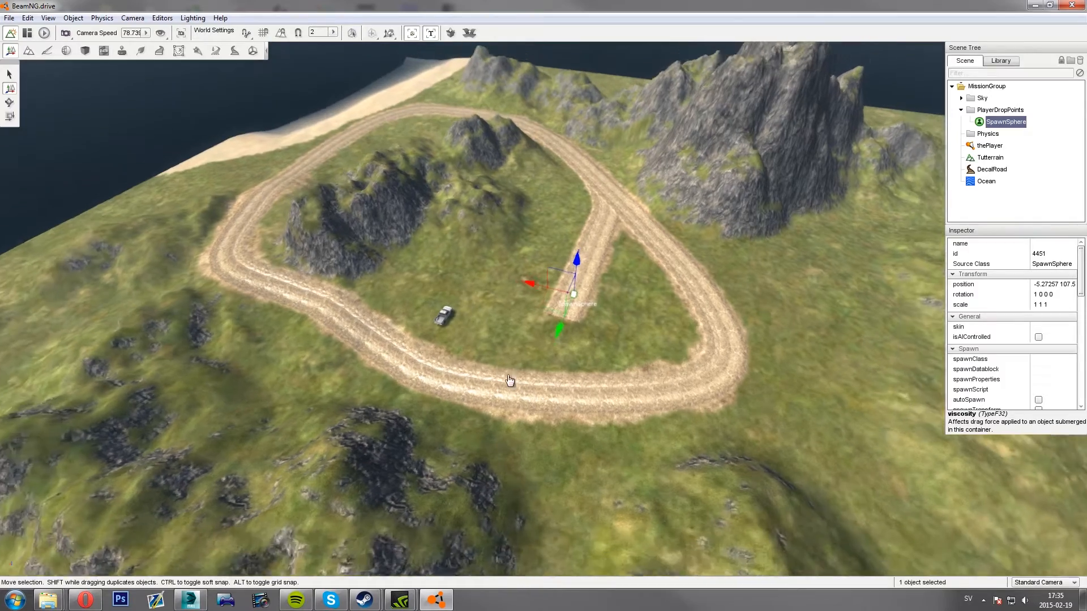
right_click_drag(469, 152, 365, 207)
key("d")
key("w")
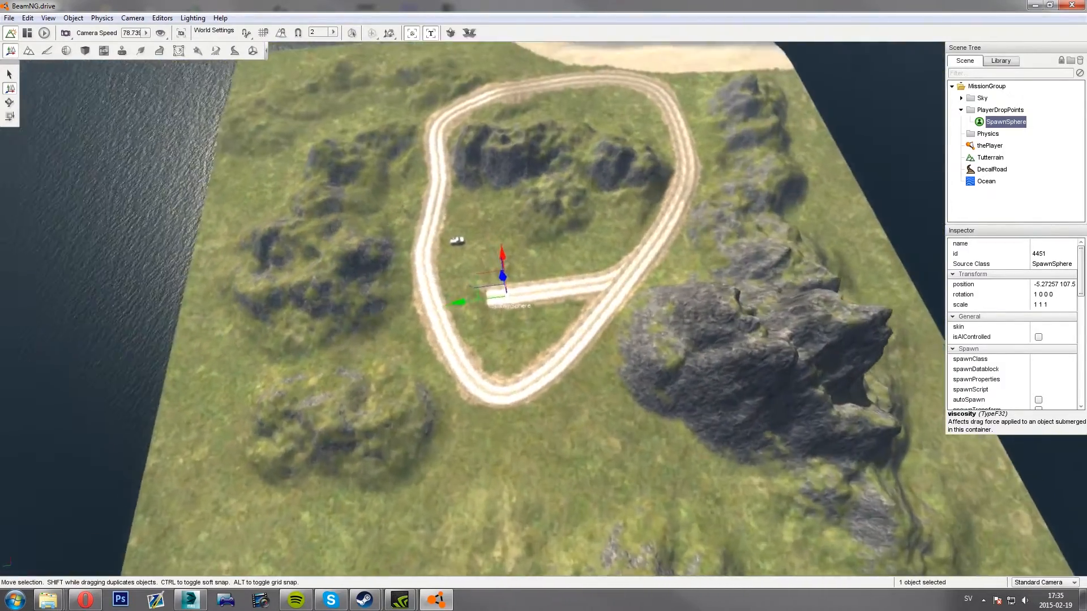
key("s")
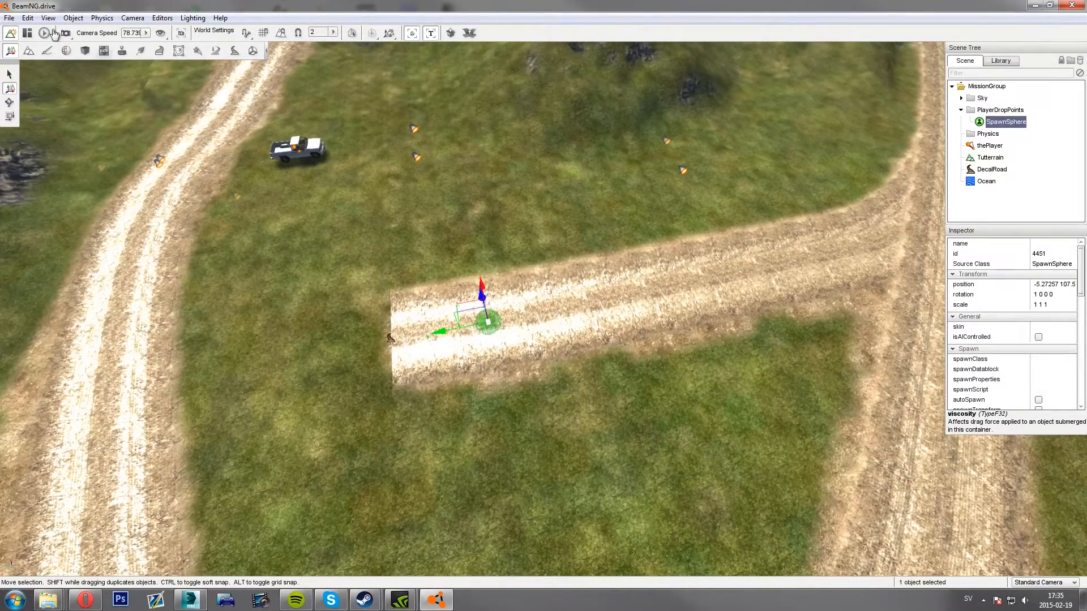
Save the level and collapse the PlayerDropPoints group in the scene tree
left_click(9, 18)
left_click(79, 56)
left_click(960, 110)
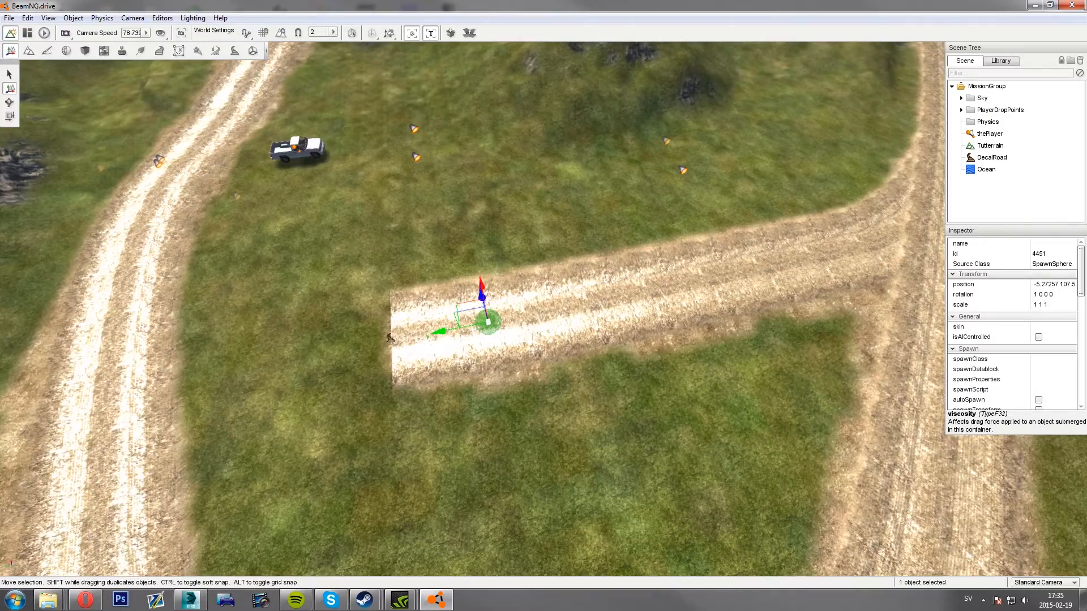
Inspect the spawn point's placement on the road spur from several angles and distances
key("w")
right_click_drag(543, 306, 65, 294)
key("s")
key("w")
key("s")
key("w")
key("w")
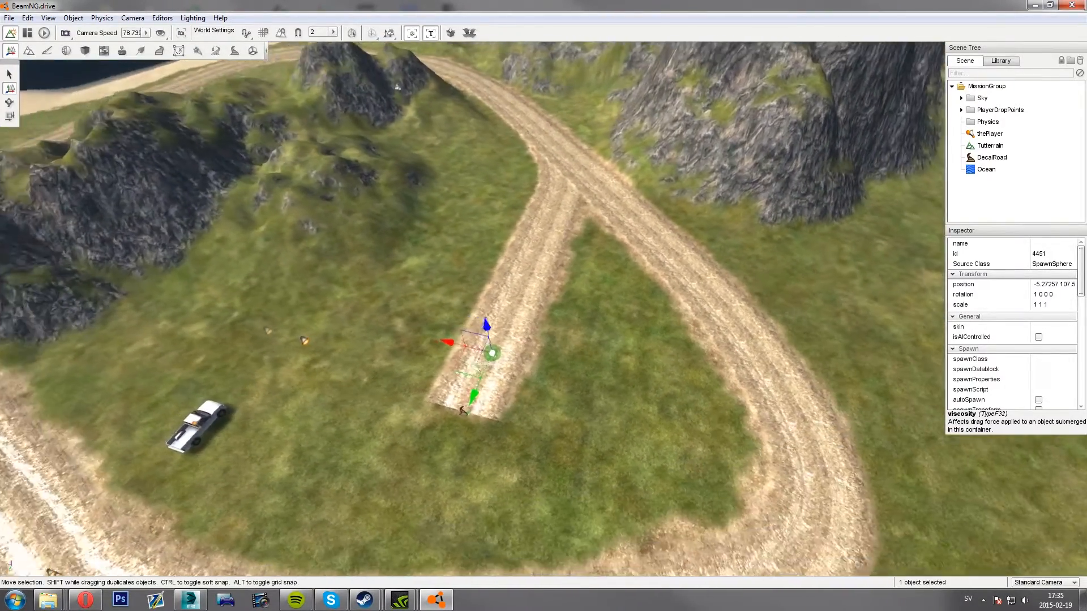
right_click_drag(656, 176, 713, 198)
key("a")
key("w")
key("w")
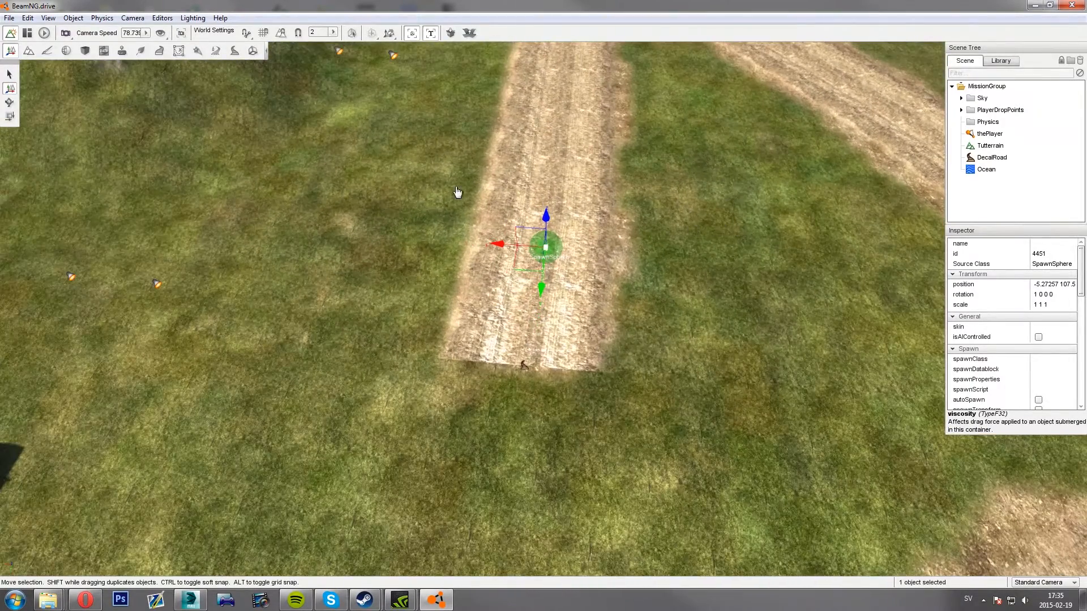
right_click_drag(523, 198, 480, 203)
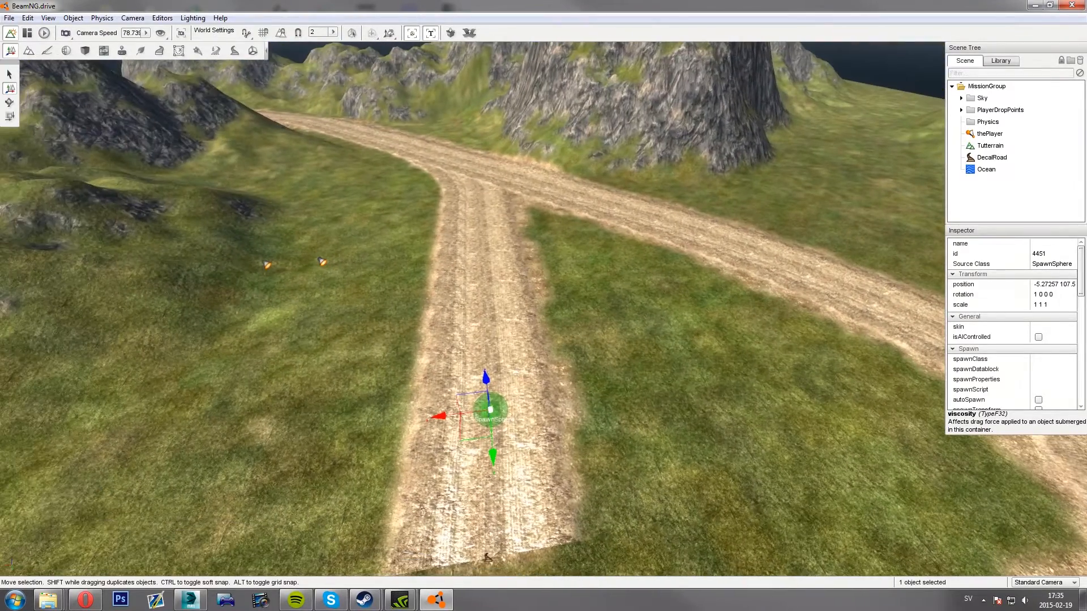
Open the levels/Tutorial/art/shapes/buildings folder in the mesh library
left_click(999, 61)
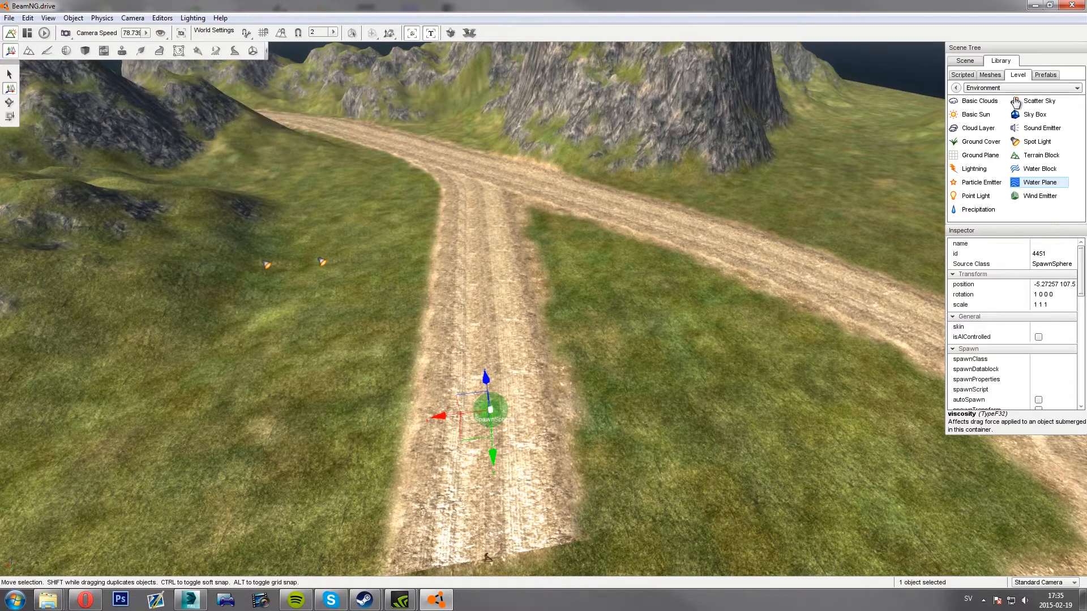
left_click(991, 76)
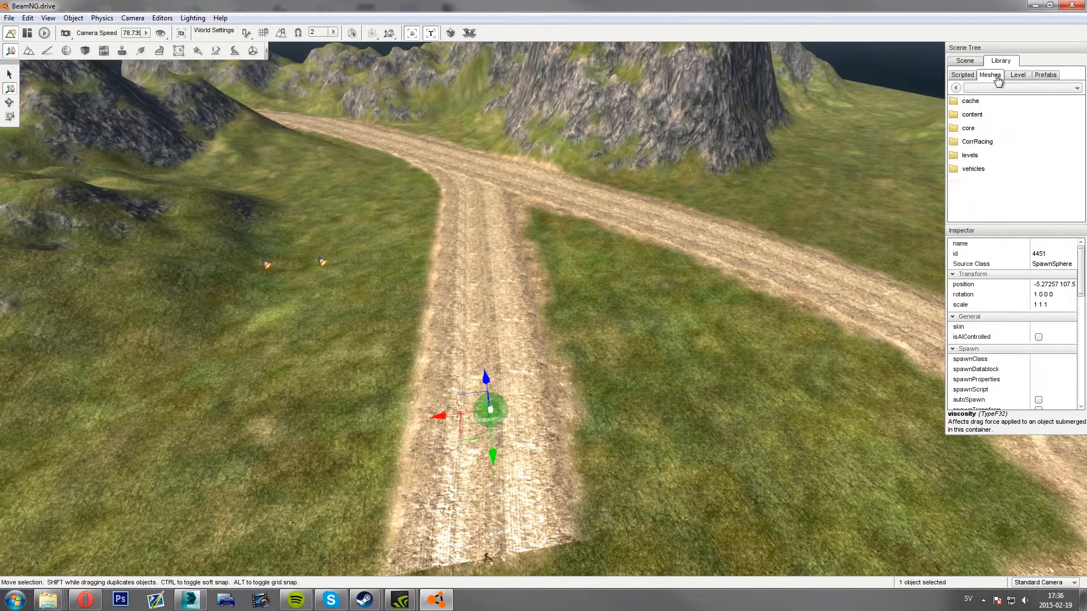
double_click(983, 157)
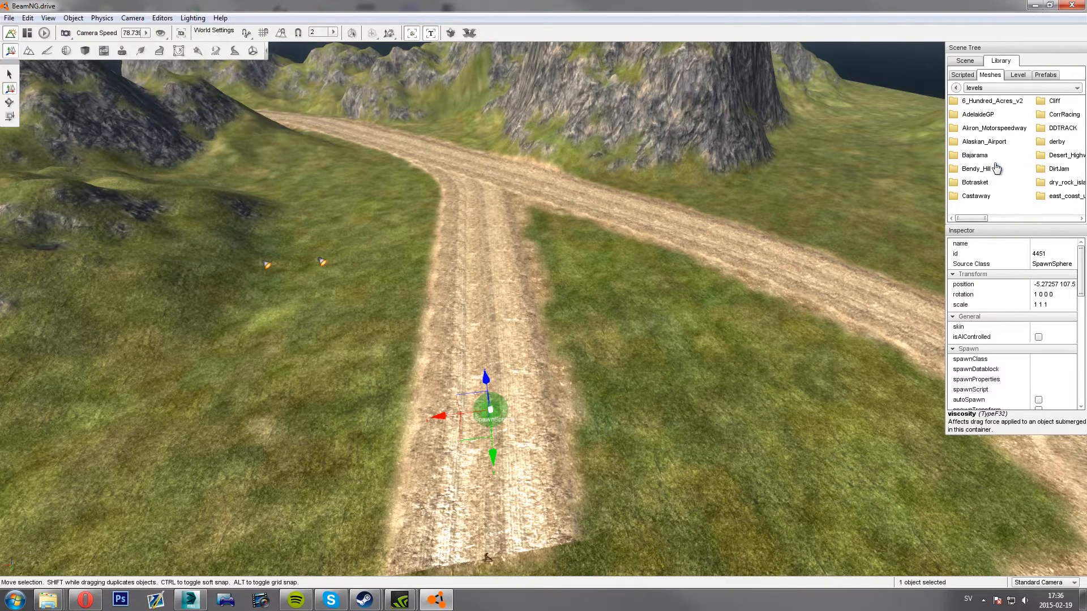
left_click_drag(972, 223, 1059, 223)
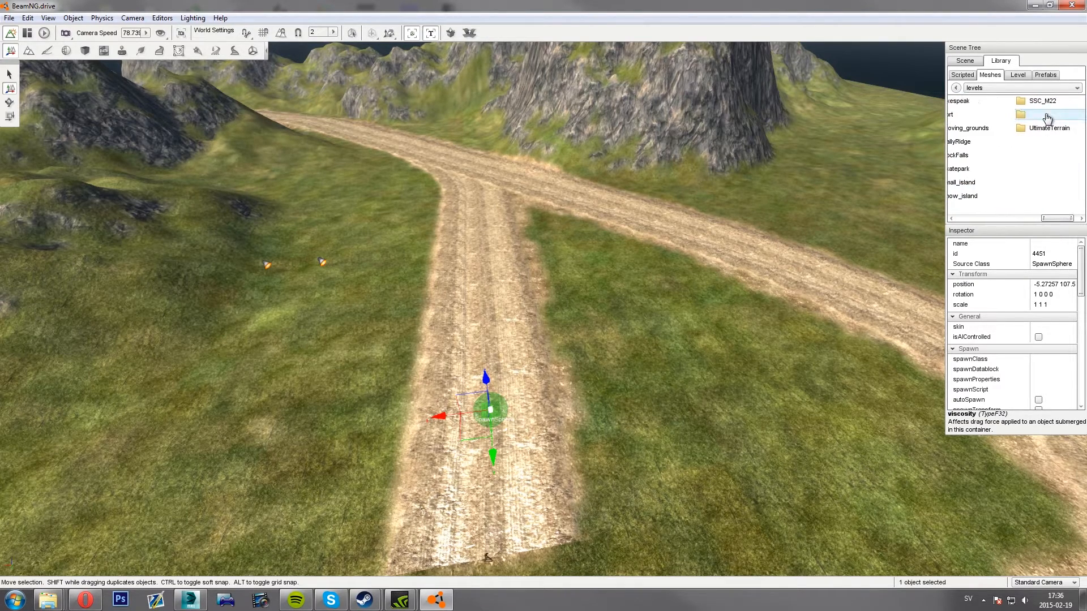
double_click(1047, 116)
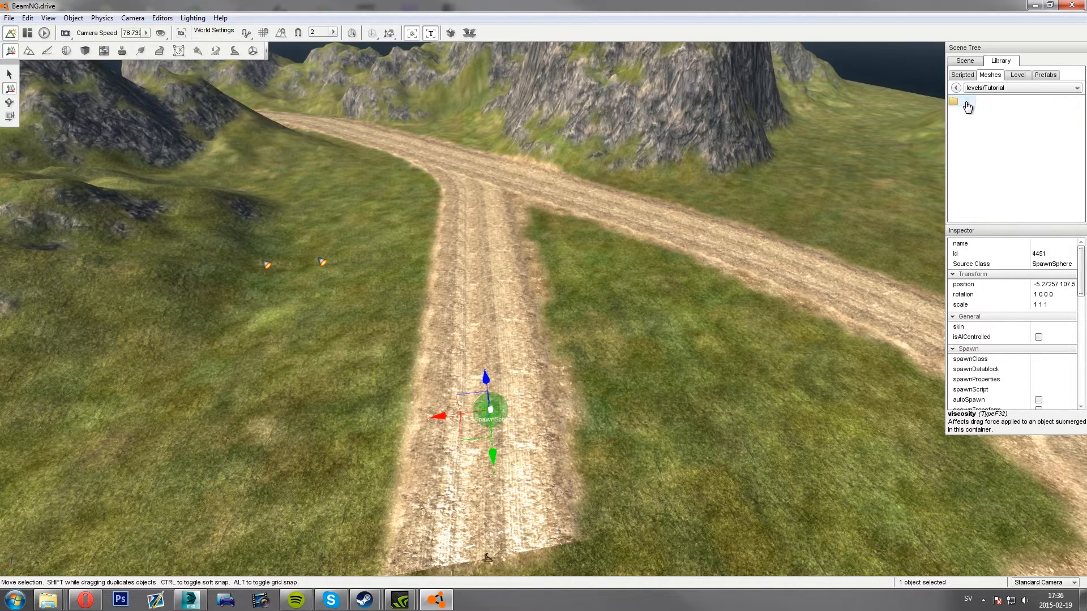
double_click(967, 105)
double_click(974, 104)
double_click(984, 102)
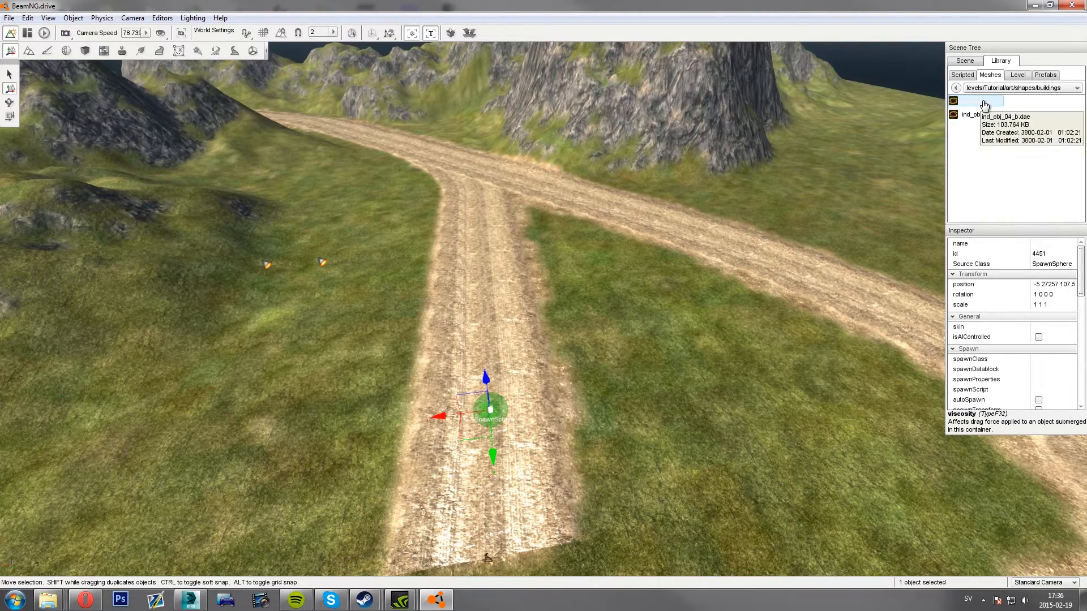
Place the first ind_obj_04_b building mesh beside the road spur and delete it again
double_click(984, 104)
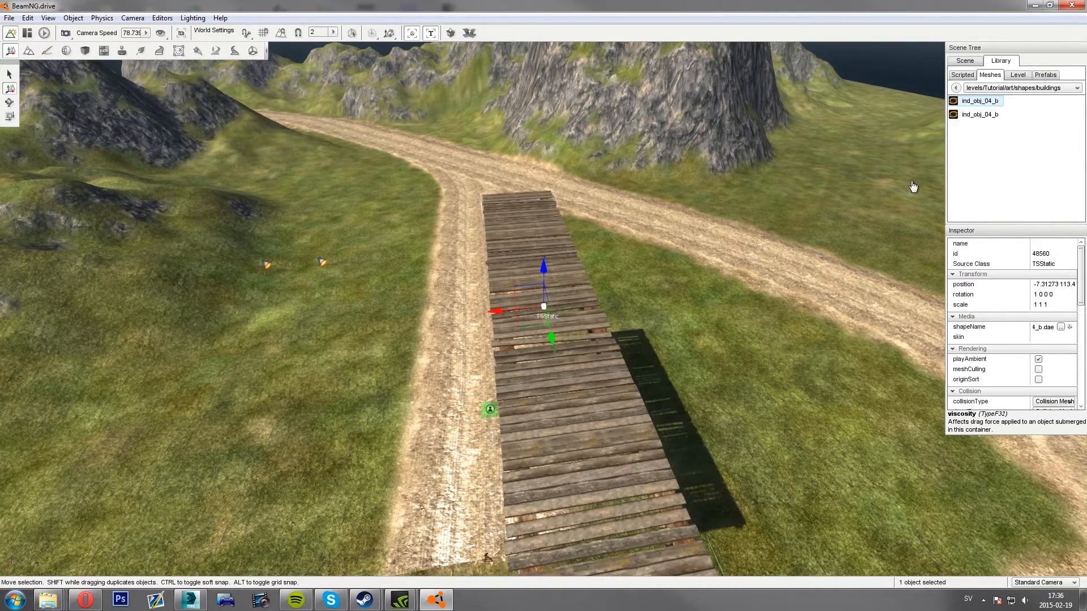
mouse_move(747, 252)
right_mouse_down()
mouse_move(804, 262)
mouse_move(747, 252)
right_mouse_up()
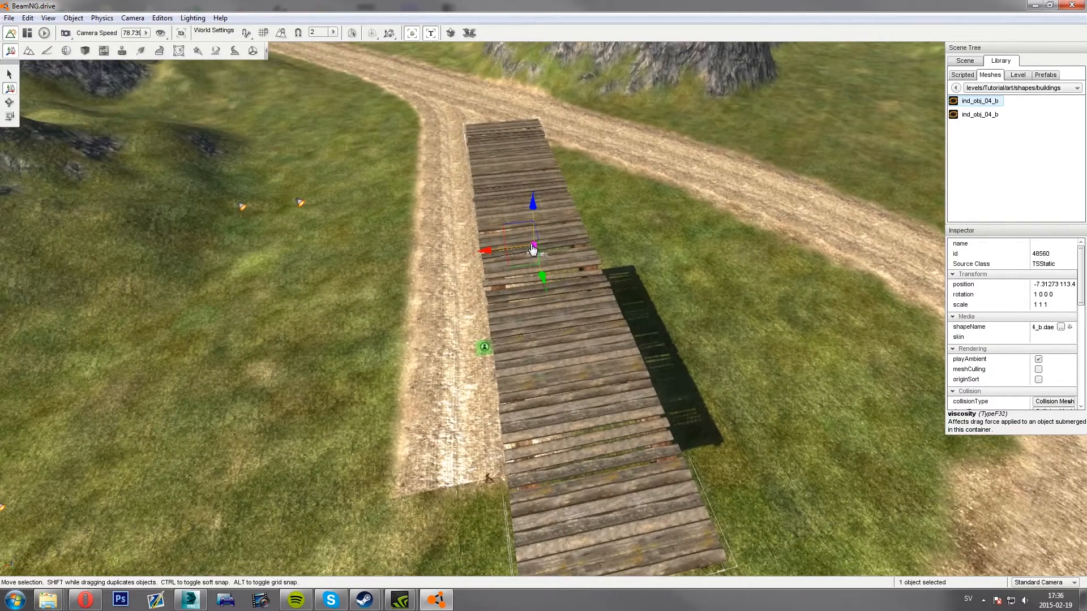
key("Delete")
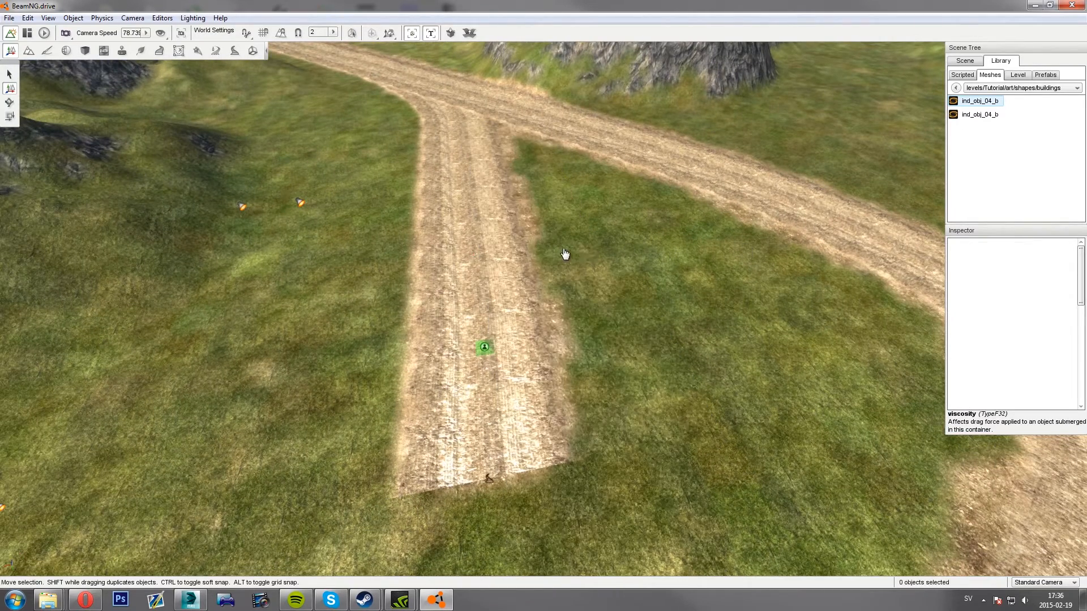
Open the levels/Tutorial/art/shapes/misc mesh folder and look through its models
left_click(955, 88)
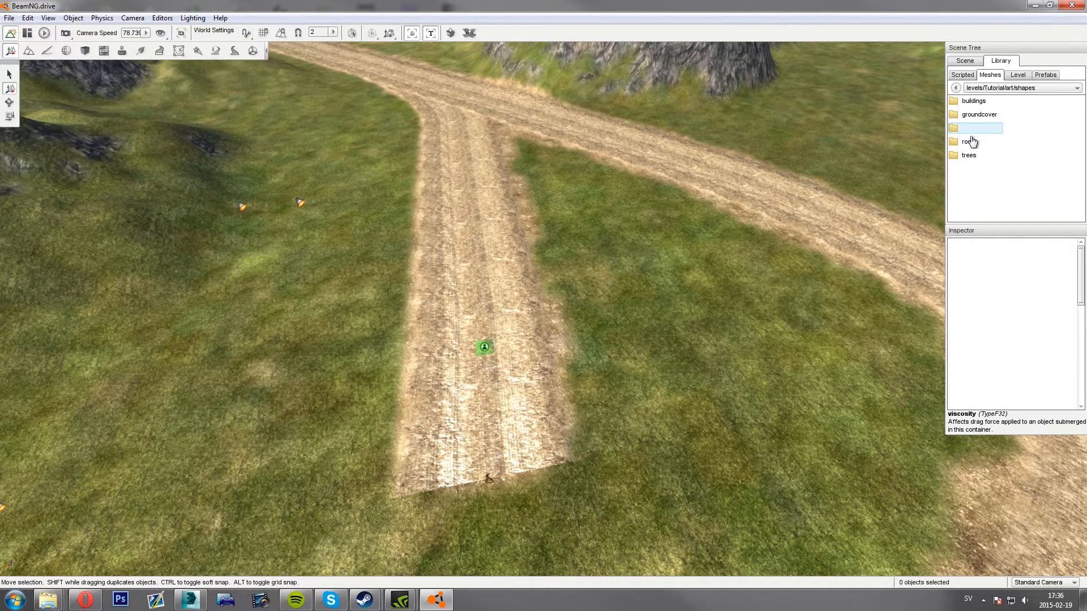
left_click(972, 133)
mouse_move(960, 224)
left_mouse_down()
mouse_move(1070, 226)
mouse_move(1002, 212)
mouse_move(958, 221)
left_mouse_up()
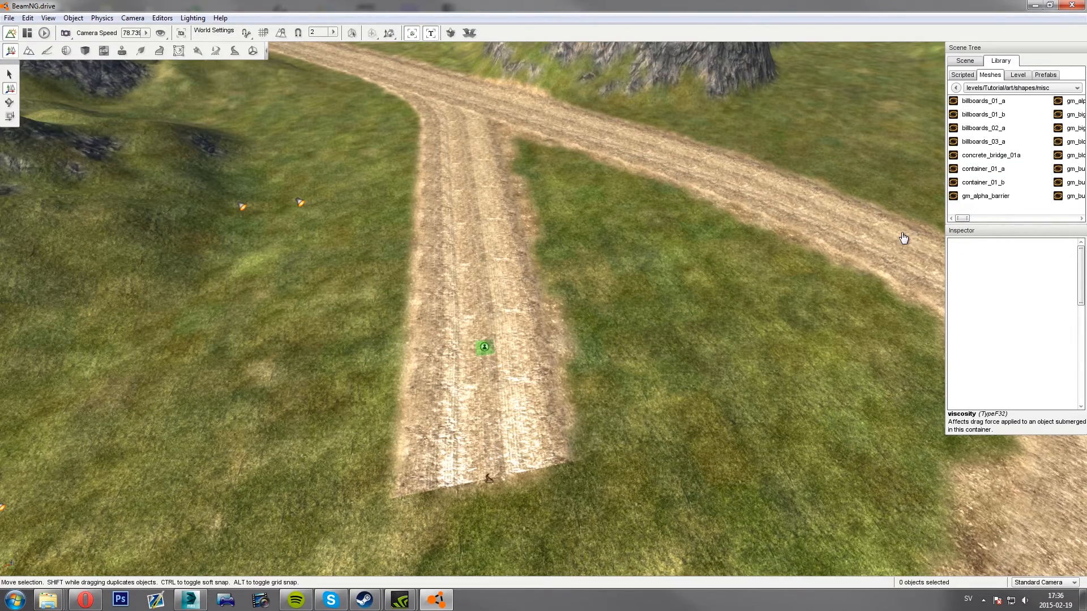
Save the level with the whole island in view
mouse_move(903, 238)
right_mouse_down()
mouse_move(855, 243)
mouse_move(781, 203)
mouse_move(702, 181)
mouse_move(775, 184)
mouse_move(892, 233)
right_mouse_up()
key("s")
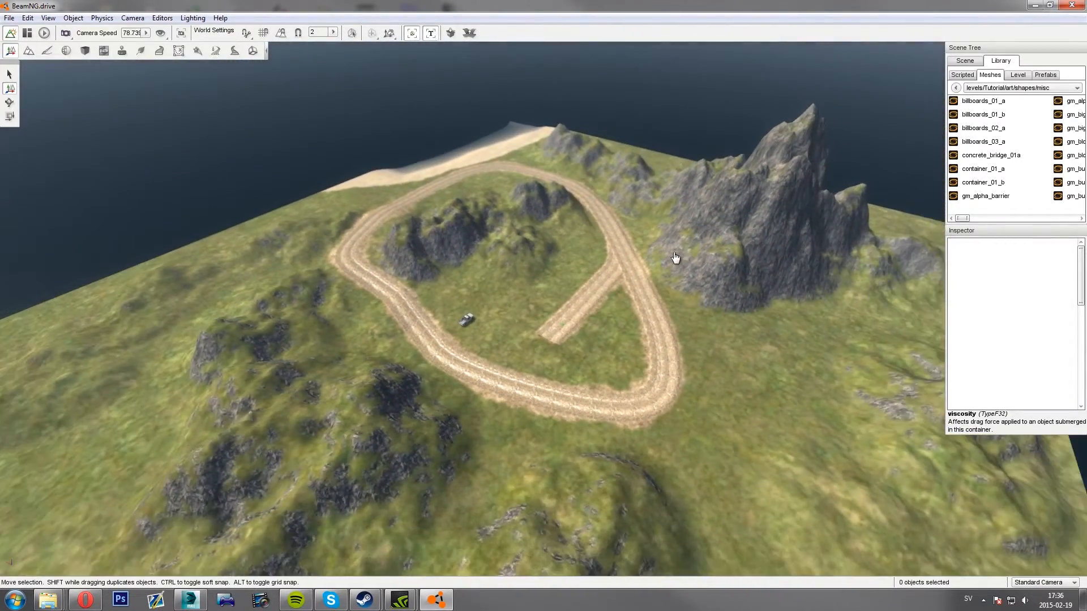
right_click_drag(675, 258, 649, 258)
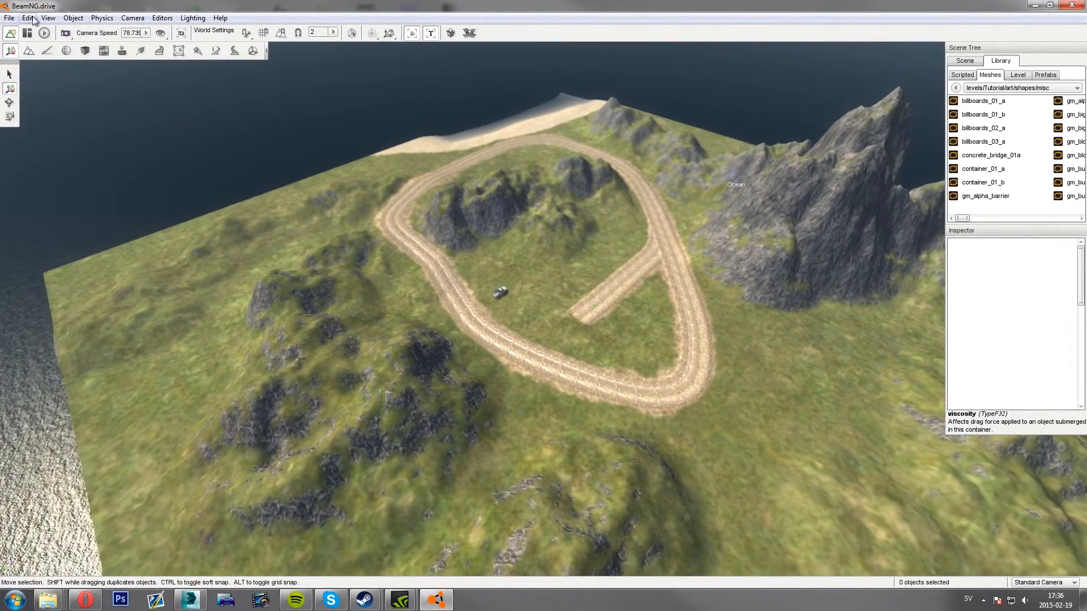
left_click(10, 19)
left_click(24, 57)
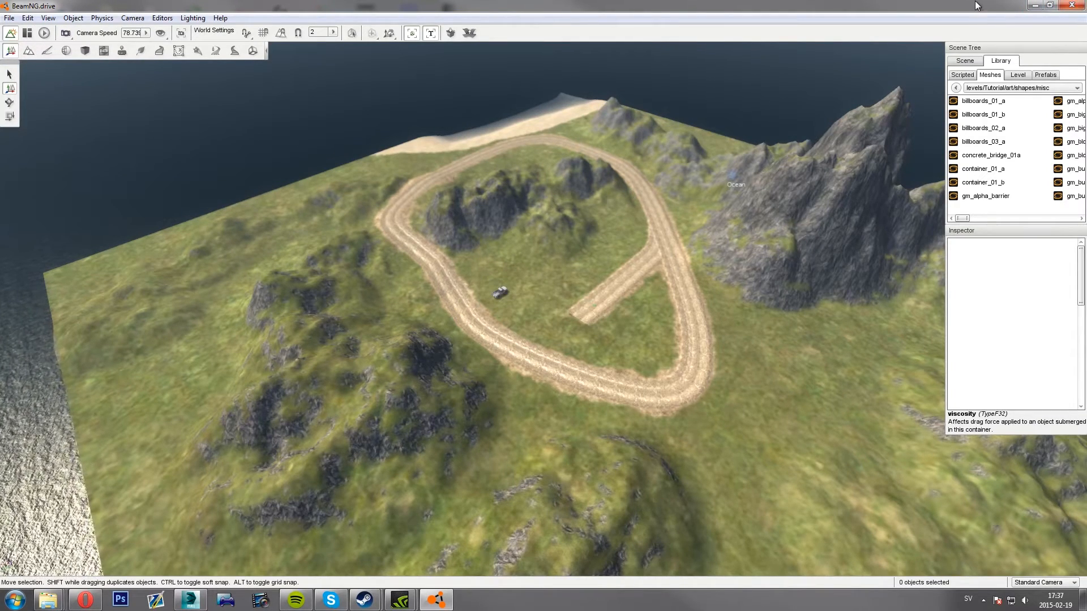
Switch to the Windows Explorer window showing the Tutorial level folder and move it towards the middle of the screen
mouse_move(65, 604)
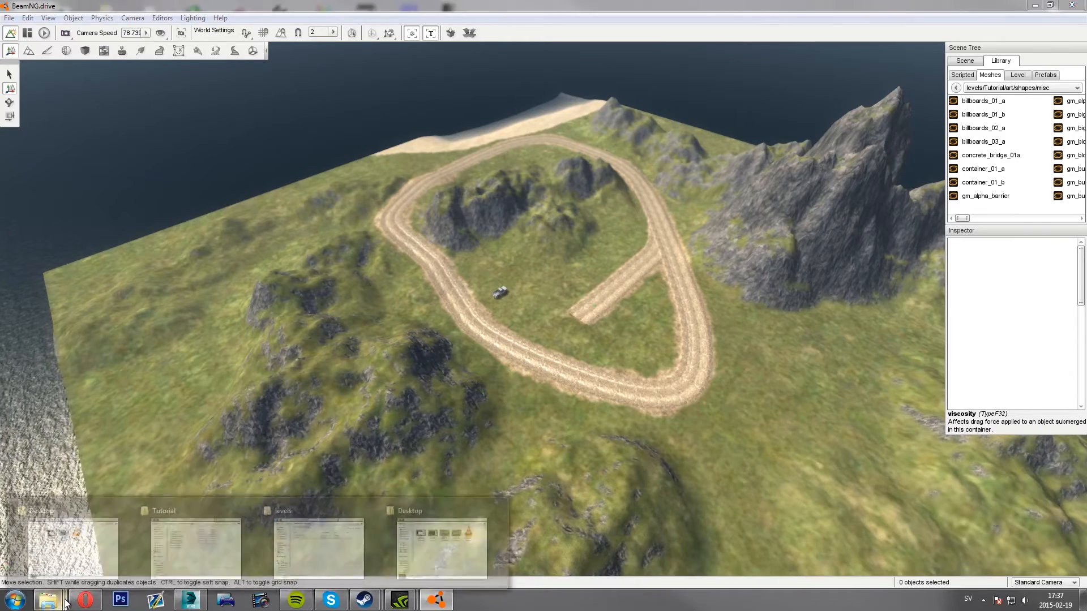
left_click(192, 538)
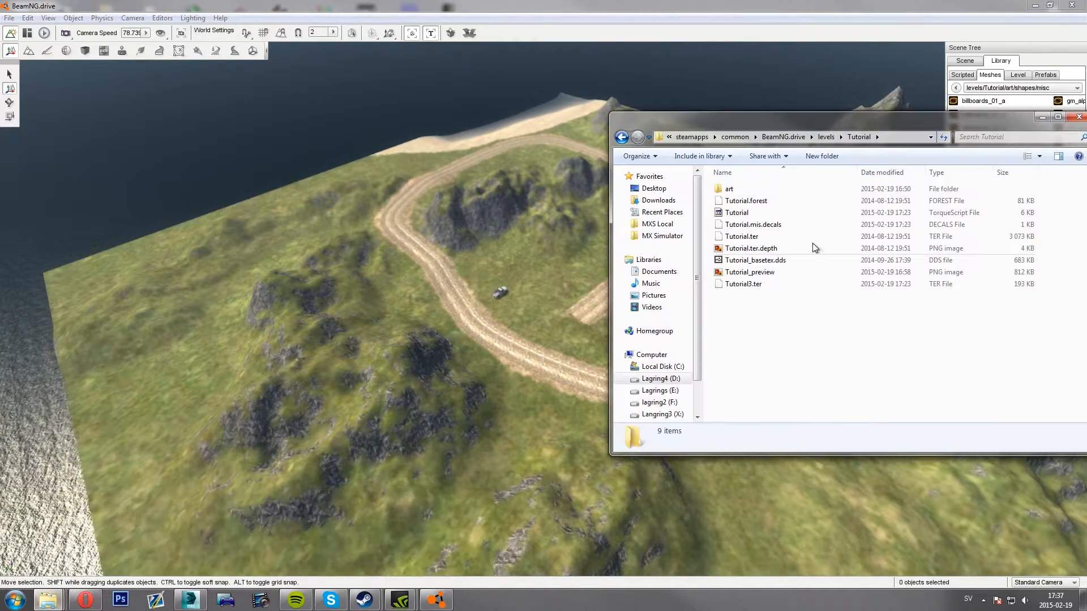
left_click_drag(786, 117, 596, 127)
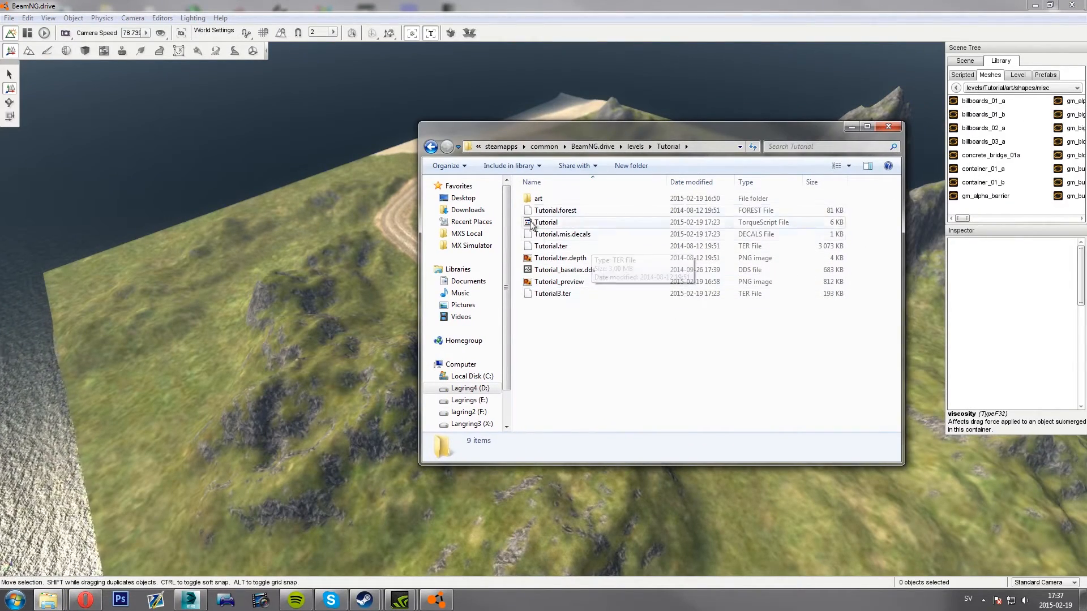
Open the east_cost_usa level's art/shapes/buildings folder and look through its files
left_click(538, 198)
key("BackSpace")
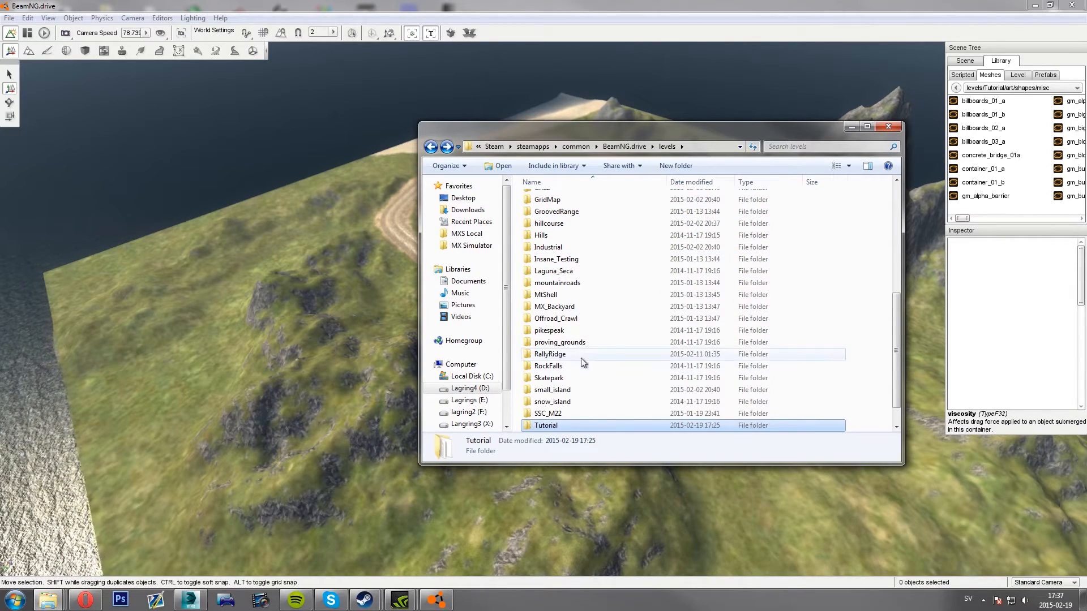
scroll(577, 332, "up", 1)
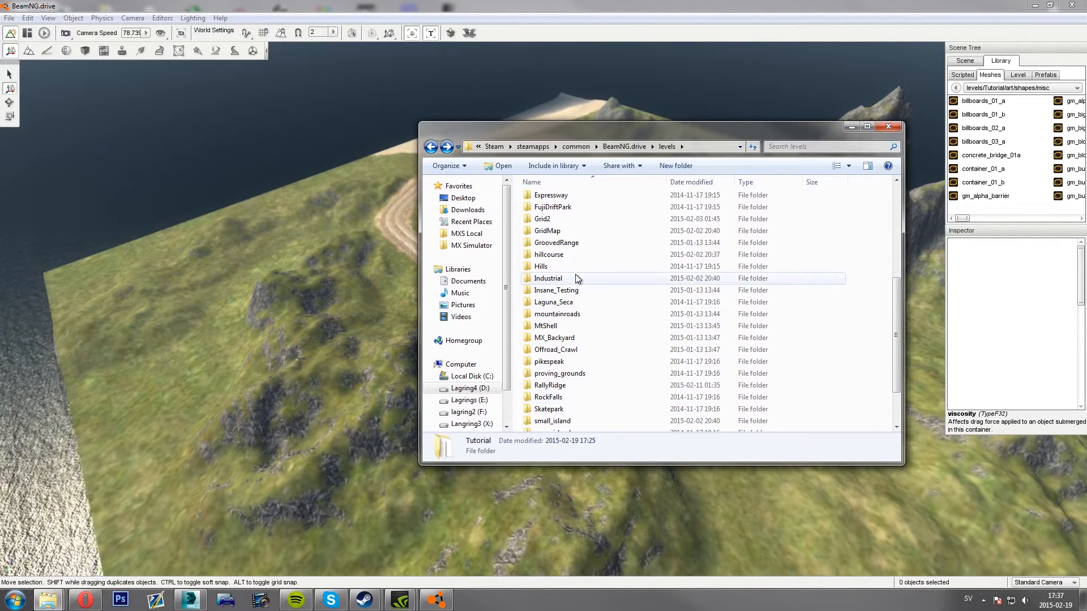
scroll(573, 262, "up", 1)
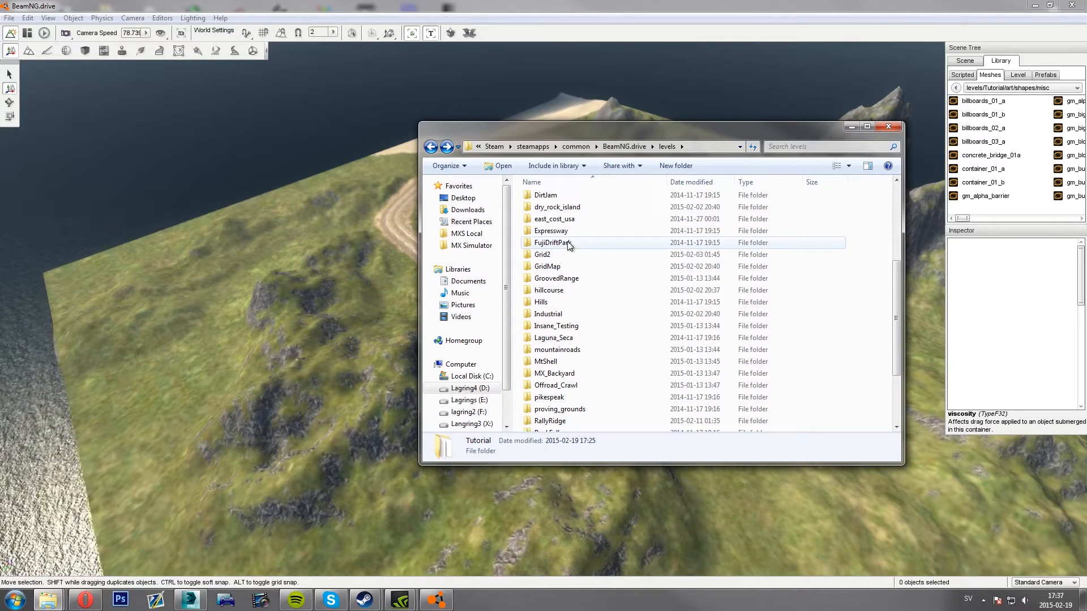
double_click(546, 219)
double_click(539, 198)
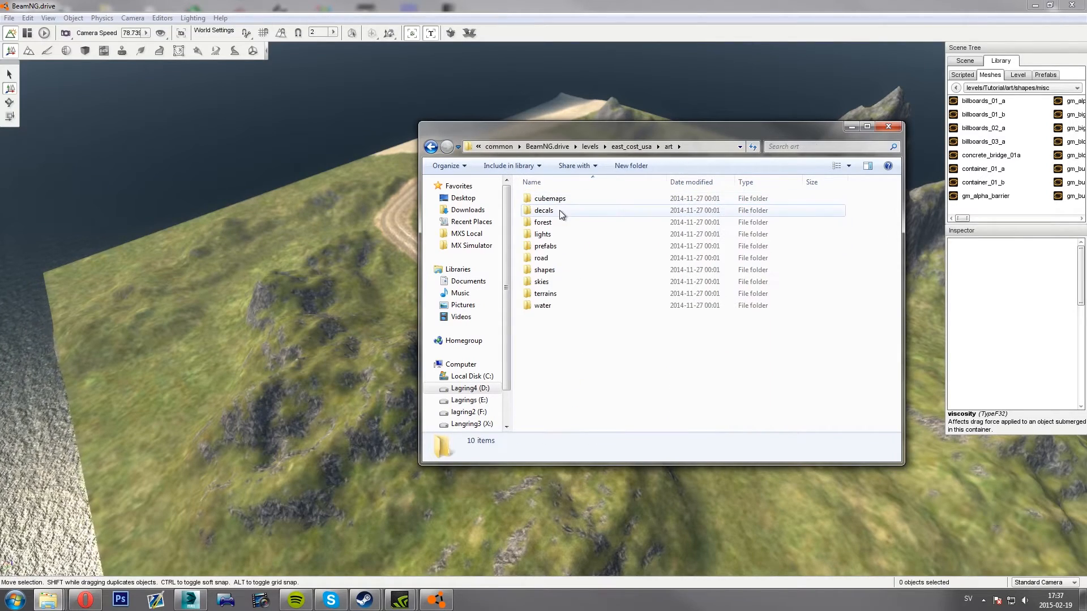
double_click(546, 270)
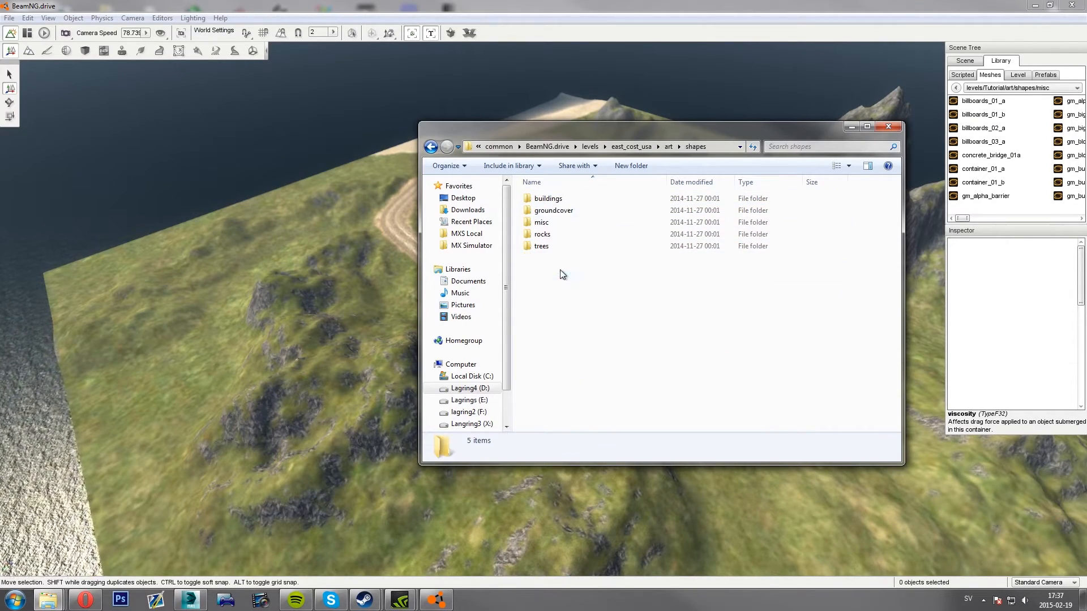
double_click(556, 202)
scroll(560, 209, "down", 15)
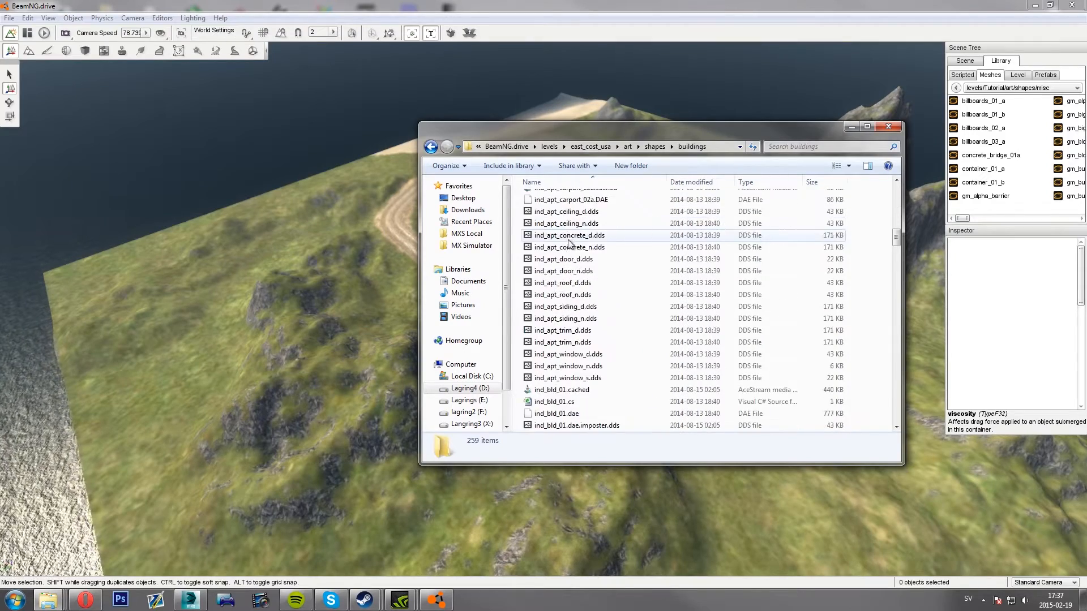
key("BackSpace")
key("BackSpace")
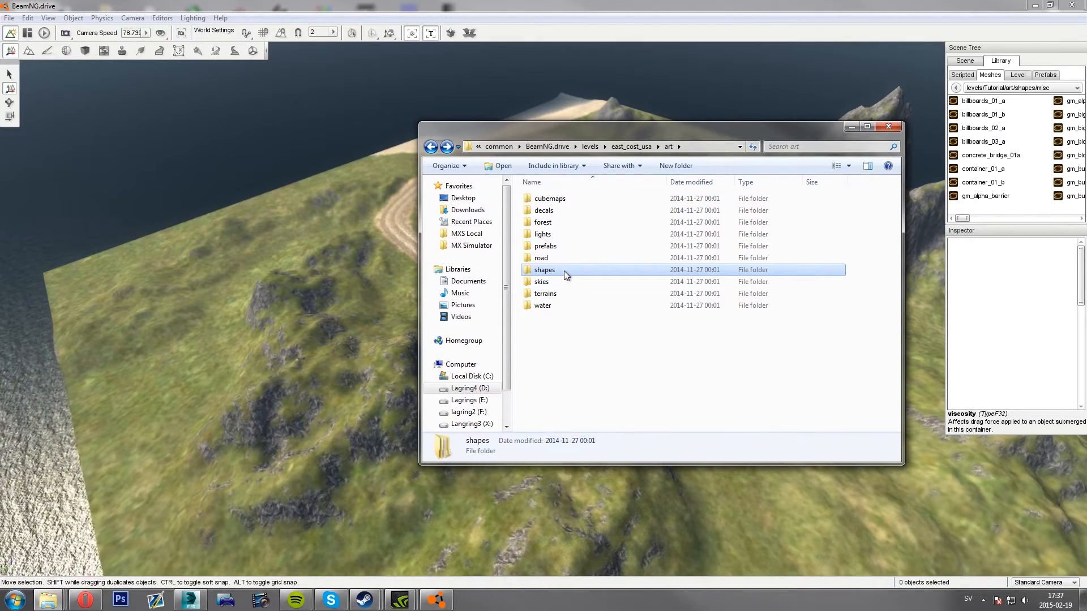
Copy the buildings and trees folders from the east_cost_usa level's art/shapes folder
double_click(564, 271)
left_click(564, 198)
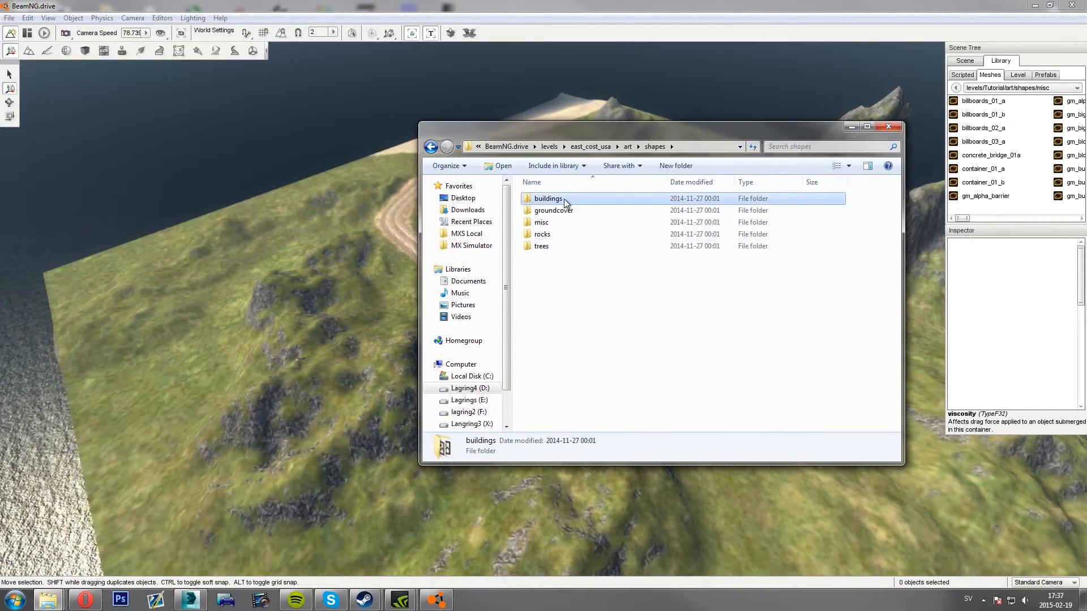
key("alt+Left")
key("alt+Left")
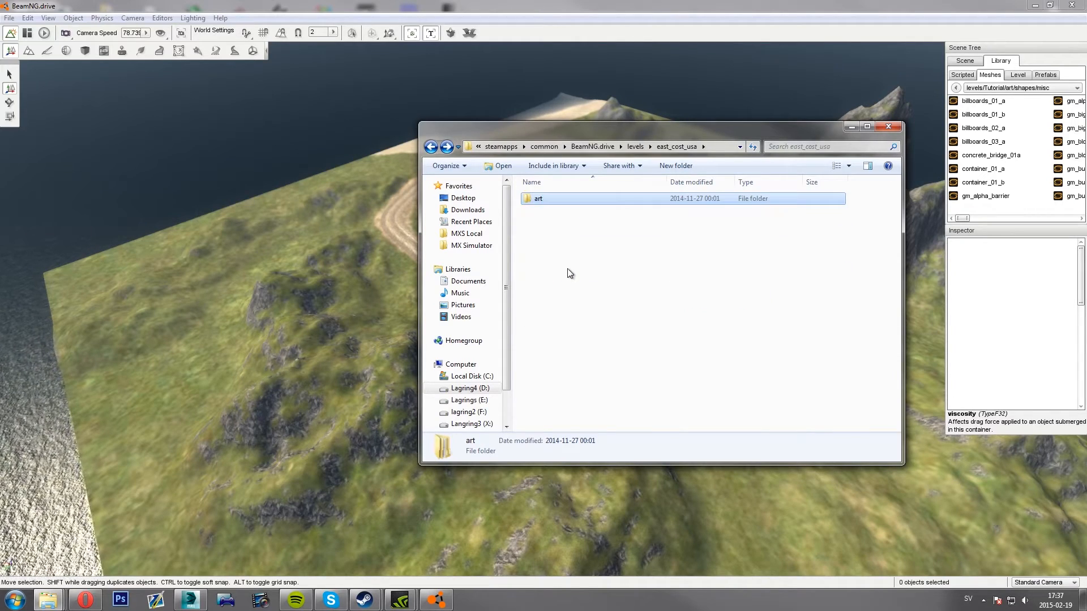
key("alt+Right")
key("alt+Right")
left_click(592, 247, "ctrl")
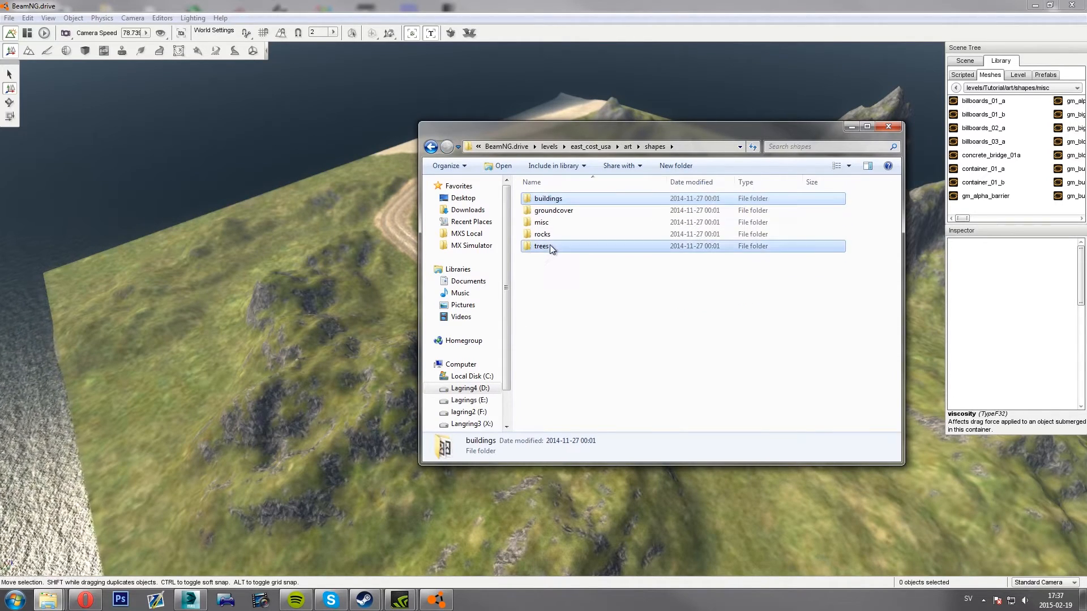
Paste the copied buildings and trees folders into the Tutorial level's art folder
key("alt+Left")
key("alt+Left")
key("alt+Left")
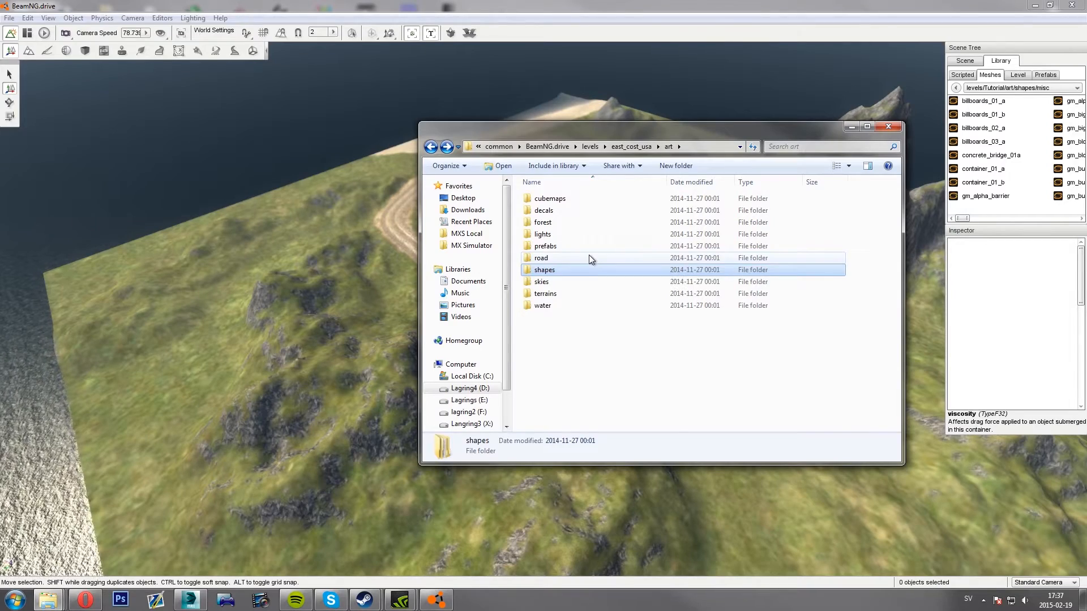
scroll(568, 301, "down", 8)
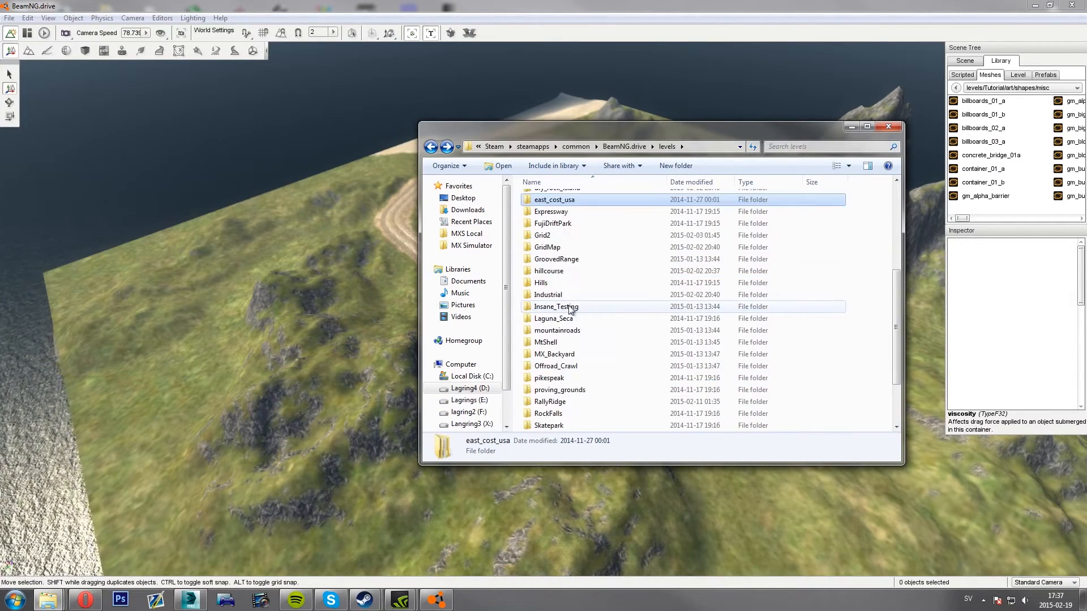
left_click(560, 403)
double_click(560, 403)
double_click(545, 199)
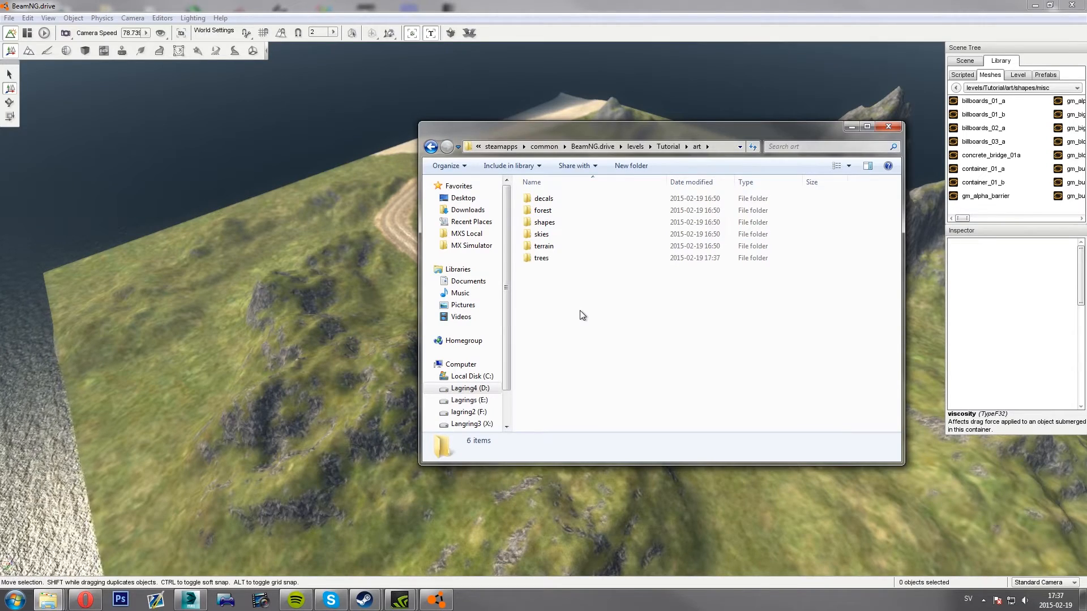
key("ctrl+v")
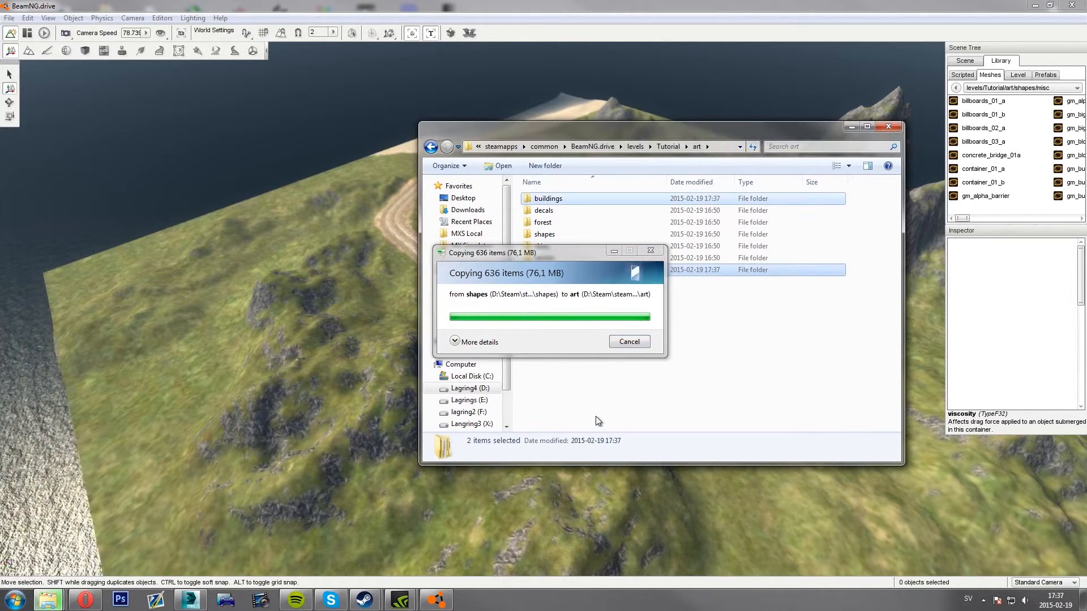
Check the pasted trees folder and delete the old trees folder from the Tutorial level's art/shapes folder
double_click(544, 270)
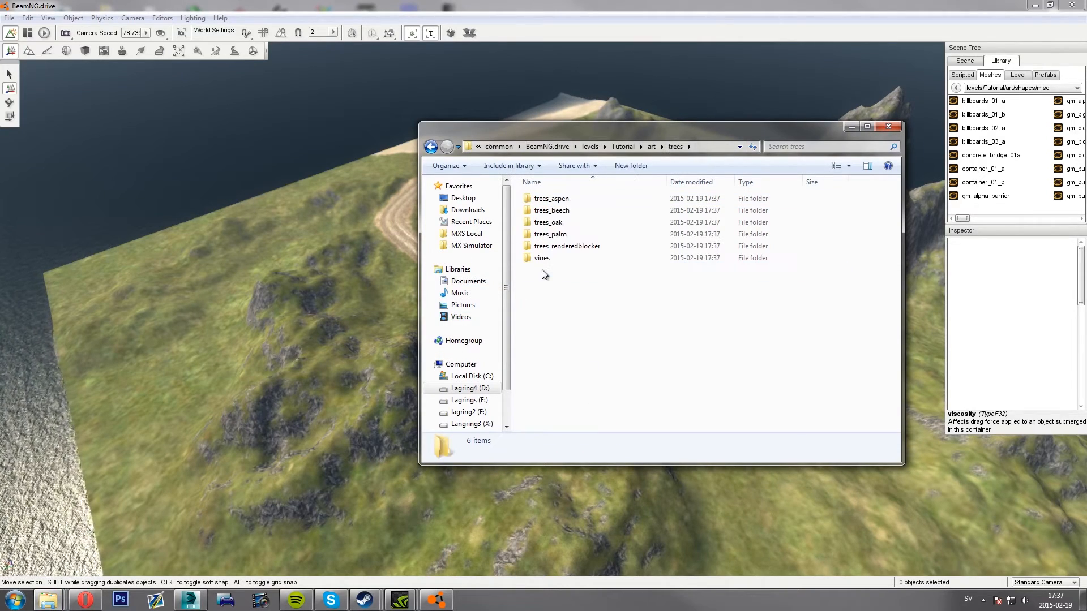
key("BackSpace")
double_click(550, 234)
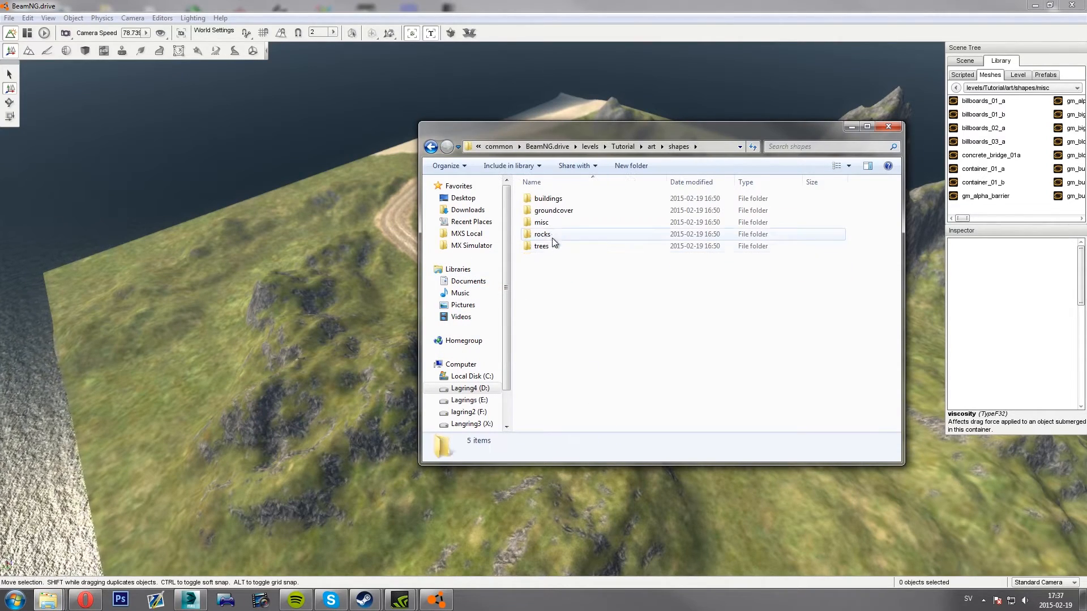
double_click(553, 245)
key("BackSpace")
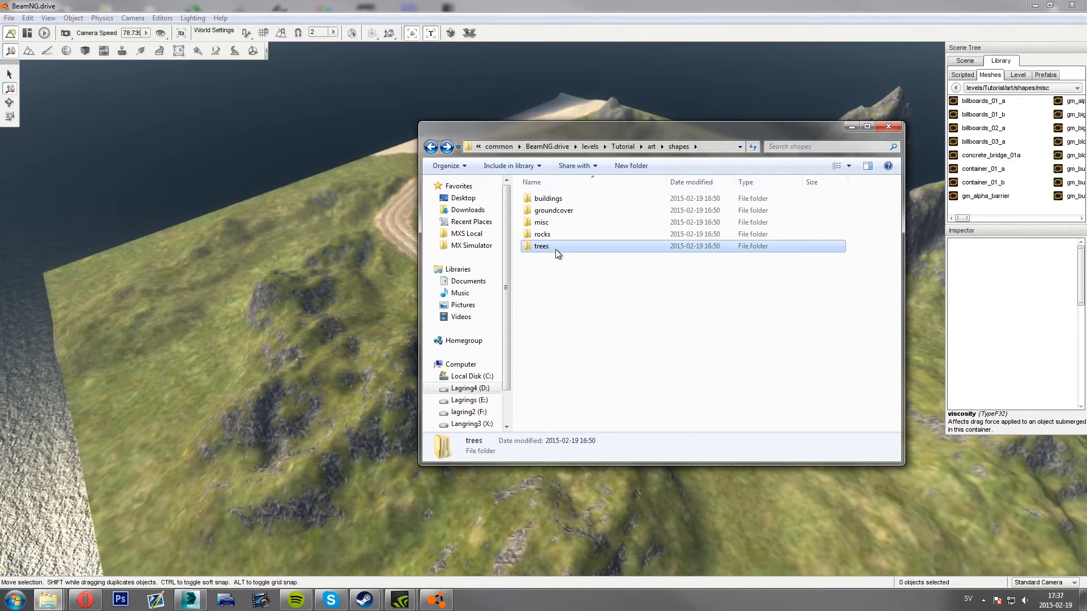
key("Delete")
key("Return")
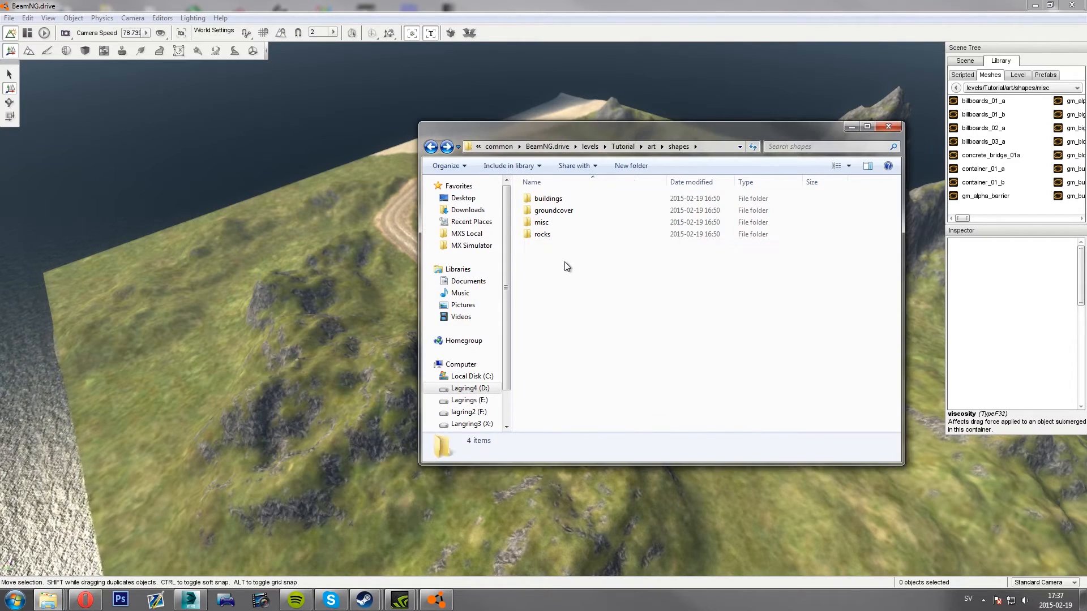
Move the pasted buildings and trees folders from Tutorial/art into its shapes folder, merging the folders and replacing all conflicting files
key("BackSpace")
left_click(564, 271)
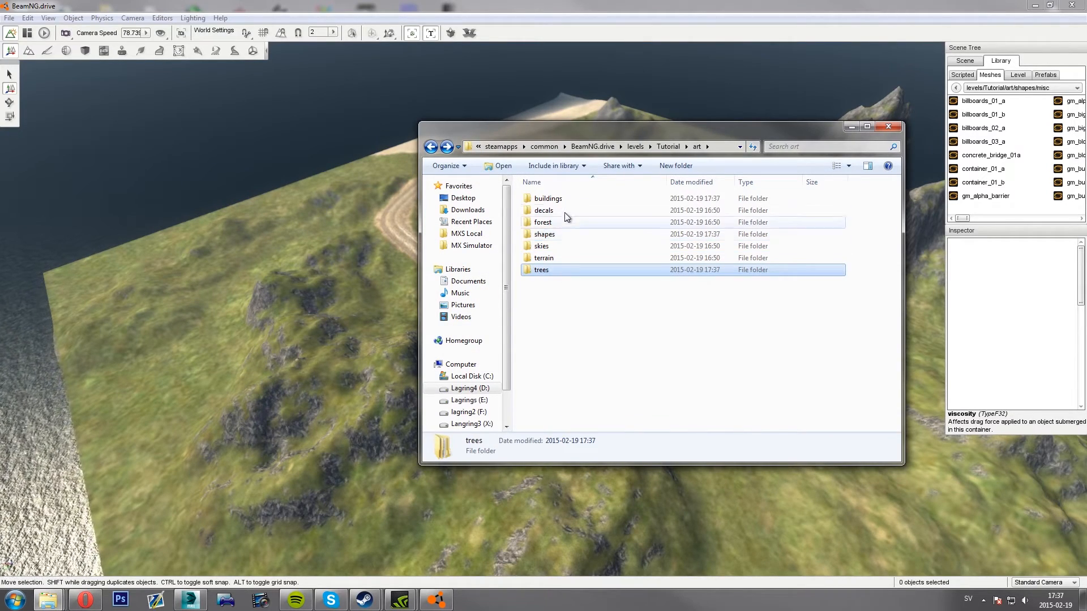
left_click(562, 199, "ctrl")
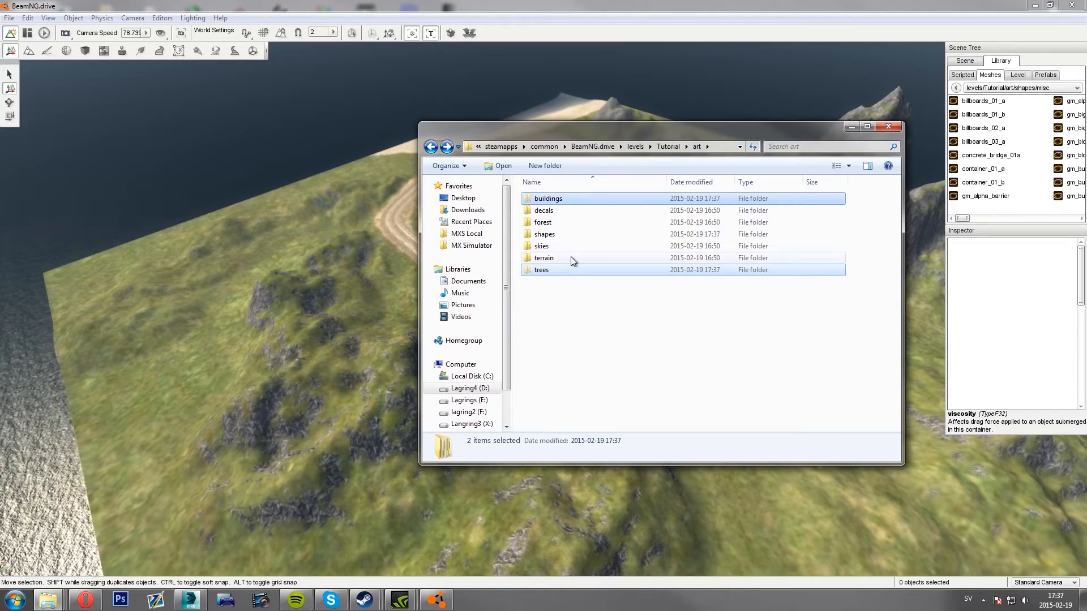
double_click(547, 235)
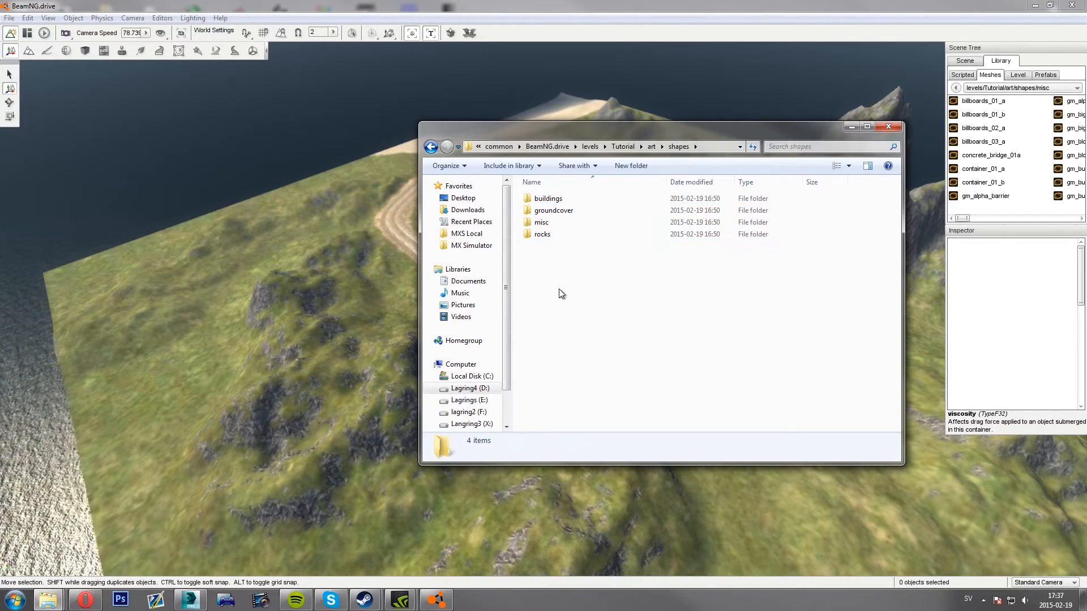
key("ctrl+v")
left_click(553, 401)
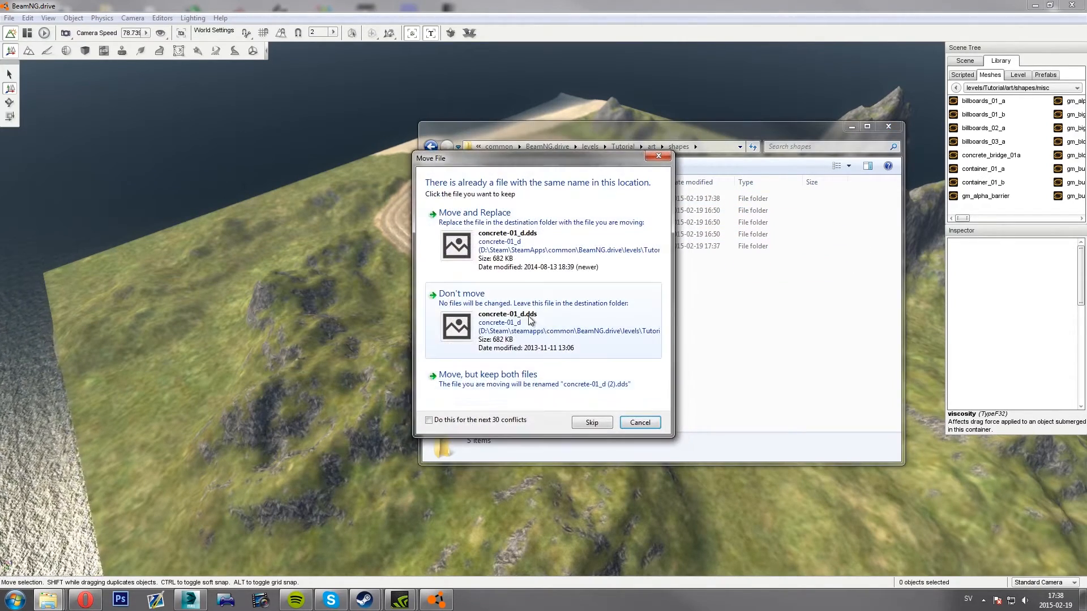
left_click(496, 423)
left_click(501, 253)
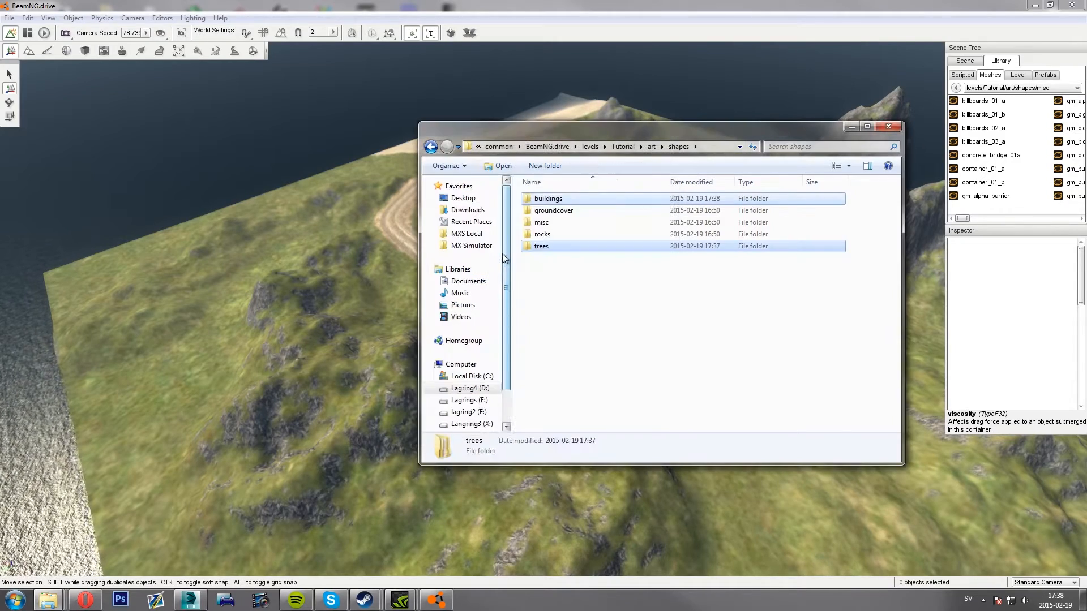
Check the Tutorial level's art folder and the contents of its shapes/buildings and shapes/trees folders
left_click(578, 288)
key("BackSpace")
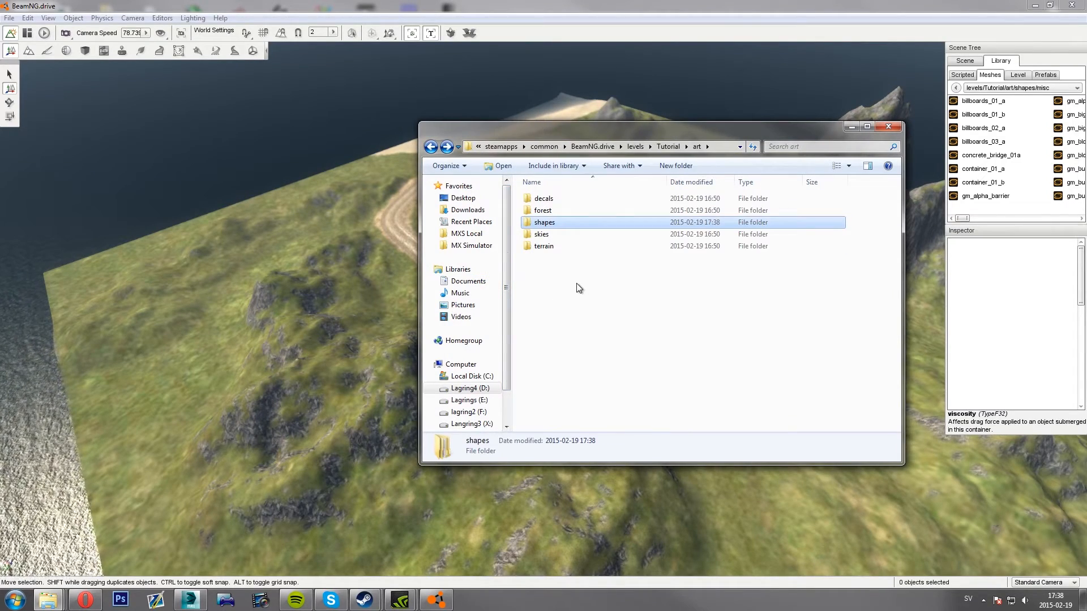
double_click(551, 223)
left_click(557, 198)
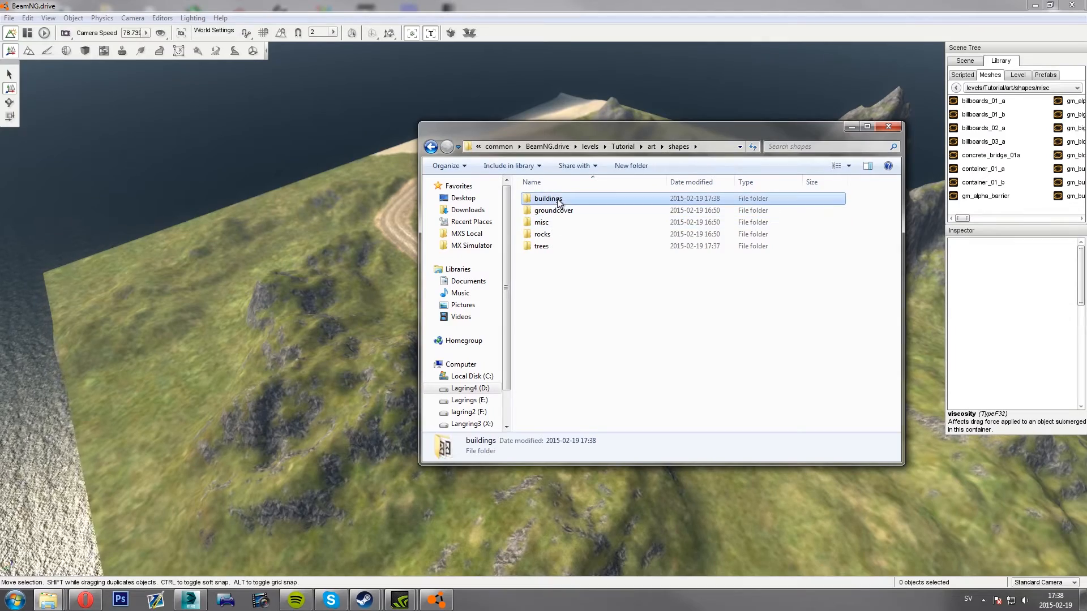
double_click(564, 199)
scroll(543, 222, "down", 10)
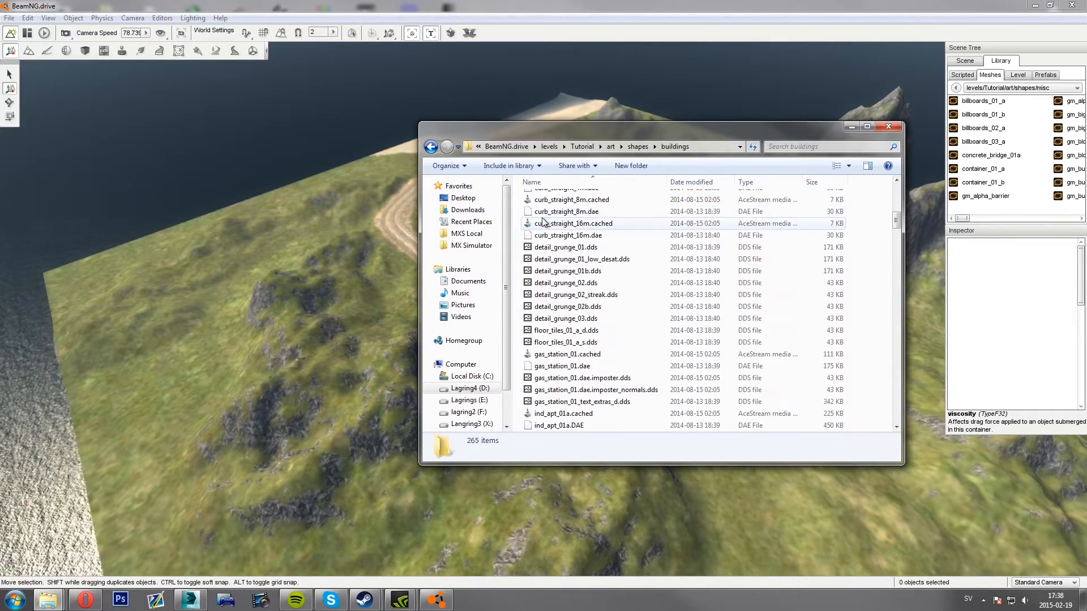
scroll(544, 238, "down", 10)
key("BackSpace")
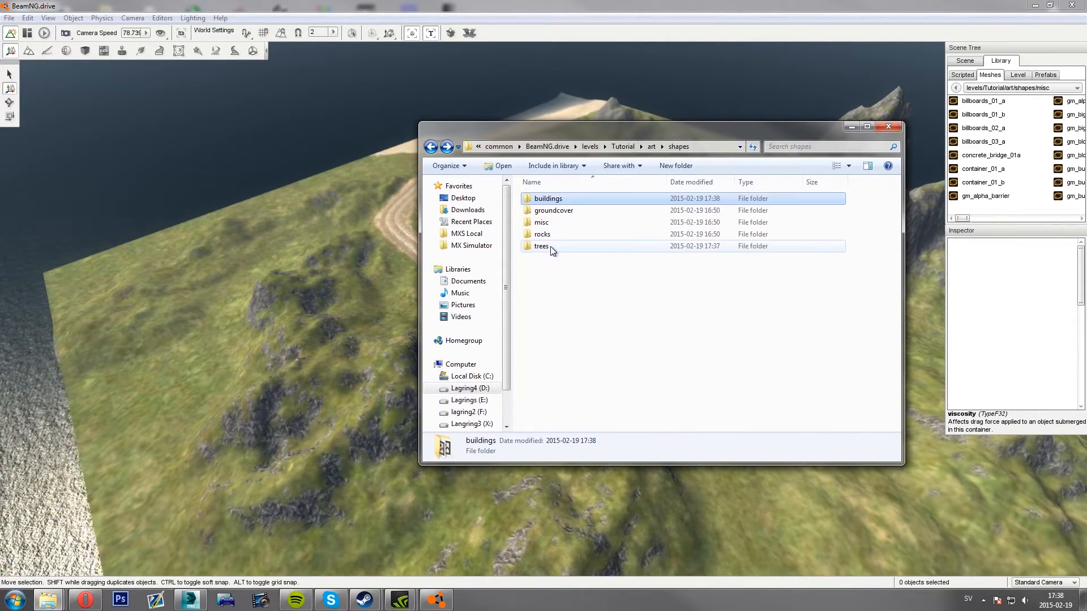
double_click(551, 248)
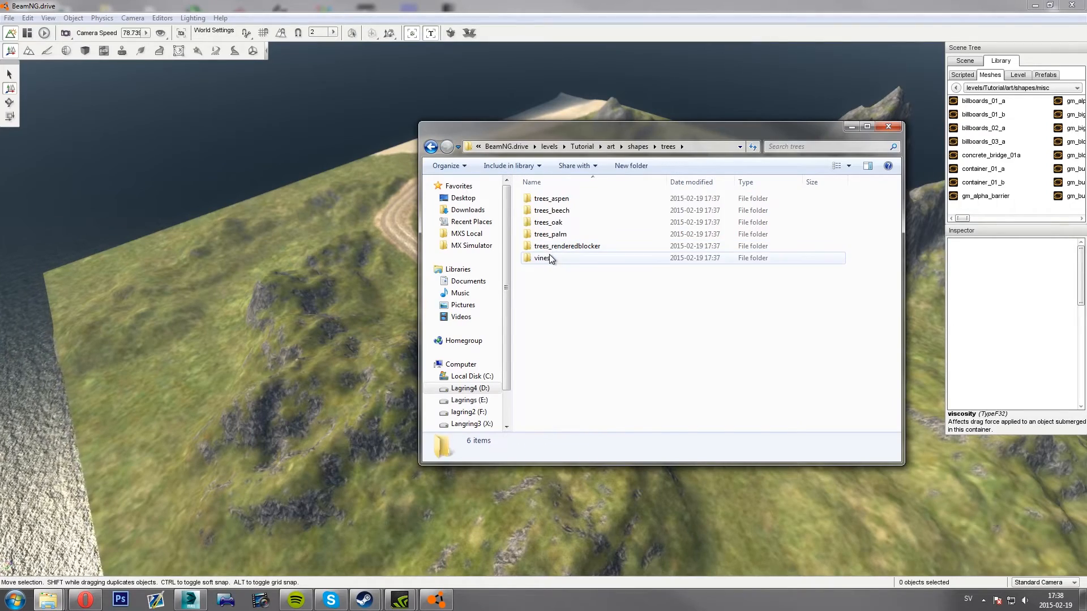
key("BackSpace")
Find materials.cs in the Tutorial level's art/shapes/buildings folder and open it in Notepad++
double_click(553, 199)
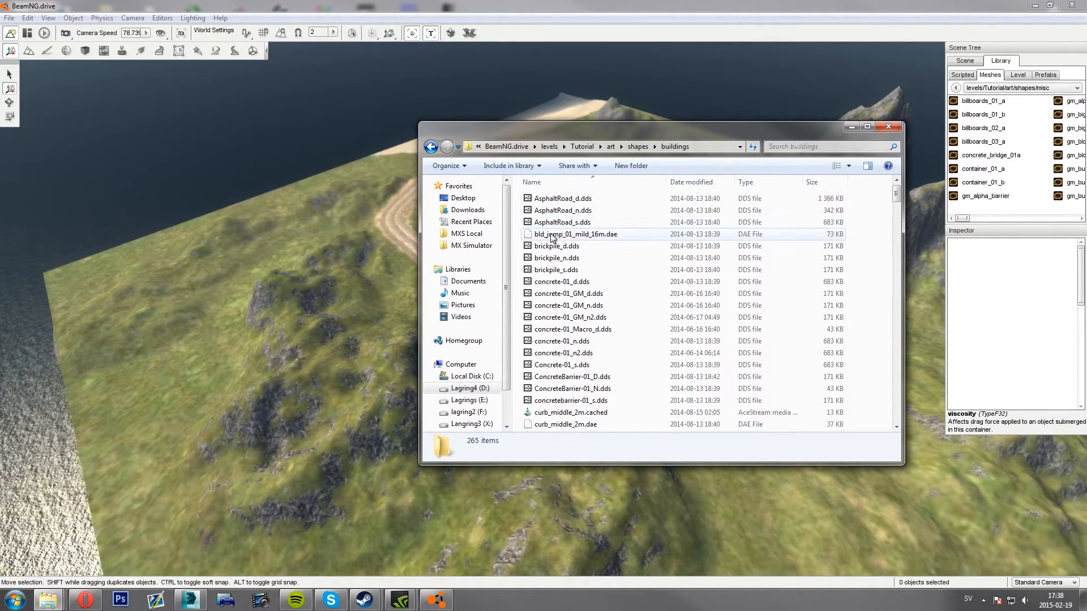
scroll(550, 249, "down", 20)
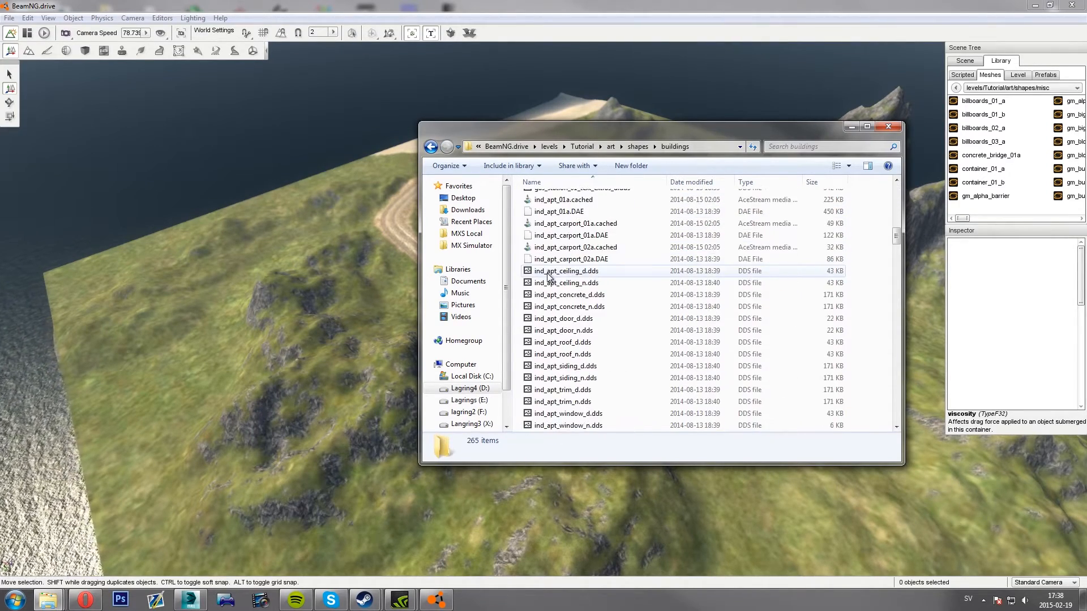
scroll(549, 277, "up", 3)
scroll(566, 311, "down", 12)
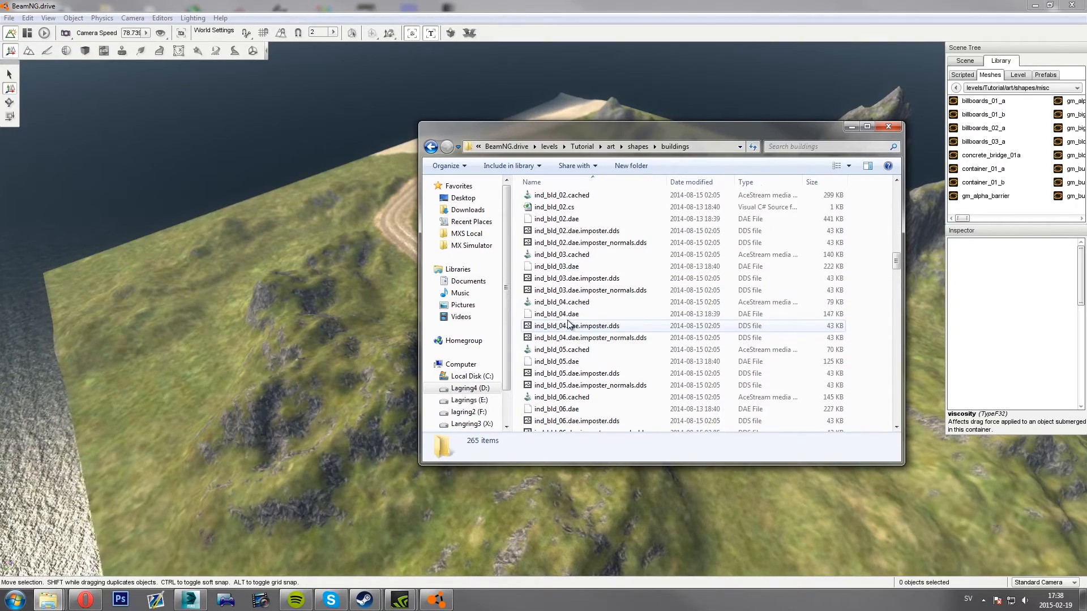
scroll(565, 322, "down", 20)
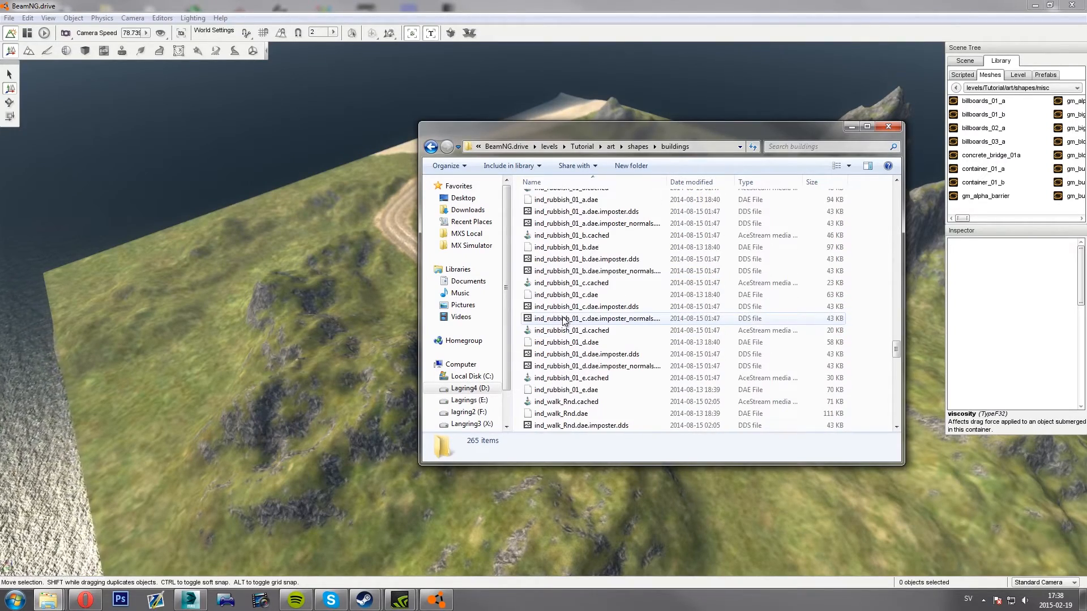
left_click(564, 320)
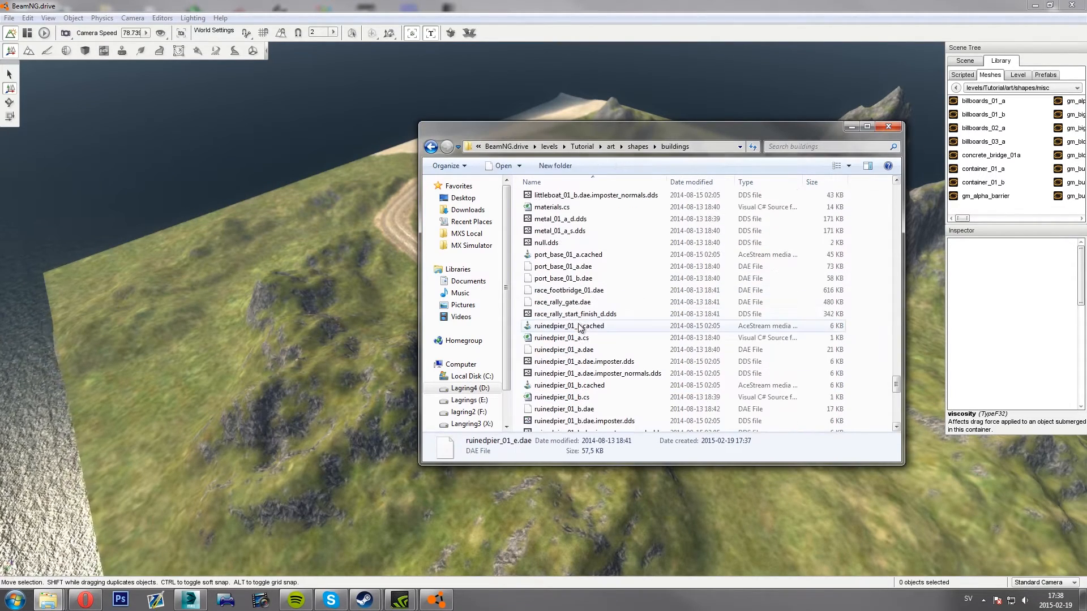
left_click(552, 208)
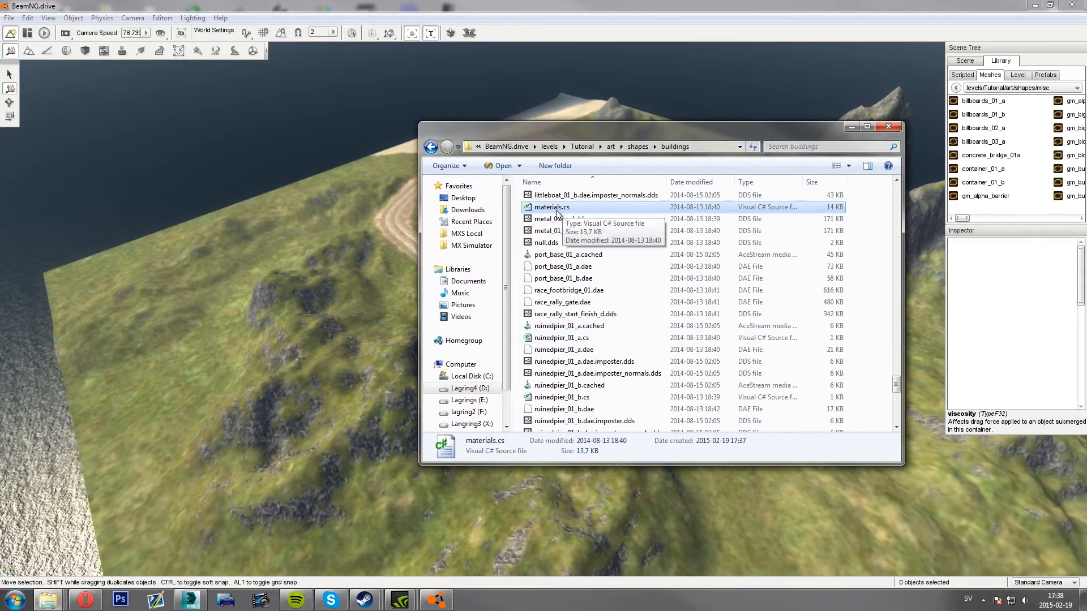
right_click(550, 212)
left_click(589, 242)
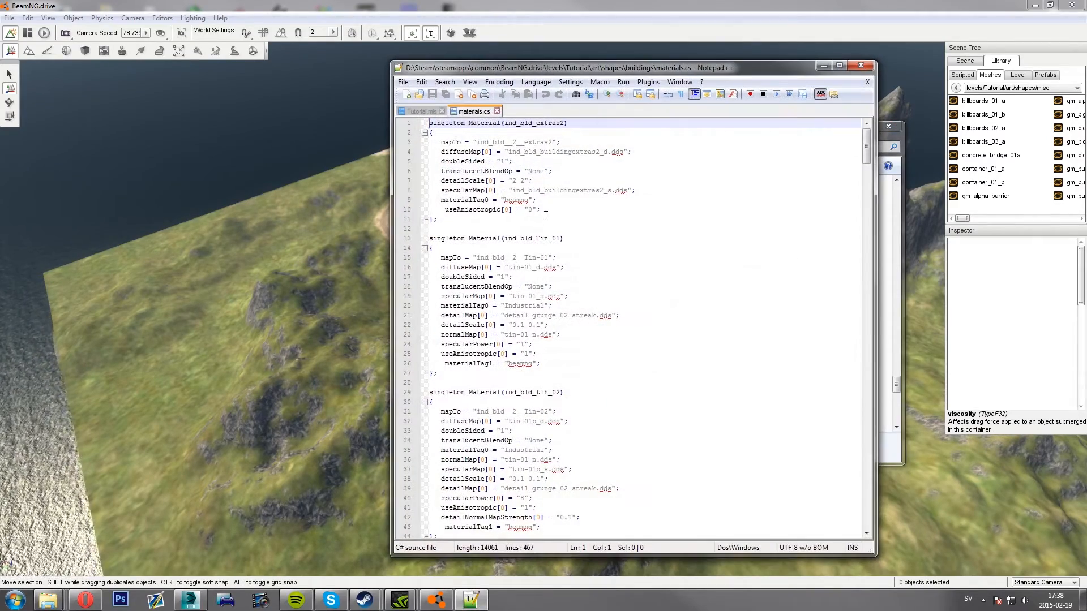
Replace all occurrences of dry_rock_island with Tutorial in the buildings materials.cs file and save it
scroll(550, 198, "down", 20)
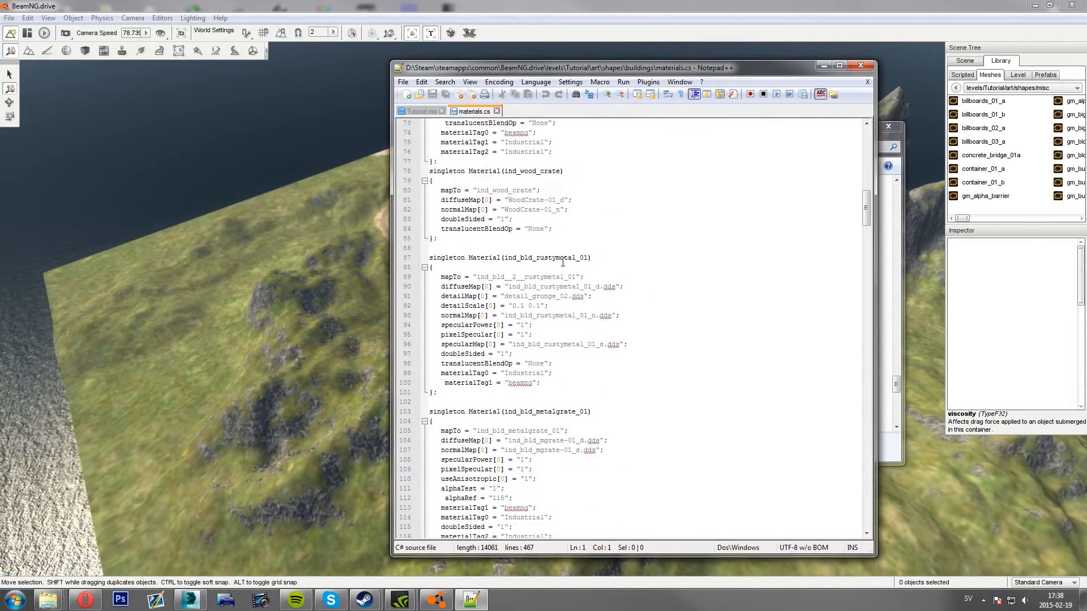
scroll(742, 244, "down", 20)
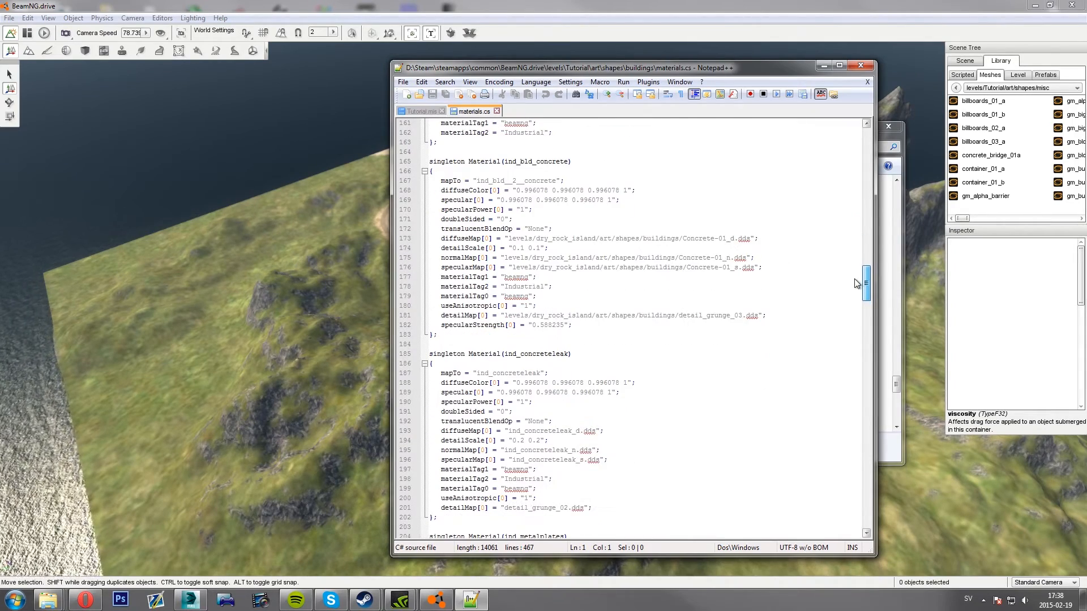
left_click_drag(596, 238, 535, 239)
key("ctrl+h")
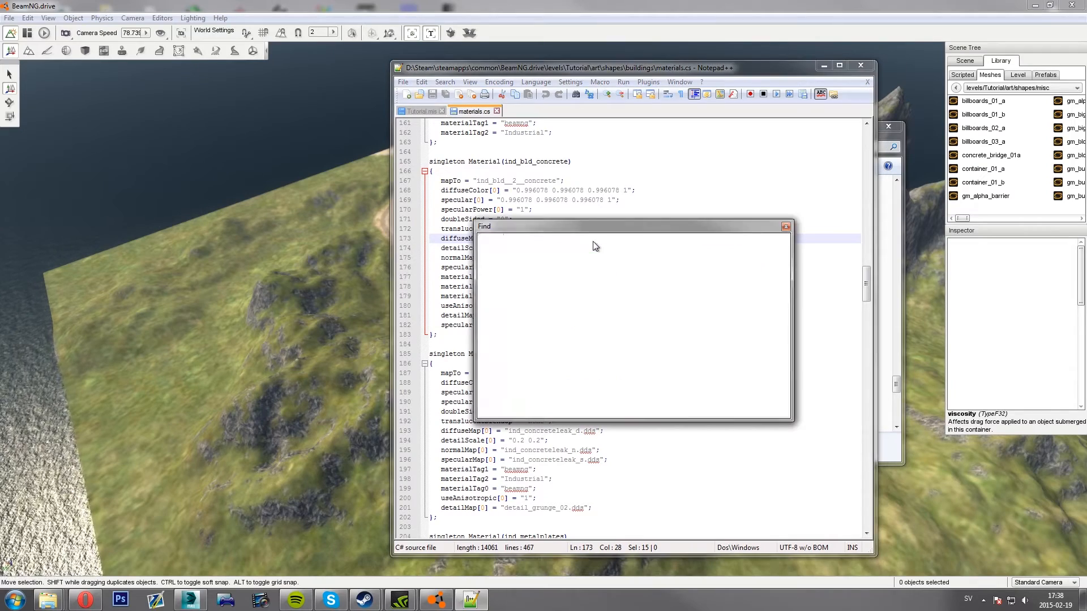
left_click(769, 293)
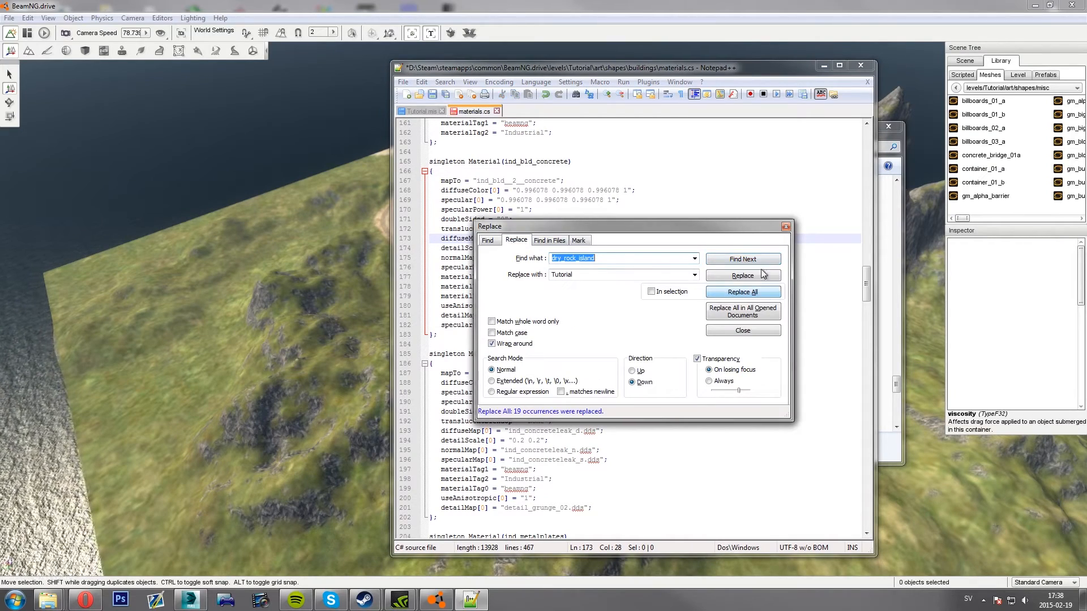
left_click(786, 227)
left_click(432, 95)
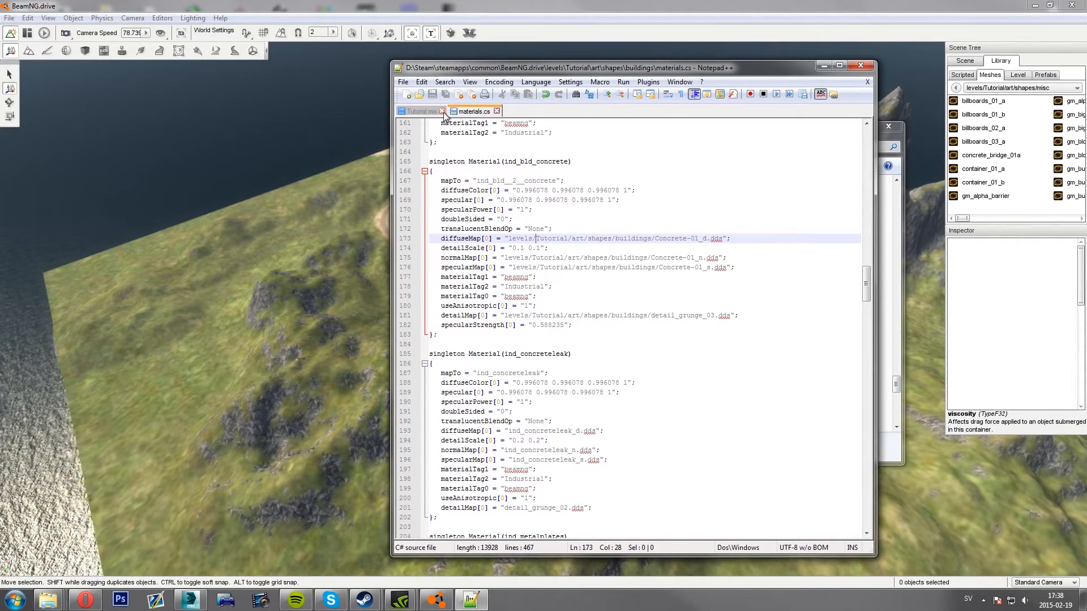
Close both open files and exit Notepad++
left_click(441, 111)
left_click(444, 110)
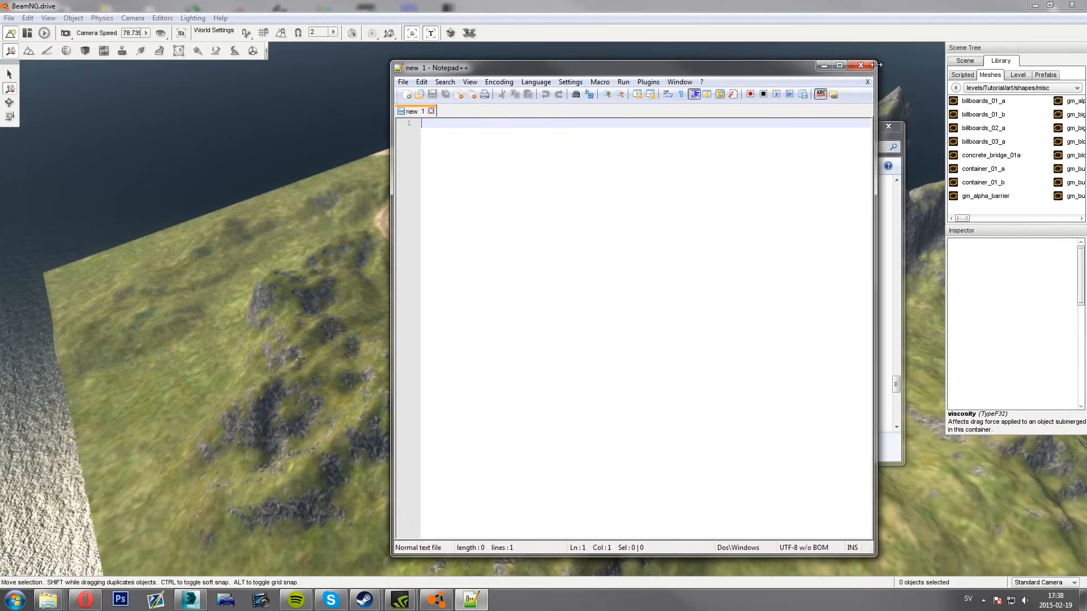
left_click(860, 66)
Check the trees folder in the Tutorial level's art/shapes folder and close the file browser window
key("BackSpace")
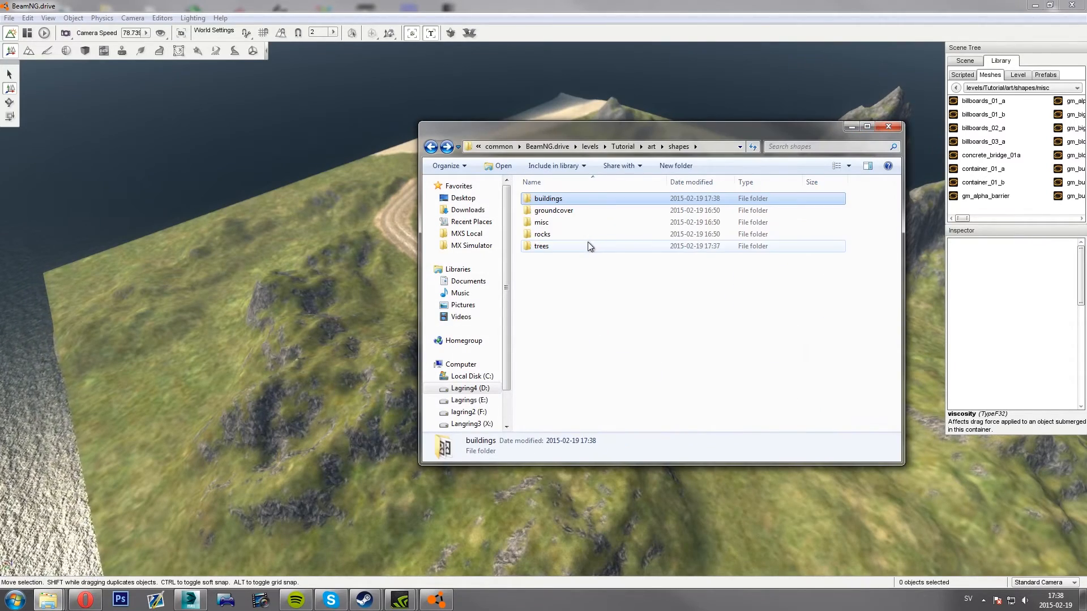
double_click(563, 247)
key("BackSpace")
key("BackSpace")
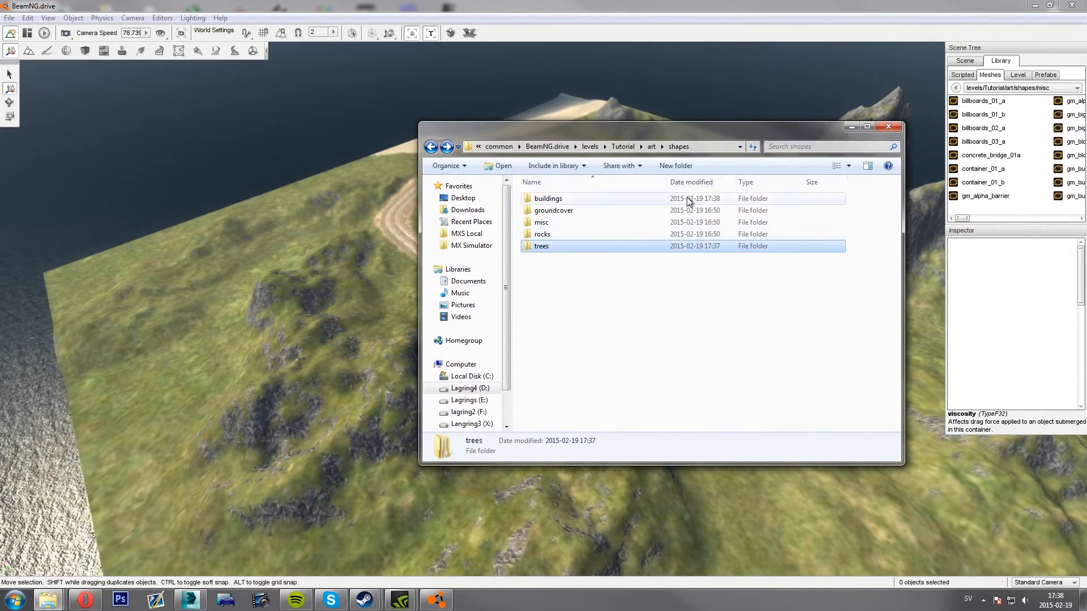
left_click(898, 125)
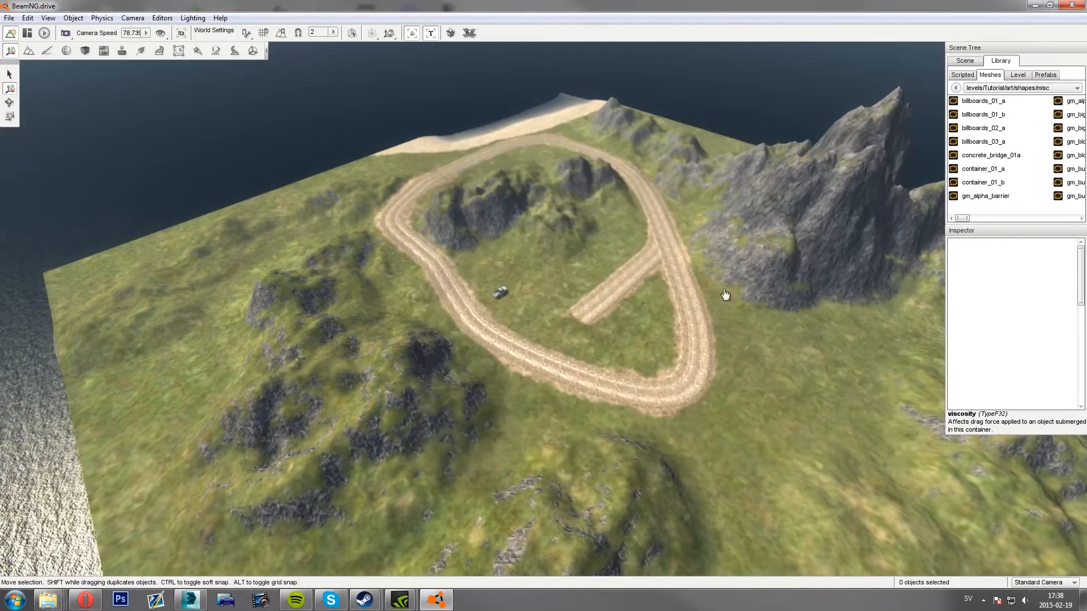
Show the meshes of the levels/Tutorial/art/shapes/buildings folder in the editor's mesh library
key("w")
mouse_move(697, 309)
right_mouse_down()
mouse_move(722, 331)
mouse_move(697, 309)
right_mouse_up()
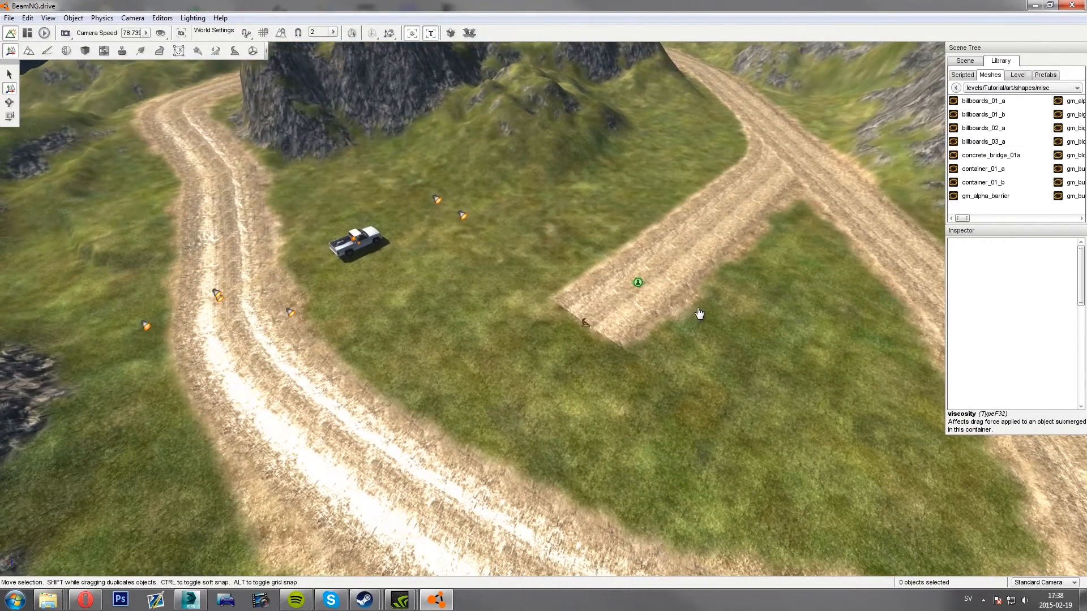
left_click(956, 89)
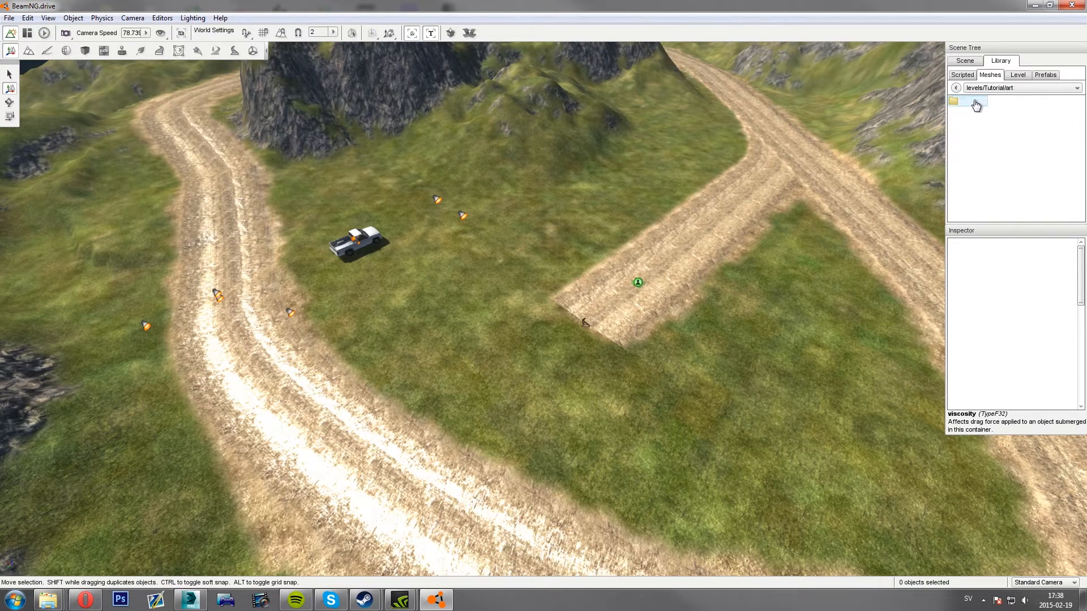
double_click(975, 101)
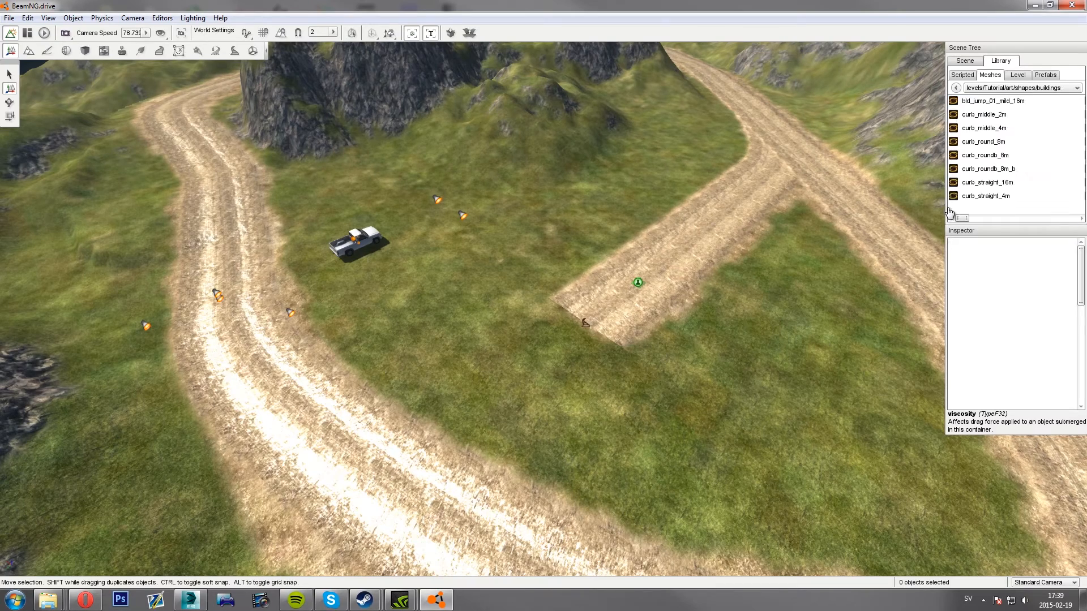
Widen the mesh library and browse to the ind_bld building models, keeping the dirt track in view
left_click_drag(947, 208, 672, 207)
left_click_drag(735, 219, 796, 221)
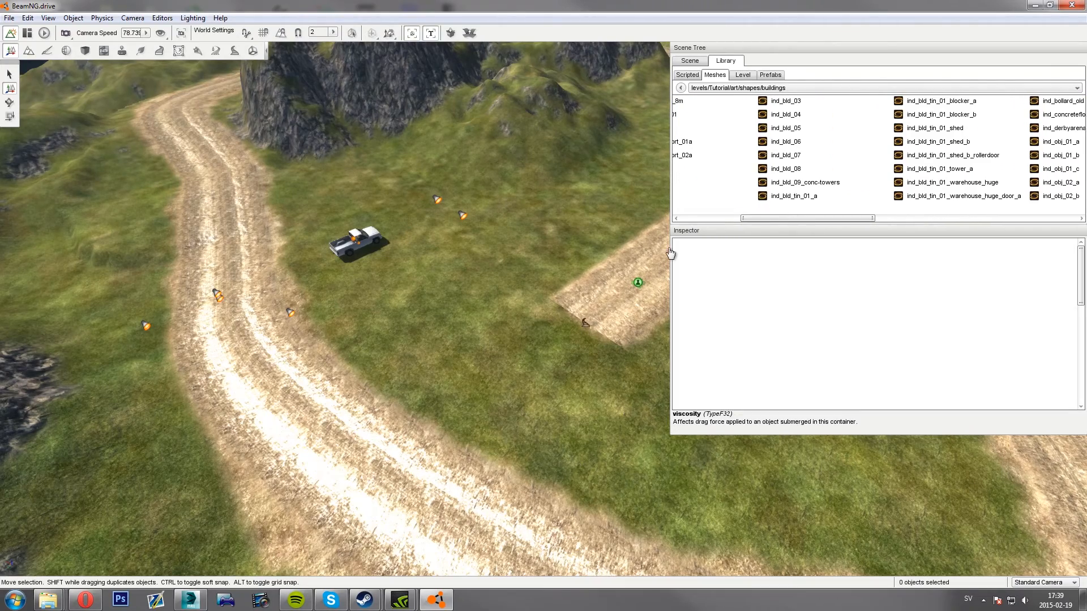
scroll(656, 258, "down", 6)
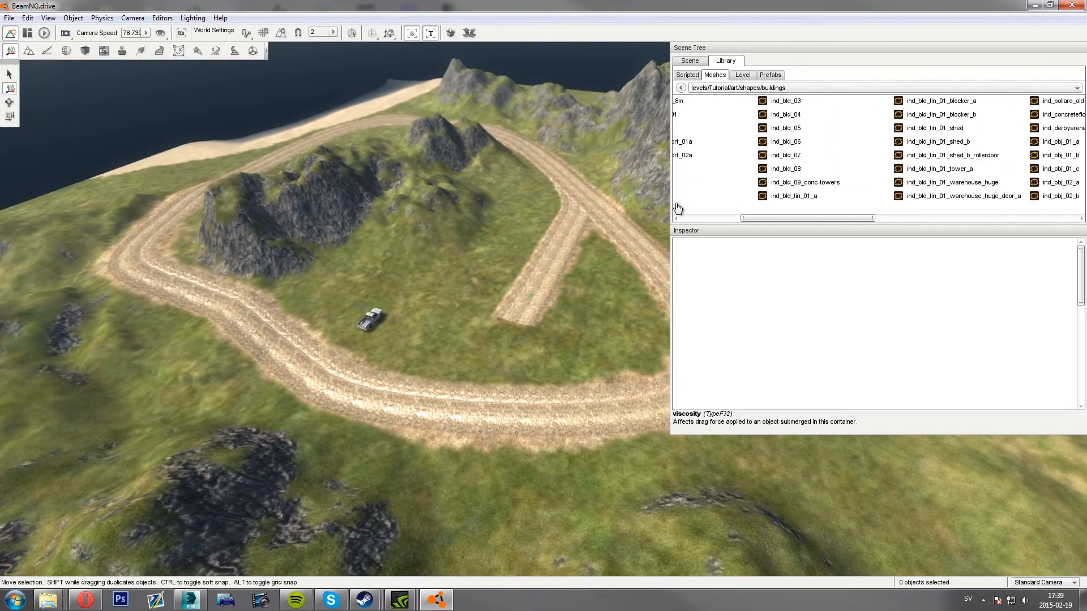
left_click_drag(671, 202, 755, 205)
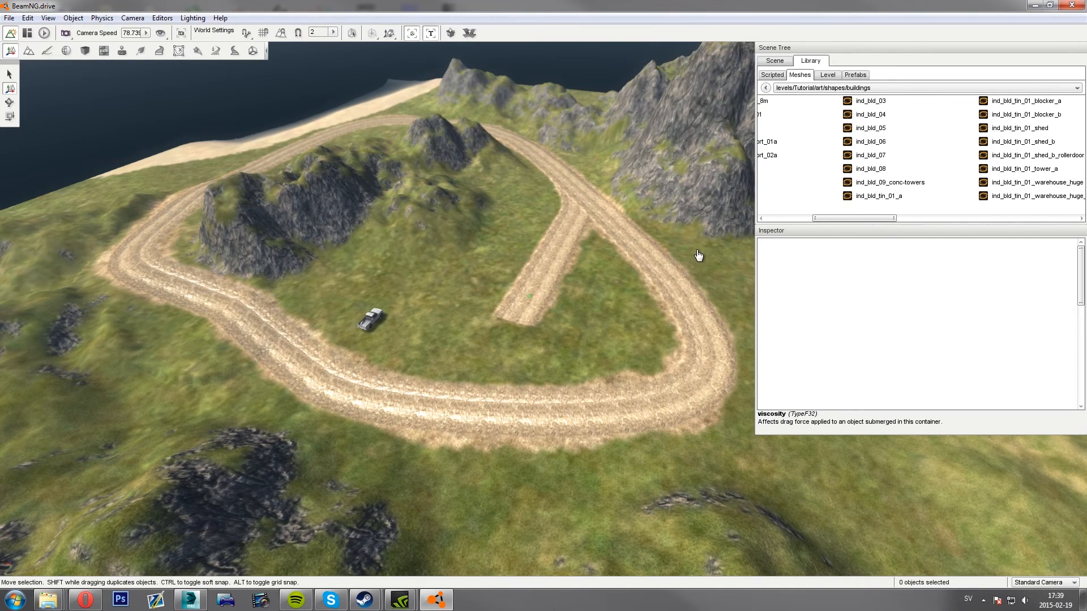